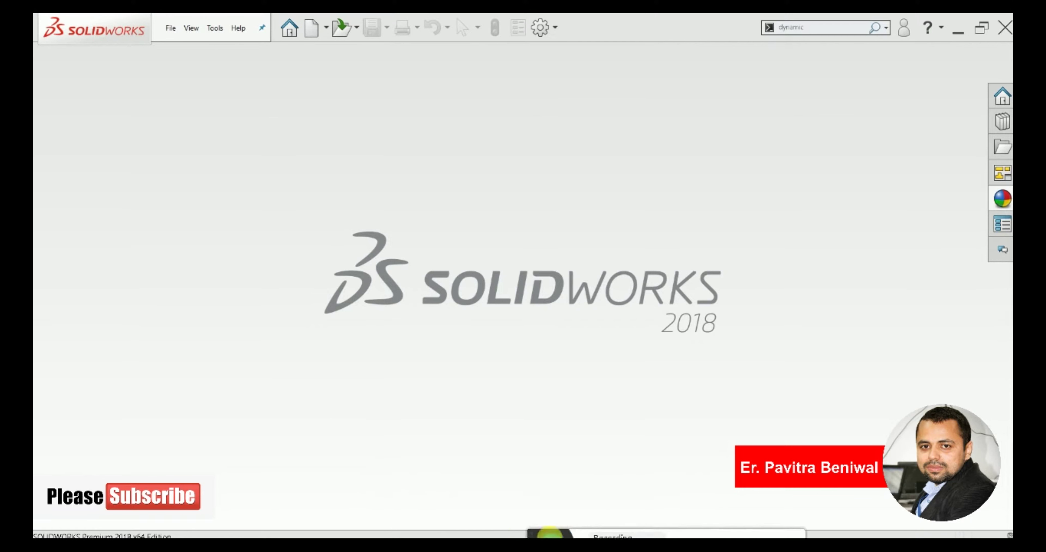
Step: Create a new part, start Sketch1 on the Front Plane, and place a point right of the origin
{"action": "left_click", "coordinate": [311, 29]}
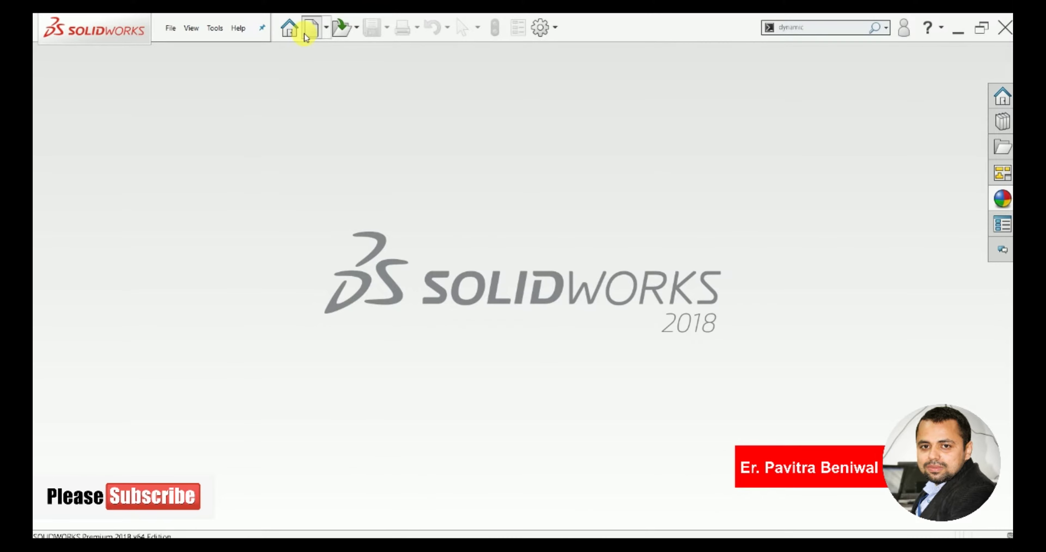
{"action": "left_click", "coordinate": [601, 353]}
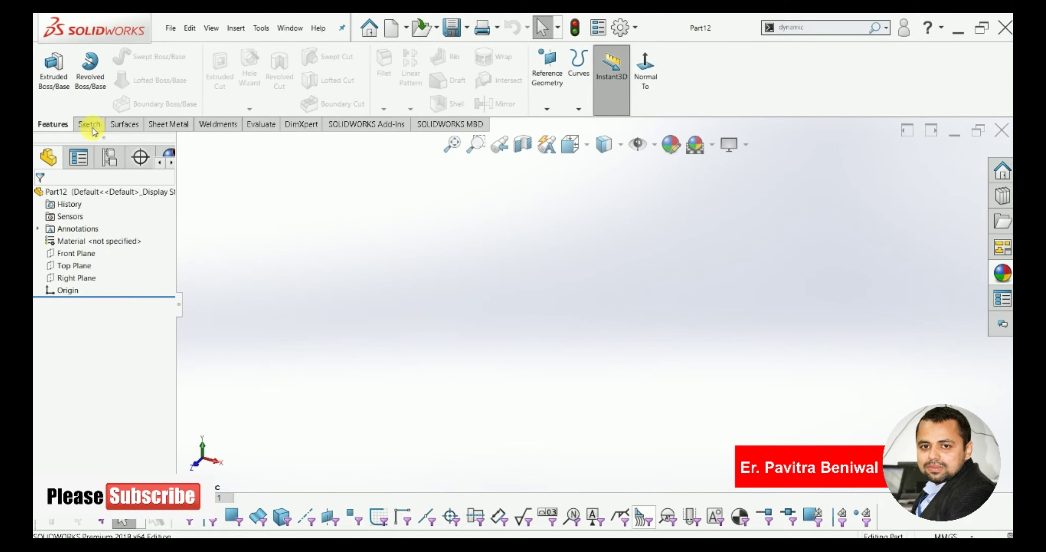
{"action": "left_click", "coordinate": [76, 253]}
{"action": "left_click", "coordinate": [92, 227]}
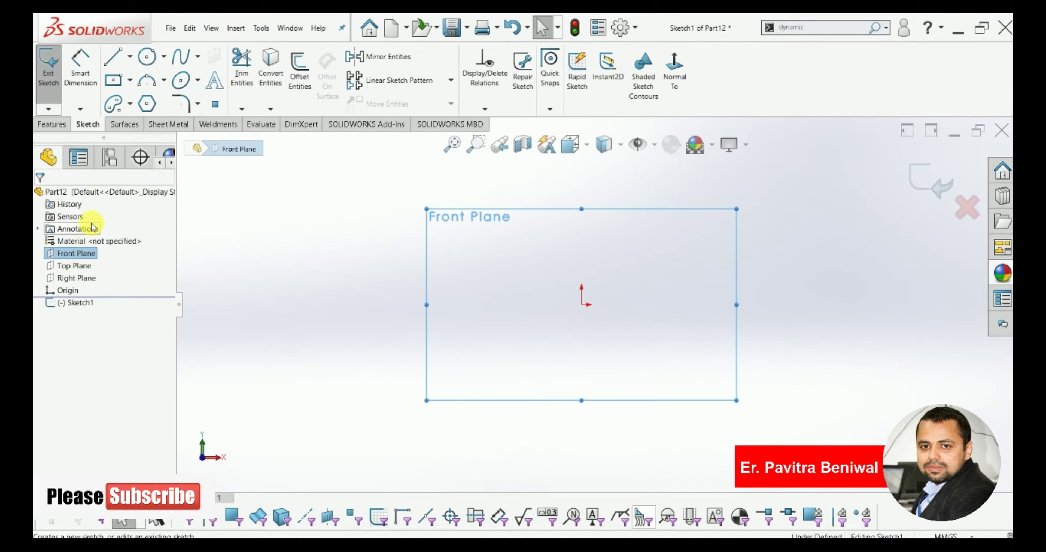
{"action": "left_click", "coordinate": [215, 104]}
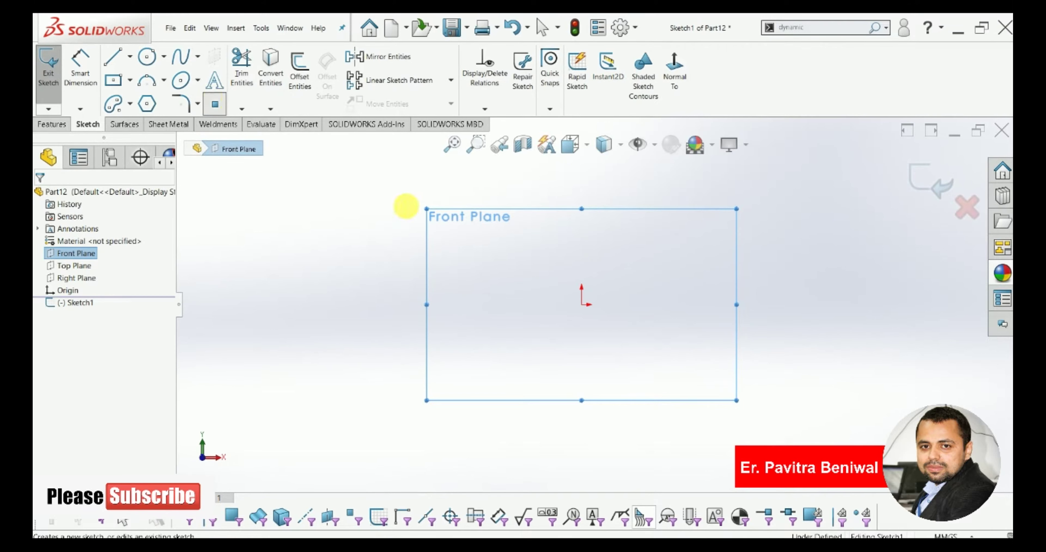
{"action": "left_click", "coordinate": [613, 312]}
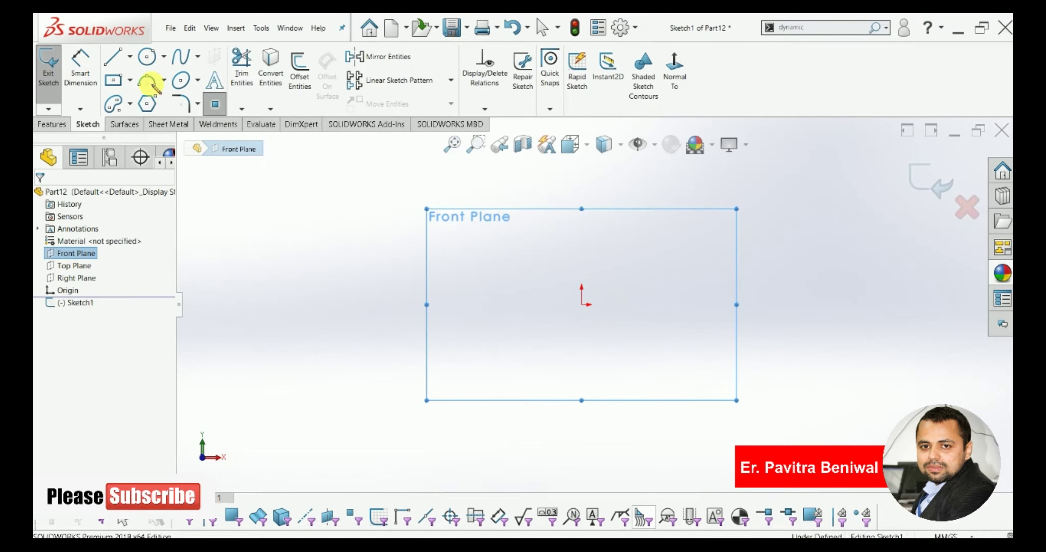
Step: Dimension the first point 42 mm horizontally from the origin
{"action": "left_click", "coordinate": [88, 64]}
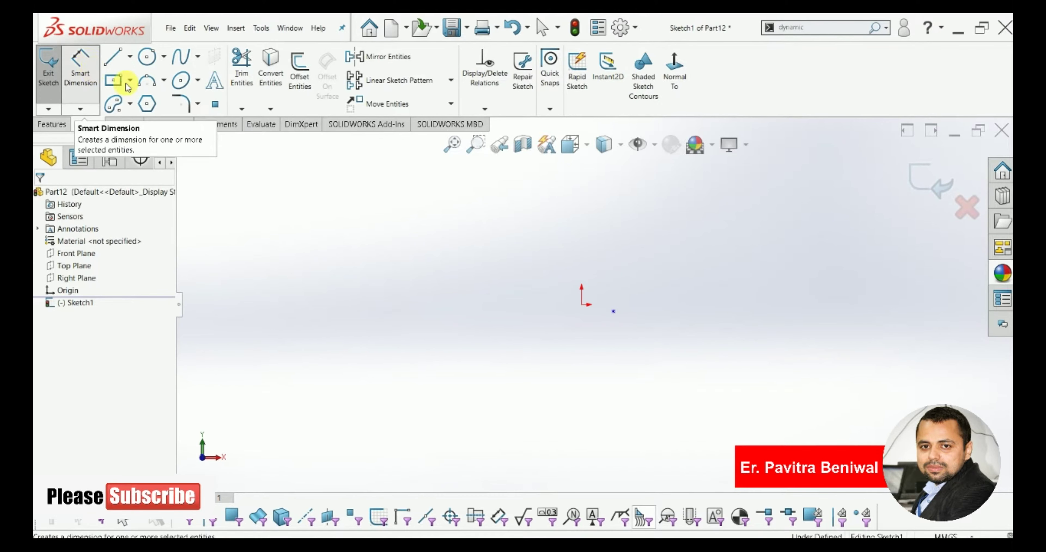
{"action": "left_click", "coordinate": [581, 305]}
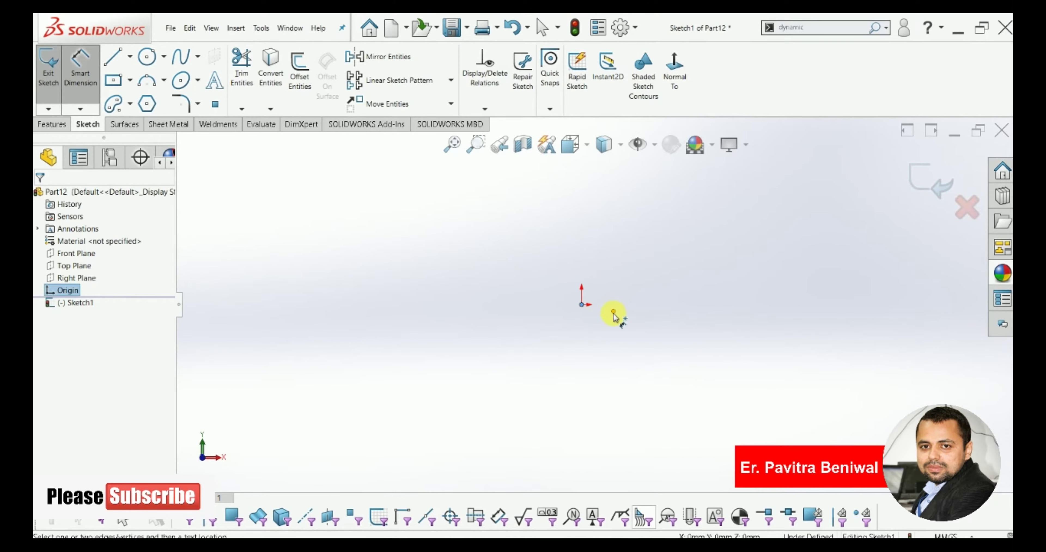
{"action": "left_click", "coordinate": [613, 311]}
{"action": "left_click", "coordinate": [589, 217]}
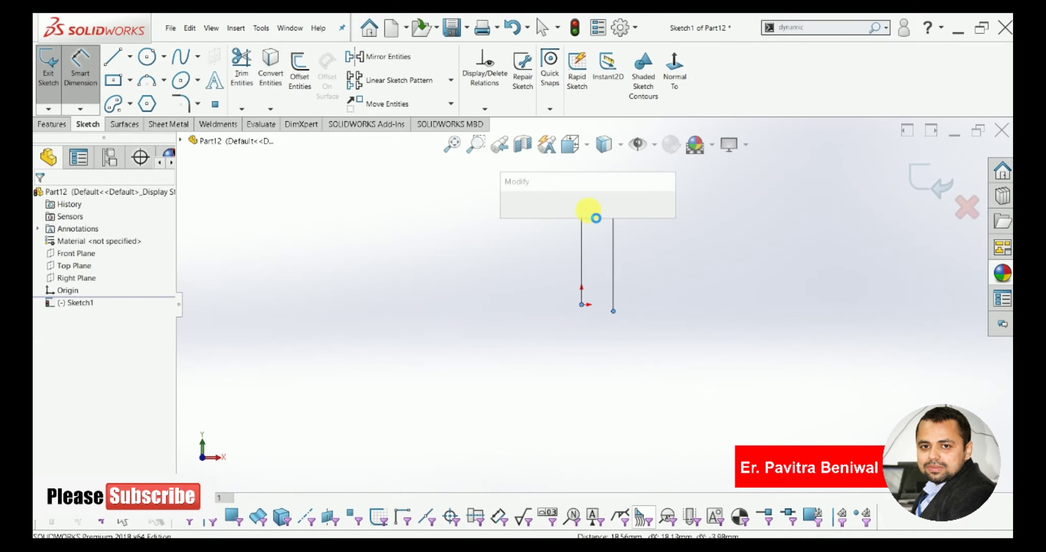
{"action": "type", "text": "42"}
{"action": "key", "text": "Return"}
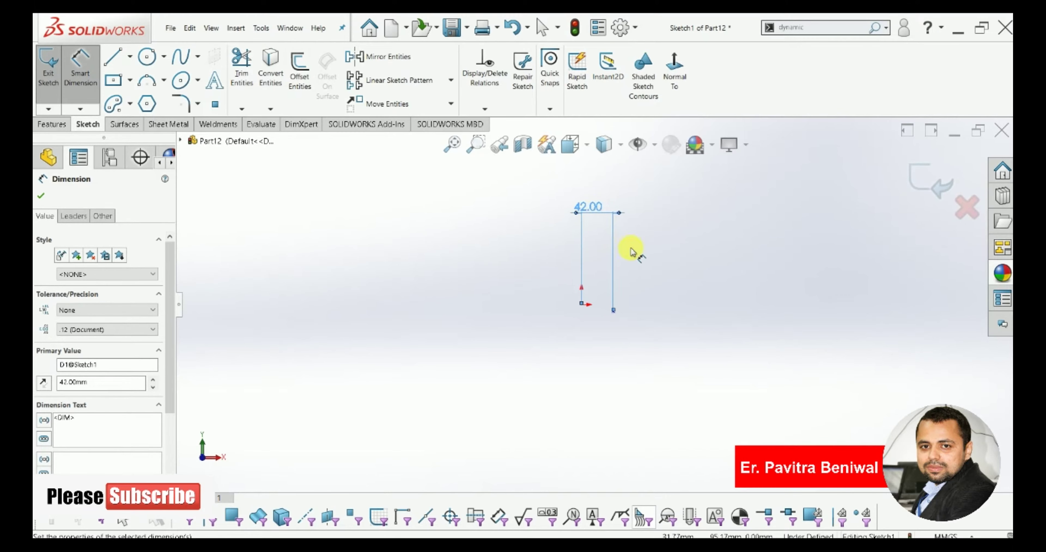
Step: Dimension the point 7.6 mm vertically from the origin and place a second point lower down
{"action": "left_click", "coordinate": [582, 305]}
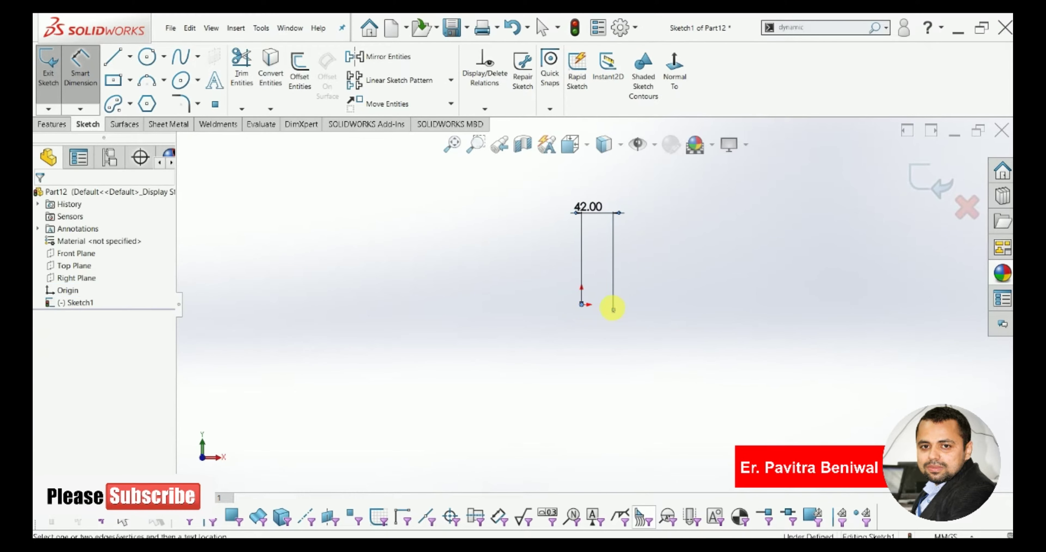
{"action": "left_click", "coordinate": [613, 311]}
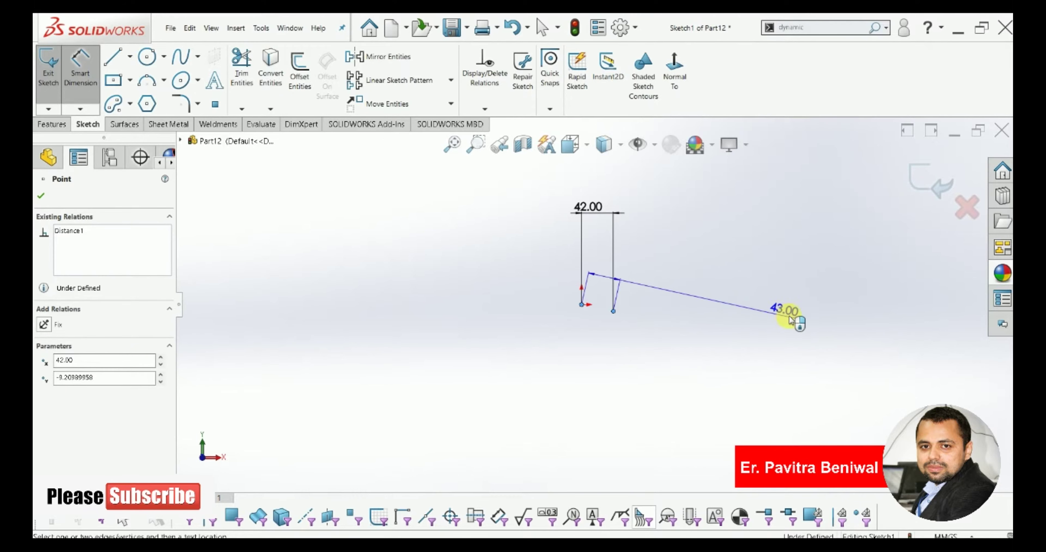
{"action": "left_click", "coordinate": [735, 307]}
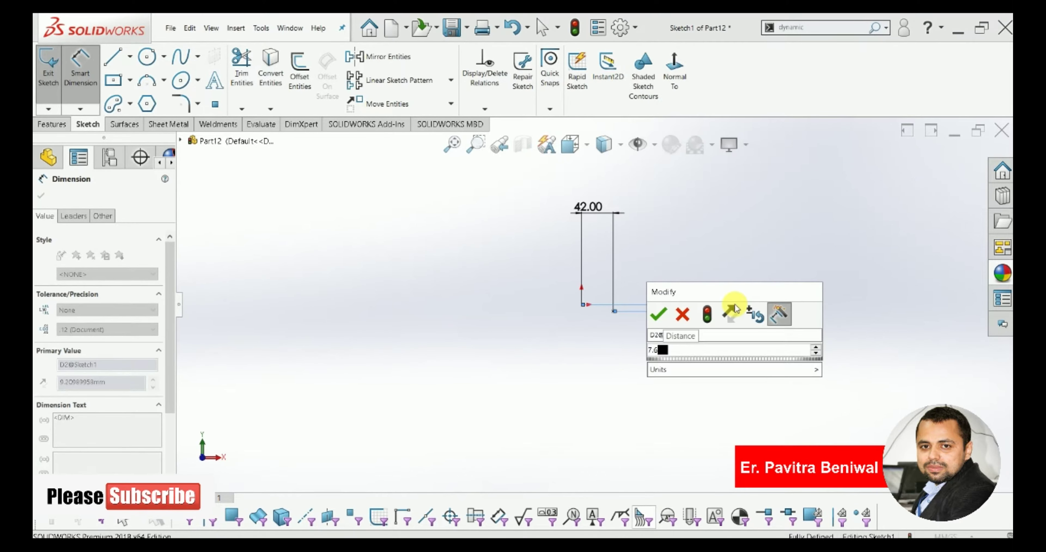
{"action": "type", "text": "7.6"}
{"action": "key", "text": "Return"}
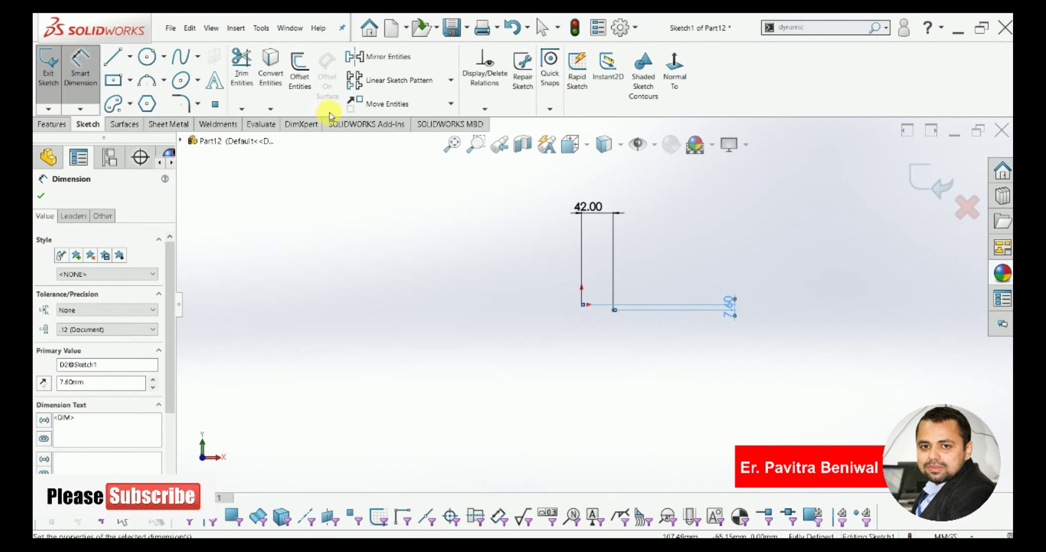
{"action": "left_click", "coordinate": [215, 104]}
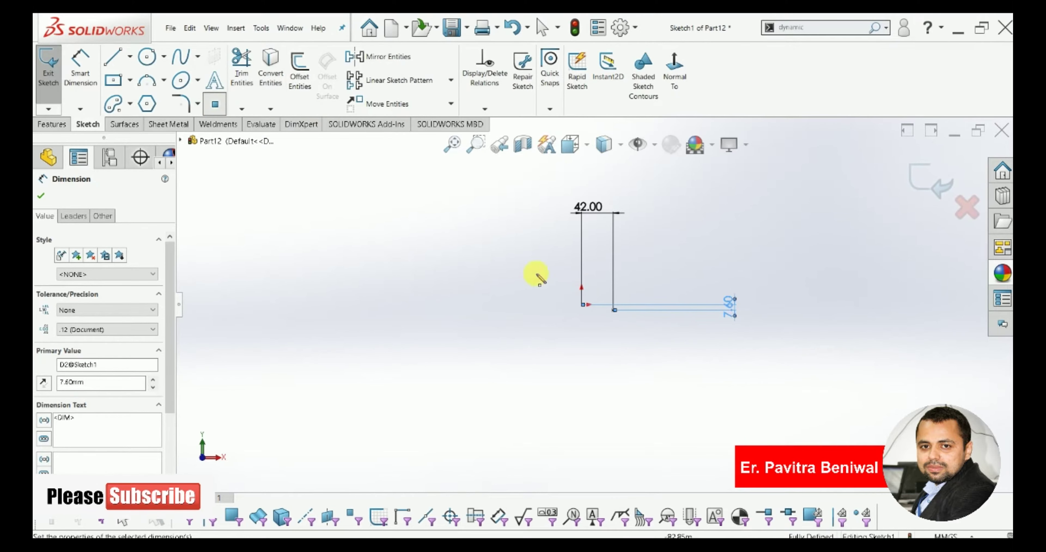
{"action": "left_click", "coordinate": [617, 341]}
{"action": "left_click", "coordinate": [80, 65]}
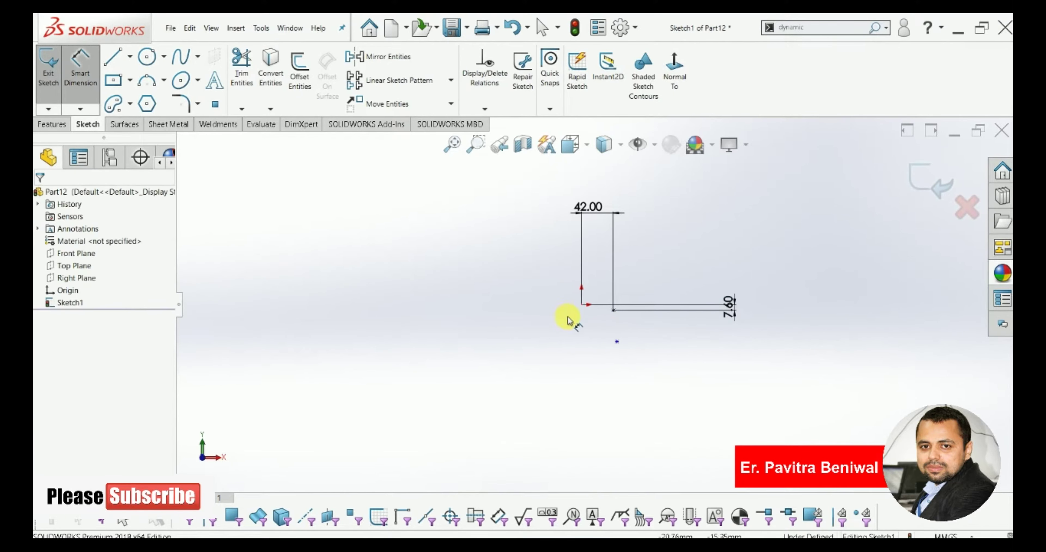
Step: Dimension the second point 87 mm horizontally from the origin
{"action": "left_click", "coordinate": [581, 305]}
{"action": "left_click", "coordinate": [616, 341]}
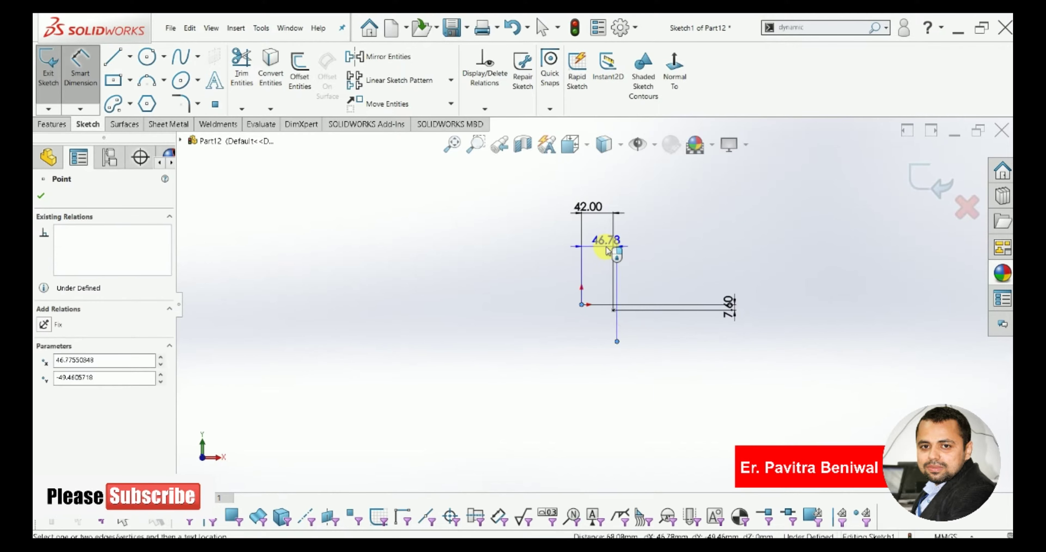
{"action": "left_click", "coordinate": [607, 249]}
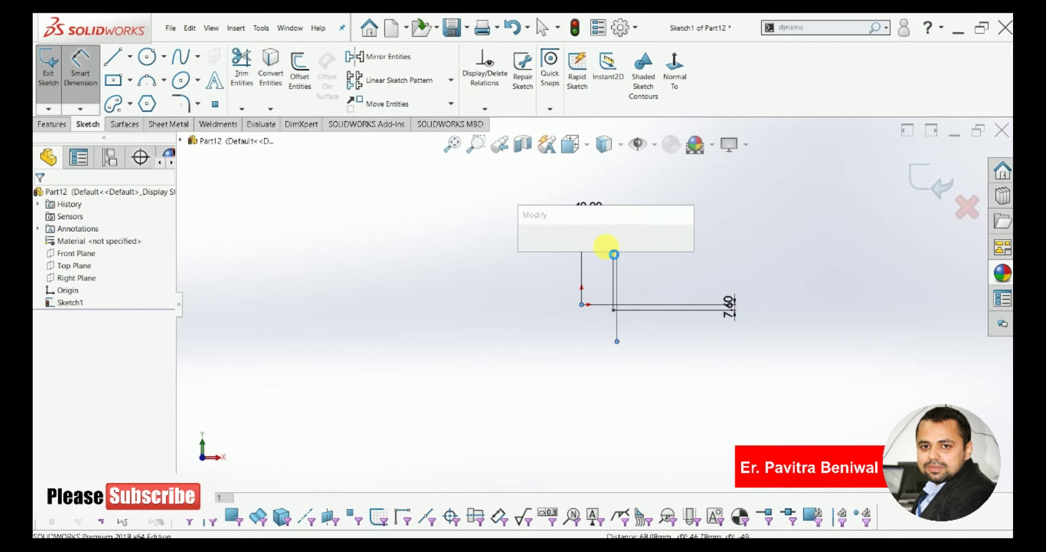
{"action": "type", "text": "87"}
{"action": "key", "text": "Return"}
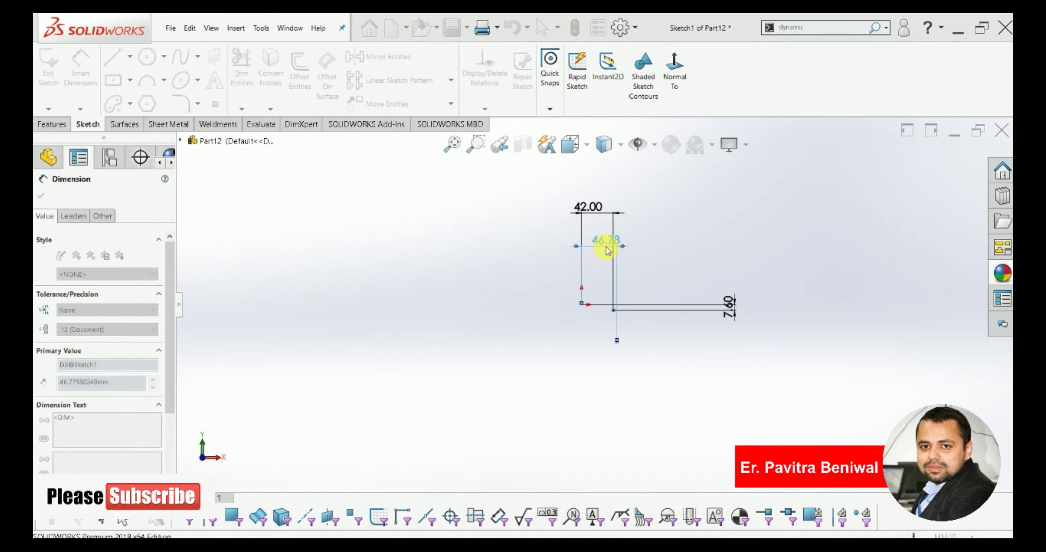
Step: Dimension the second point 57.5 mm vertically and place a third point further down
{"action": "left_click", "coordinate": [583, 305]}
{"action": "left_click", "coordinate": [647, 342]}
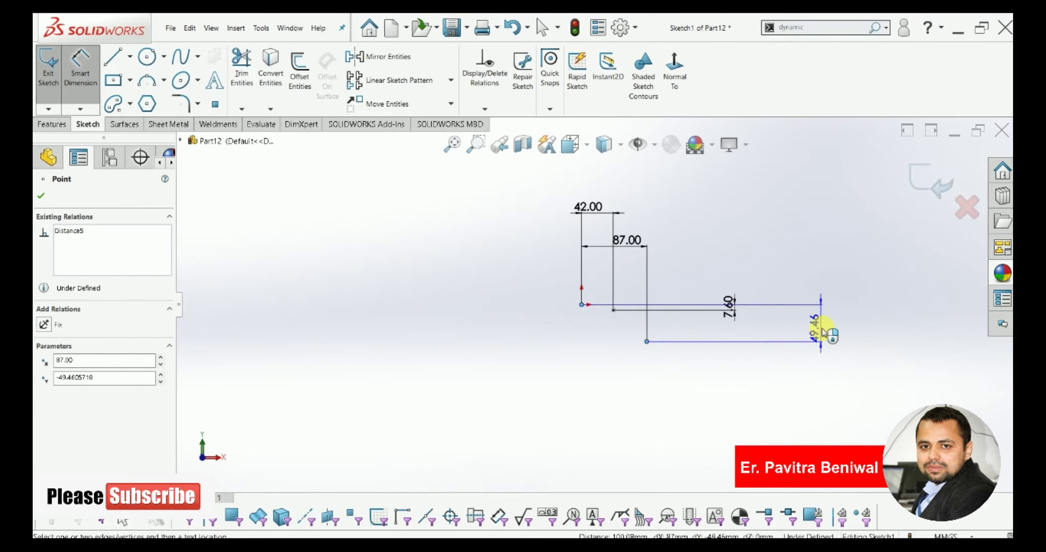
{"action": "left_click", "coordinate": [824, 332]}
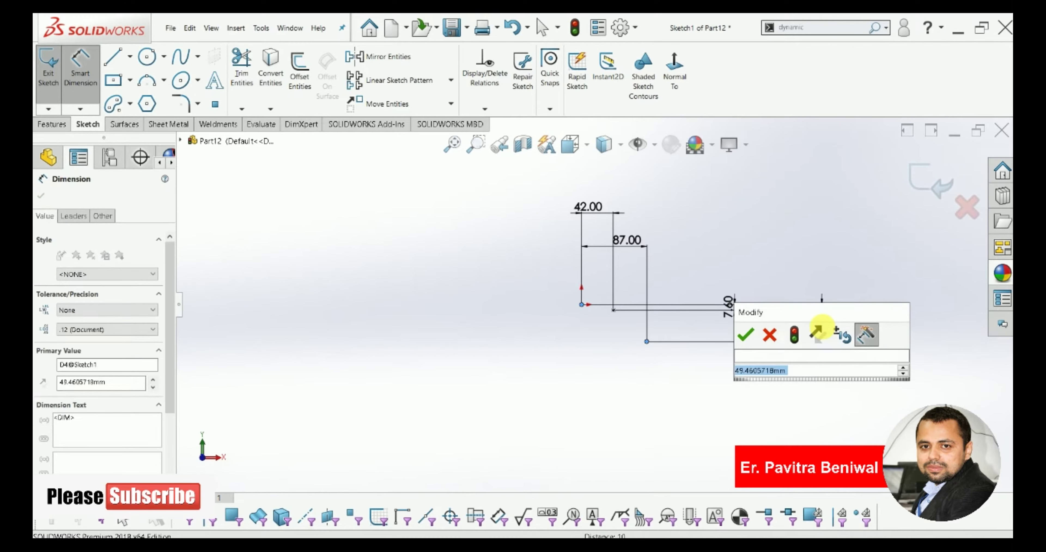
{"action": "type", "text": "57.5"}
{"action": "key", "text": "Return"}
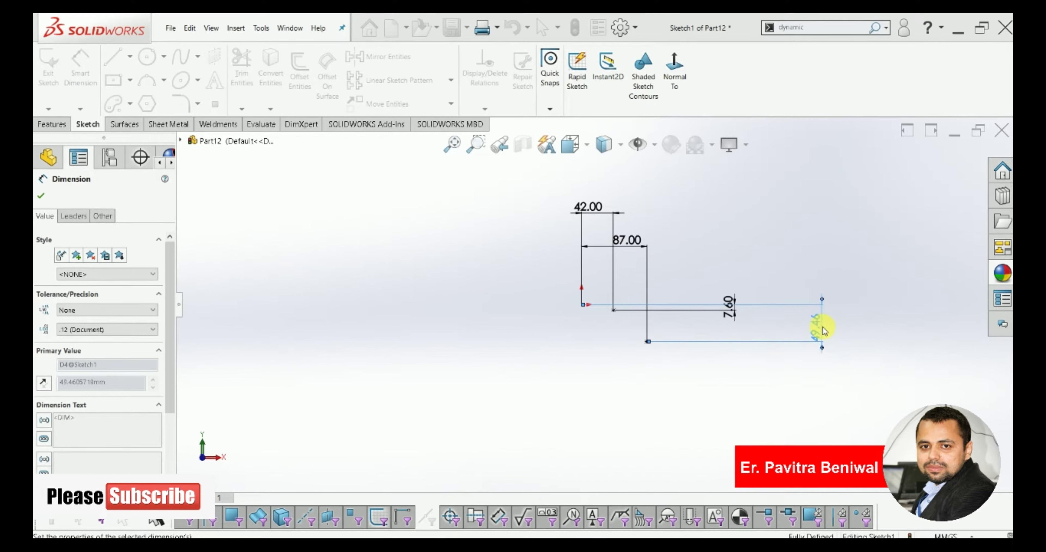
{"action": "left_click", "coordinate": [215, 103]}
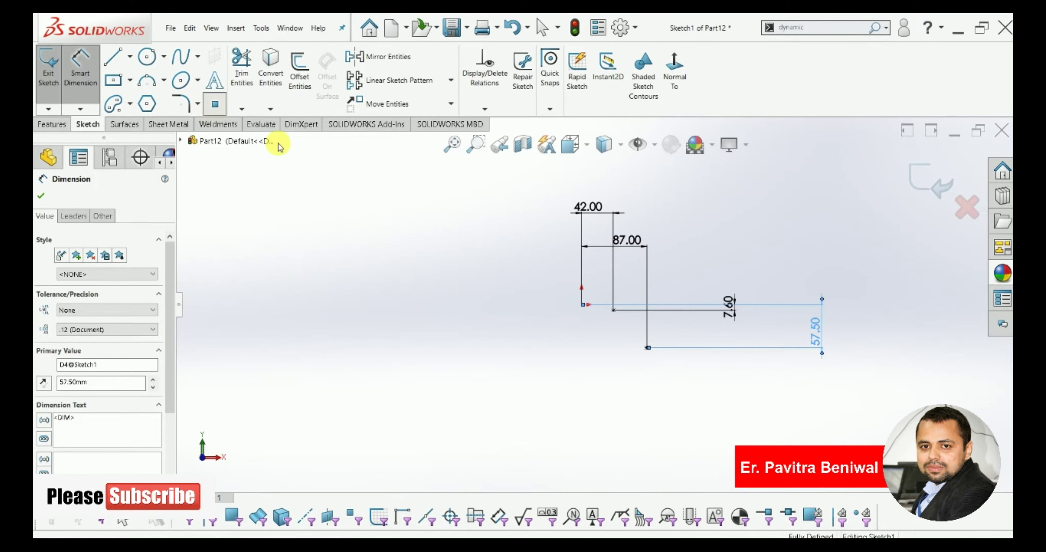
{"action": "left_click", "coordinate": [644, 388]}
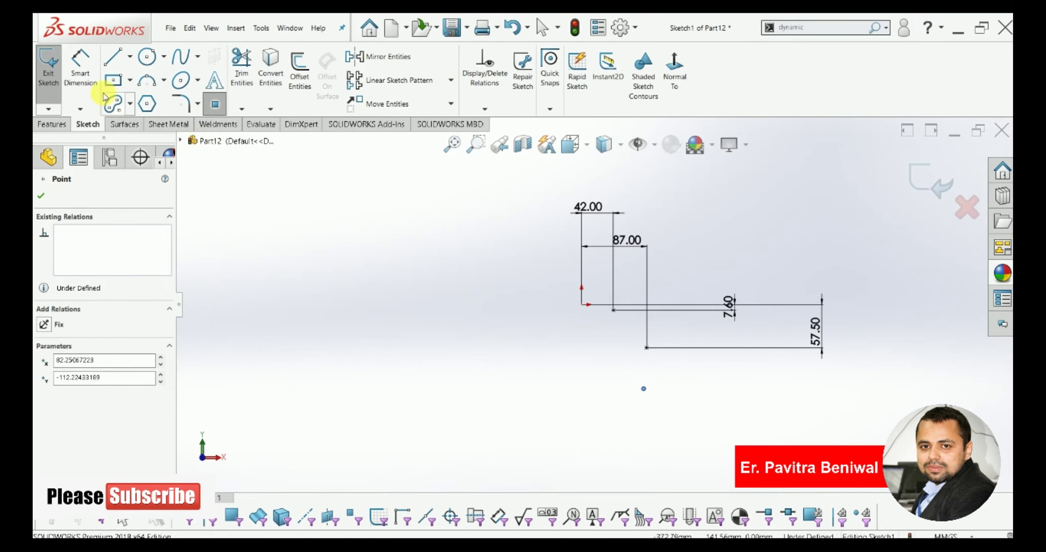
{"action": "left_click", "coordinate": [80, 67]}
Step: Dimension the third point 92 mm horizontally from the origin
{"action": "left_click", "coordinate": [582, 305]}
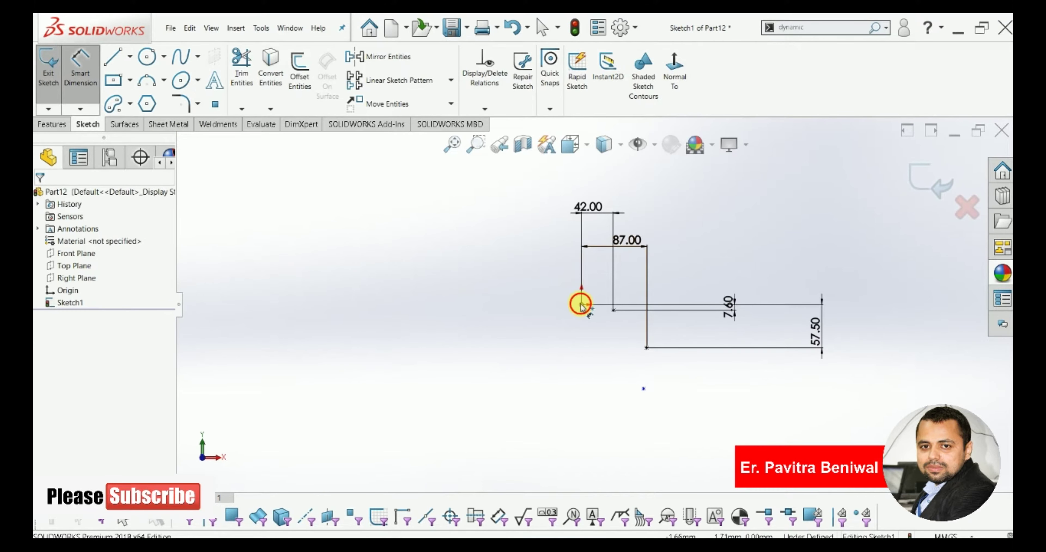
{"action": "left_click", "coordinate": [643, 389]}
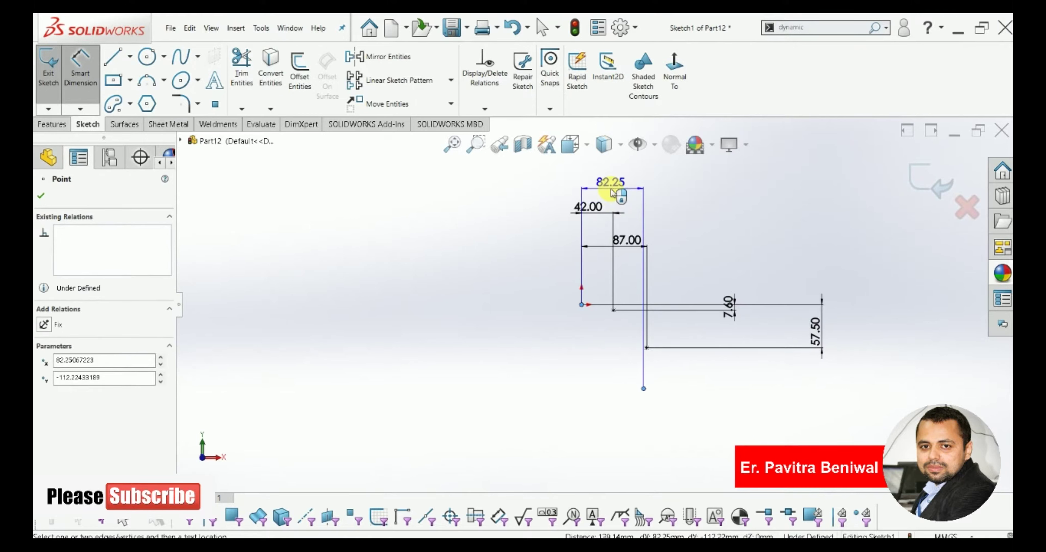
{"action": "left_click", "coordinate": [611, 190]}
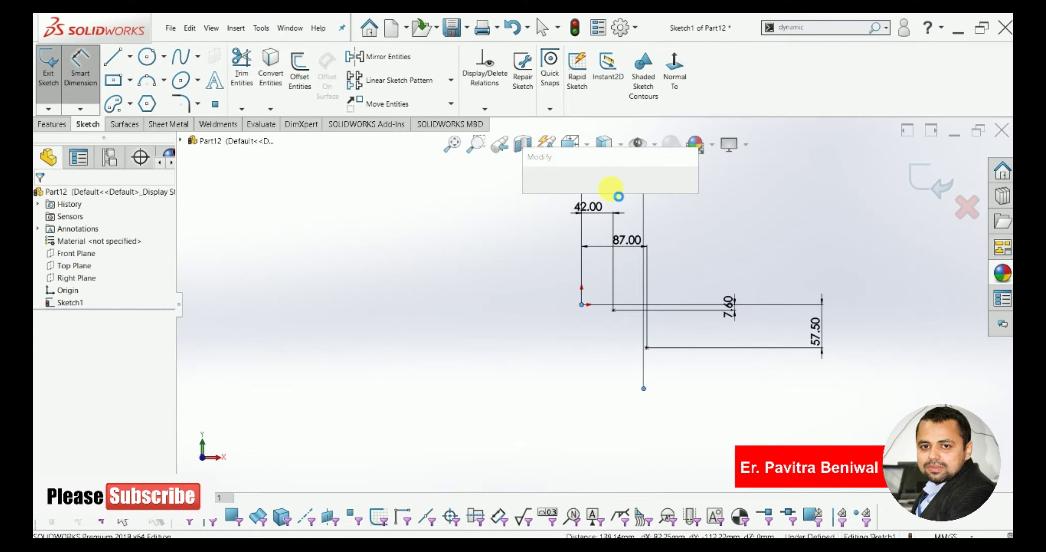
{"action": "type", "text": "92"}
{"action": "key", "text": "Return"}
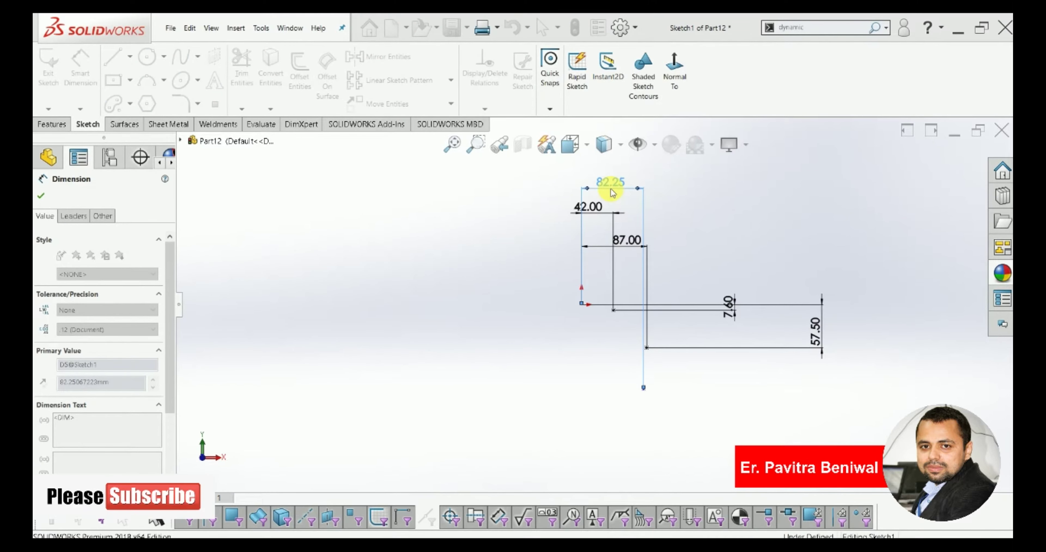
Step: Dimension the third point 102 mm vertically and place a fourth point below the lines
{"action": "left_click", "coordinate": [580, 312]}
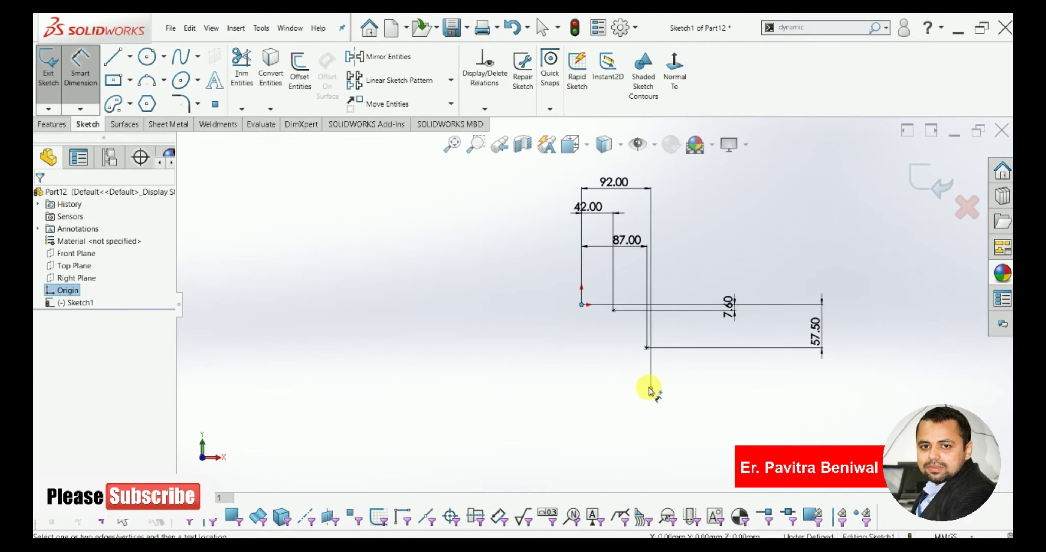
{"action": "left_click", "coordinate": [650, 388]}
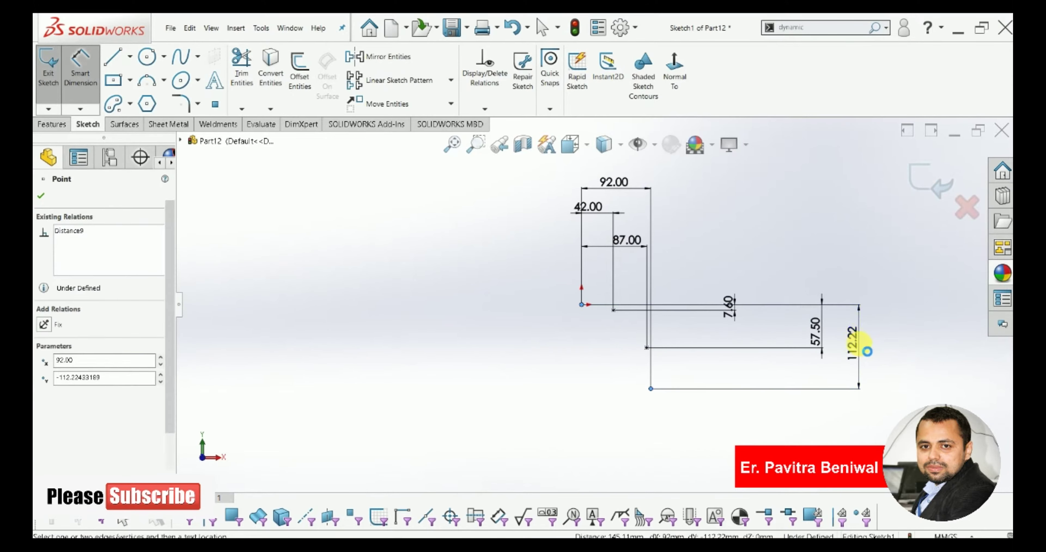
{"action": "left_click", "coordinate": [868, 352]}
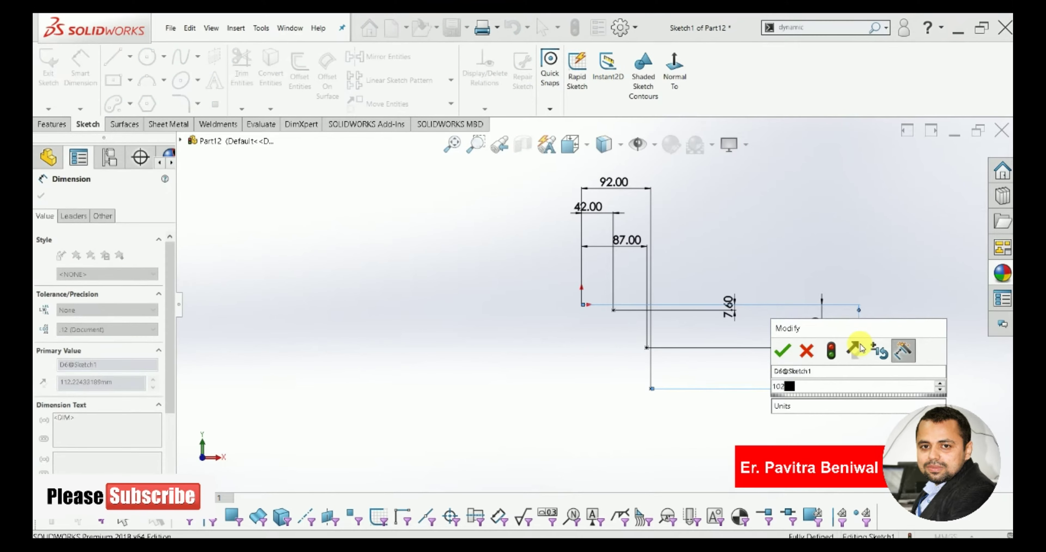
{"action": "type", "text": "102"}
{"action": "key", "text": "Return"}
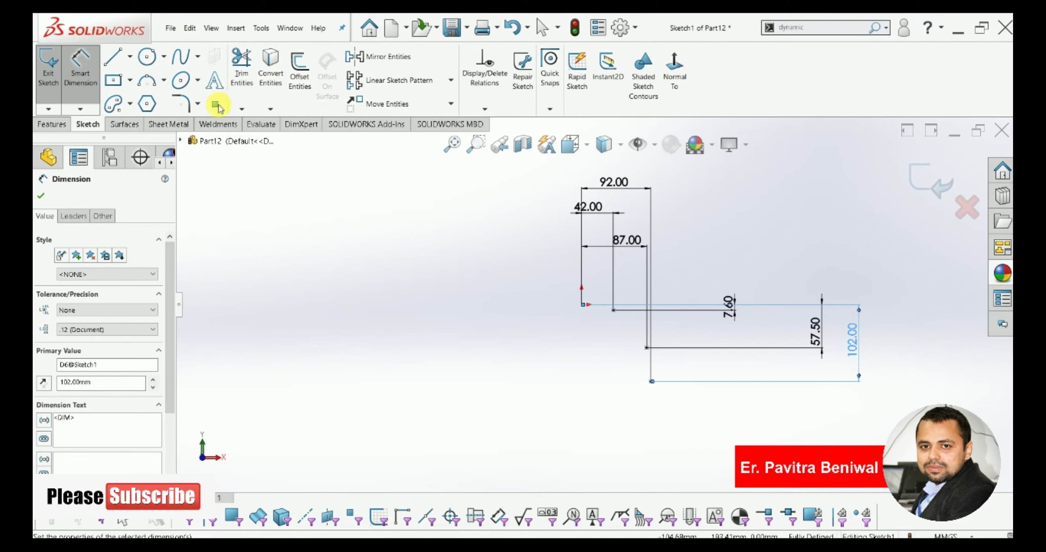
{"action": "left_click", "coordinate": [659, 424]}
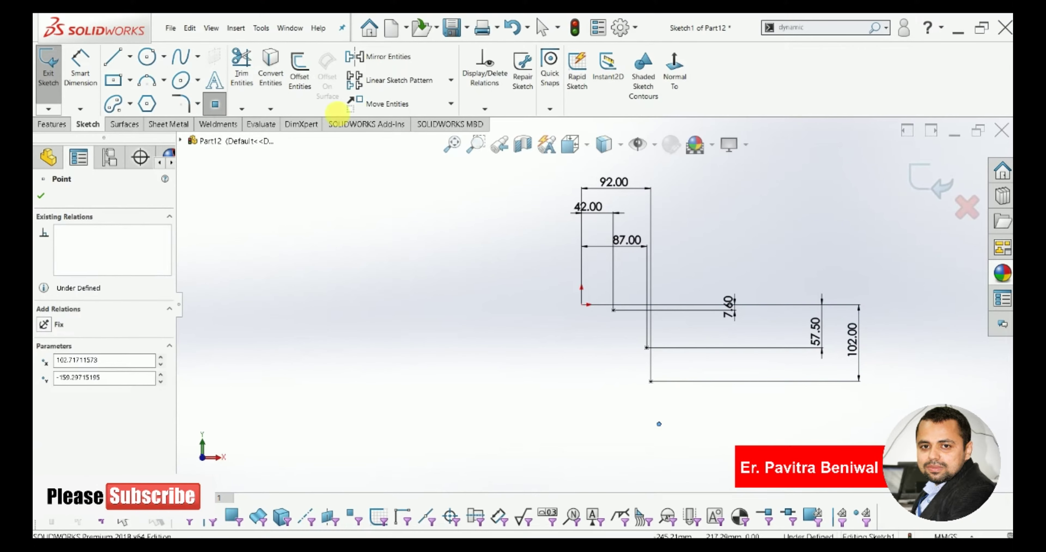
{"action": "left_click", "coordinate": [80, 69]}
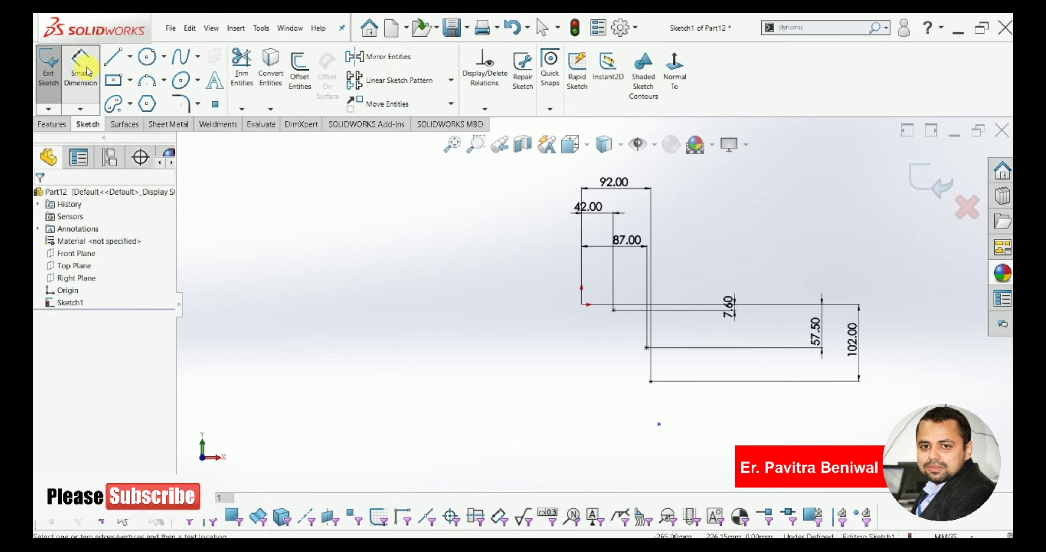
{"action": "left_click", "coordinate": [581, 304]}
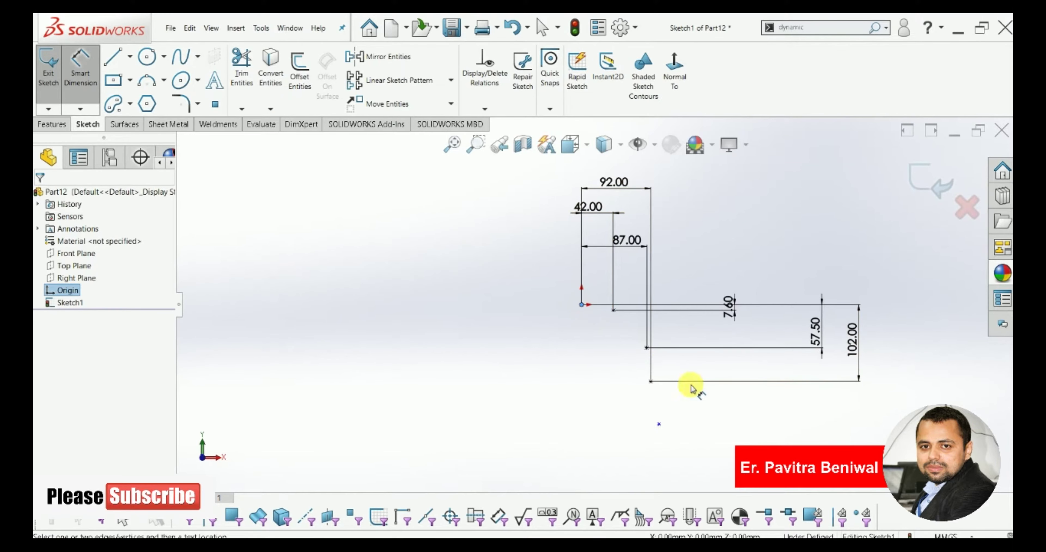
Step: Locate the fourth point 94 mm across and 116 mm down from the origin
{"action": "left_click", "coordinate": [658, 423]}
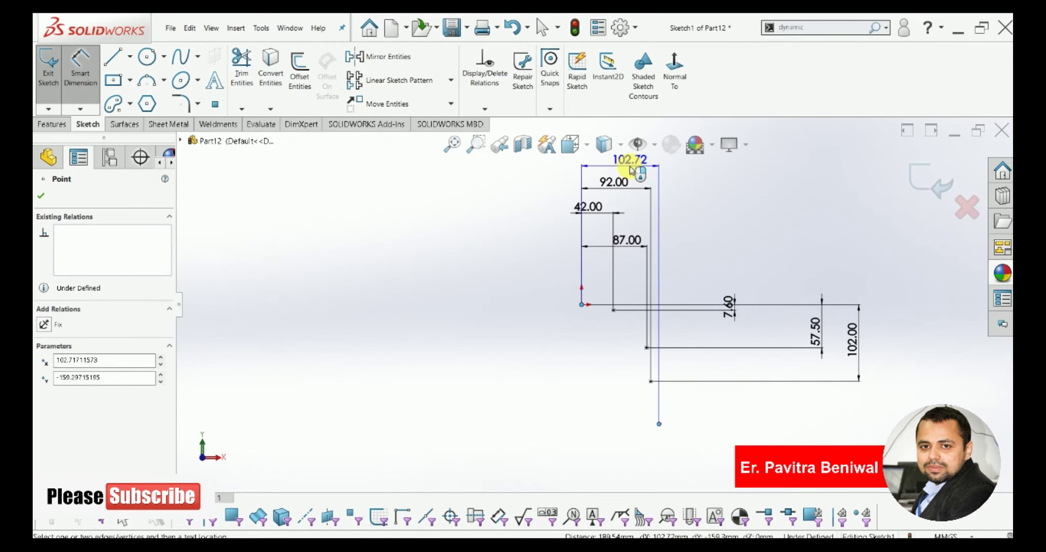
{"action": "left_click", "coordinate": [629, 170]}
{"action": "type", "text": "94"}
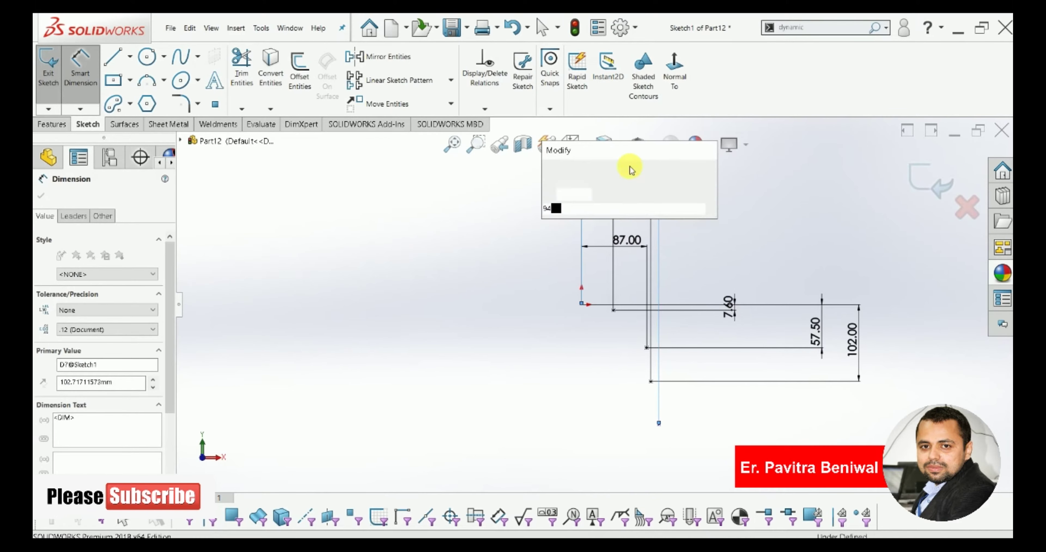
{"action": "key", "text": "Return"}
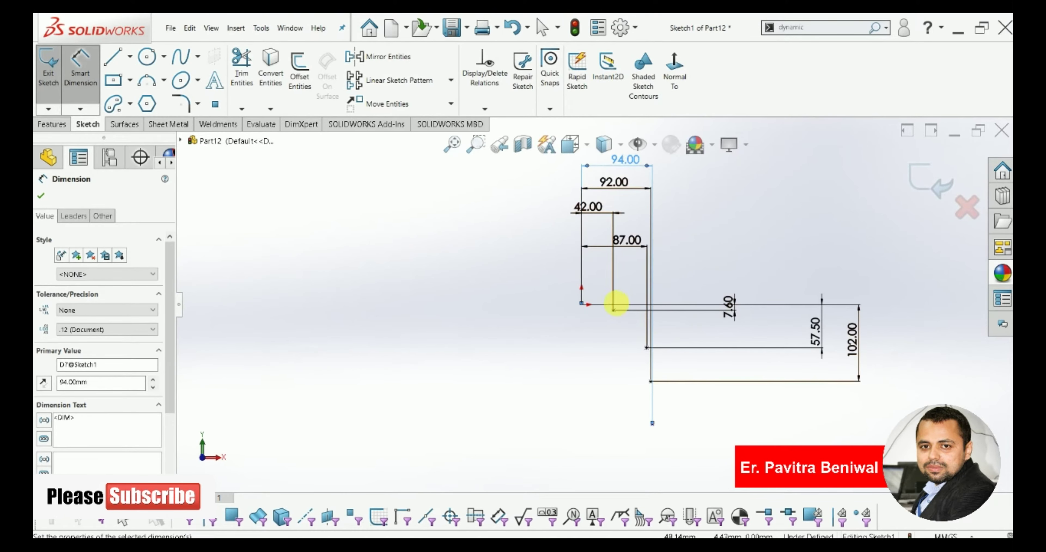
{"action": "left_click", "coordinate": [582, 304]}
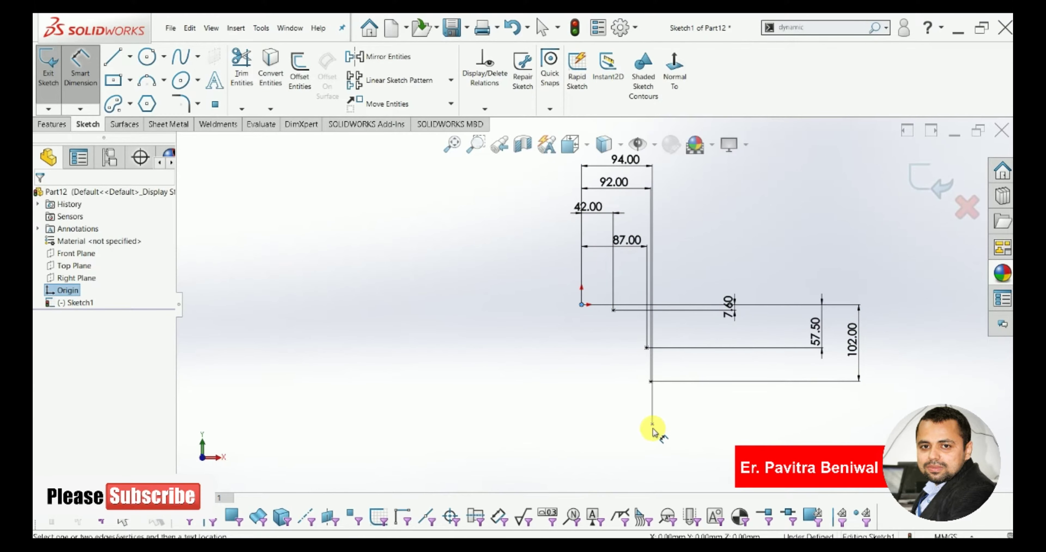
{"action": "left_click", "coordinate": [652, 425]}
{"action": "left_click", "coordinate": [922, 361]}
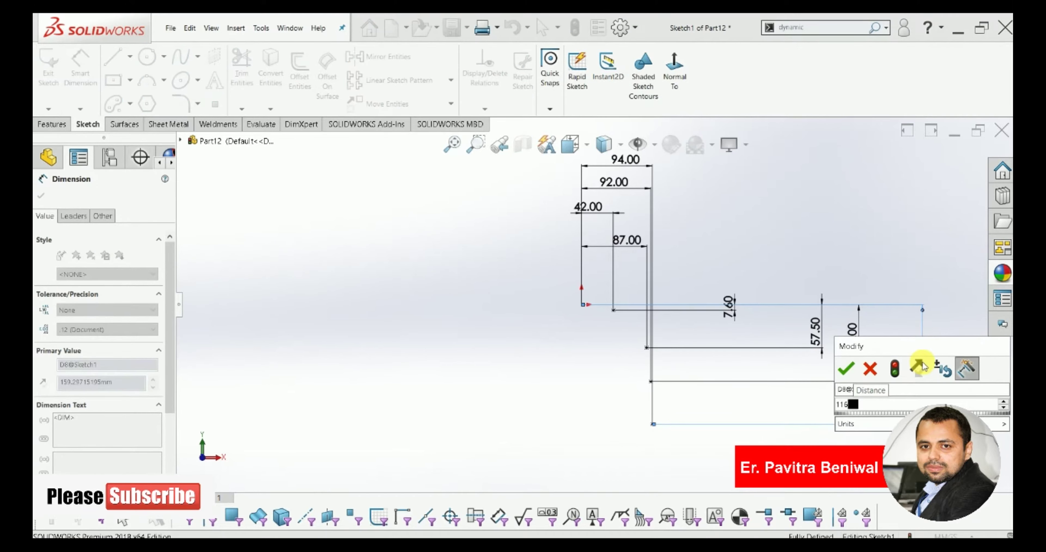
{"action": "key", "text": "Return"}
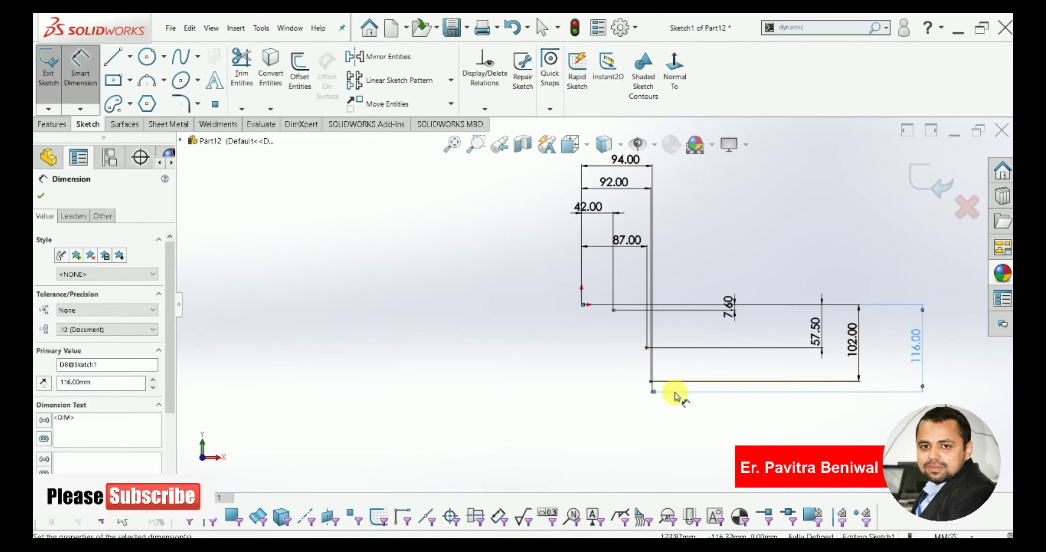
Step: Dimension the next point 99 mm horizontally from the origin
{"action": "scroll", "coordinate": [675, 396], "scroll_direction": "down", "scroll_amount": 3}
{"action": "scroll", "coordinate": [675, 397], "scroll_direction": "up", "scroll_amount": 5}
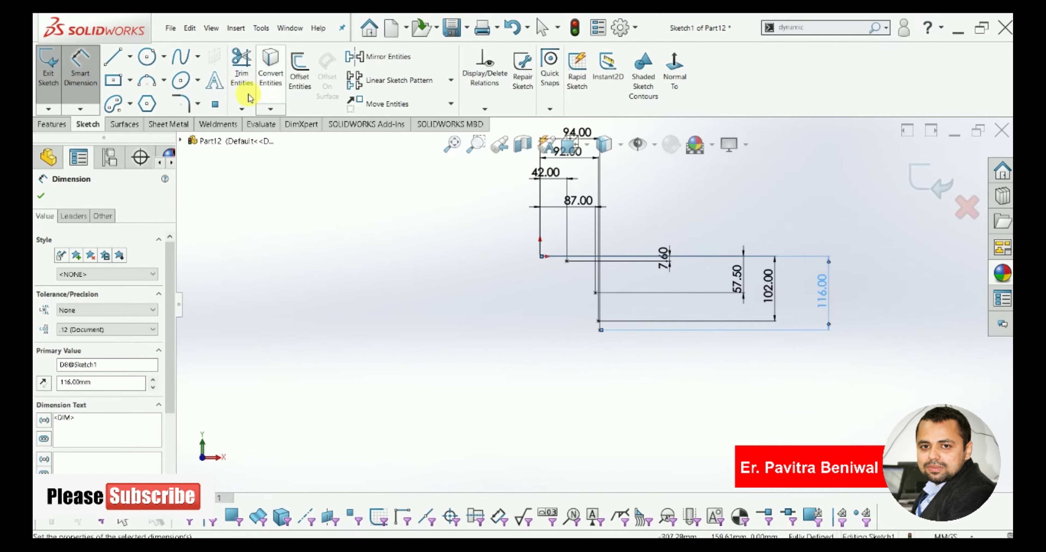
{"action": "left_click", "coordinate": [215, 104]}
{"action": "key", "text": "d"}
{"action": "left_click", "coordinate": [600, 358]}
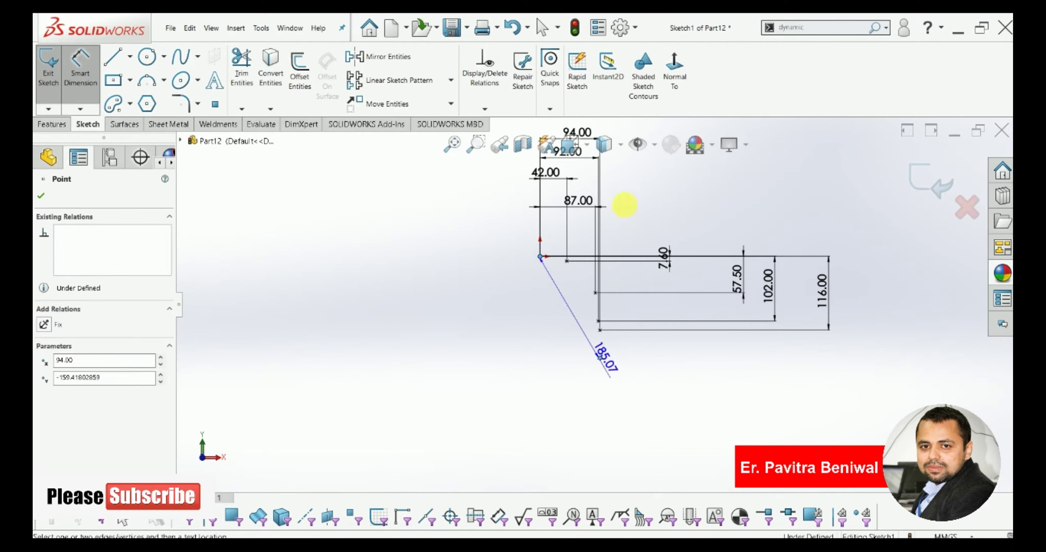
{"action": "middle_click_drag", "start_coordinate": [524, 181], "coordinate": [605, 219]}
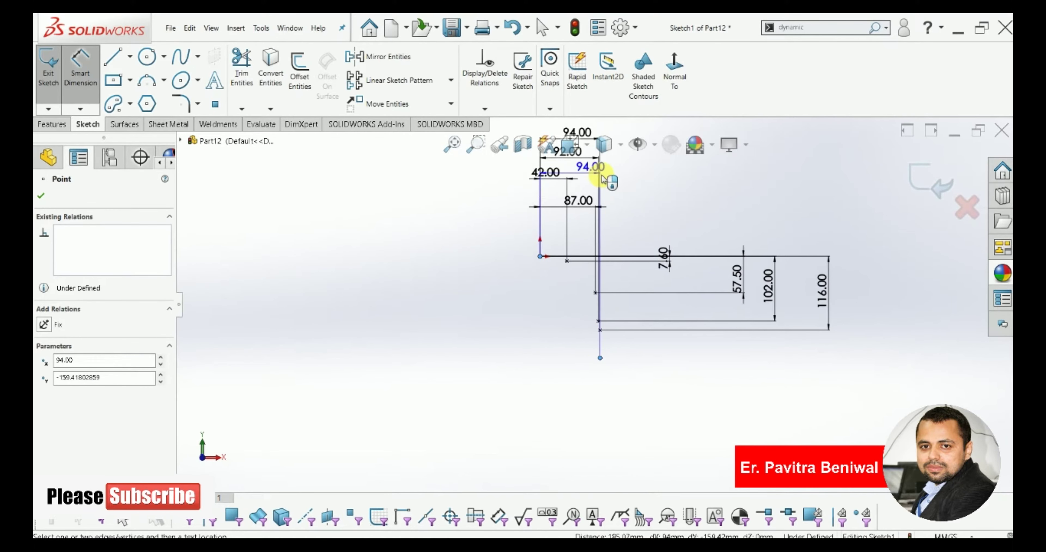
{"action": "key", "text": "ctrl+8"}
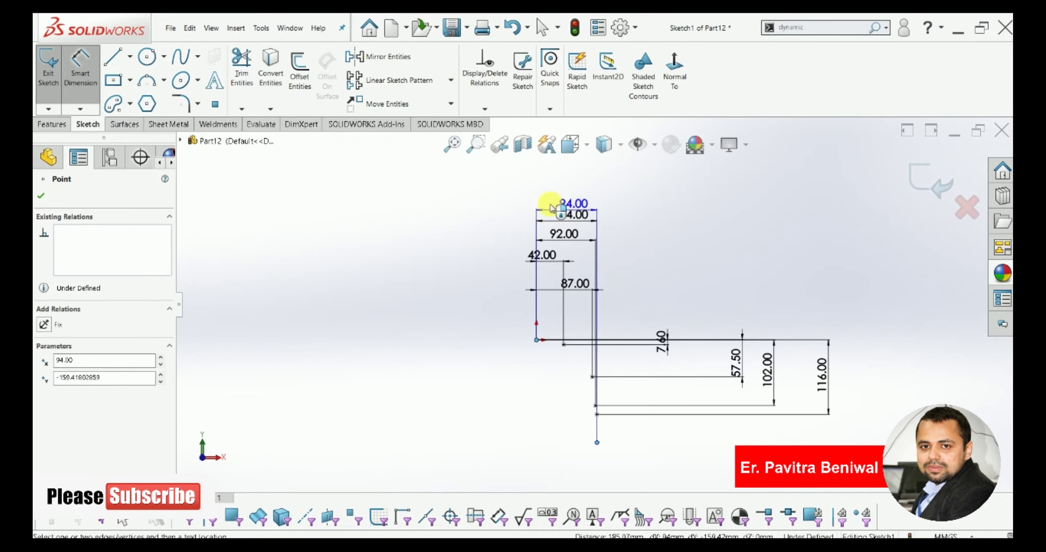
{"action": "left_click", "coordinate": [560, 194]}
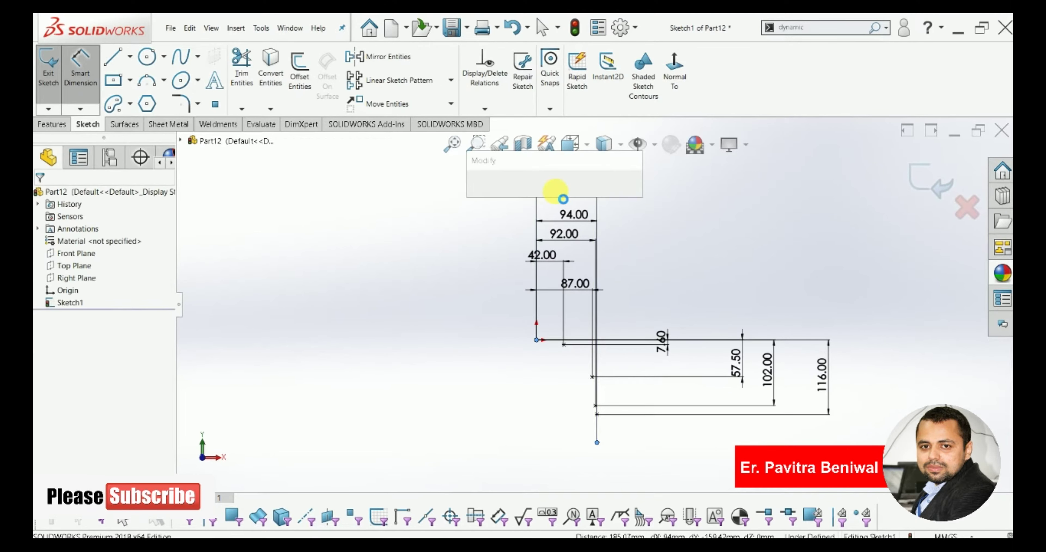
{"action": "key", "text": "Return"}
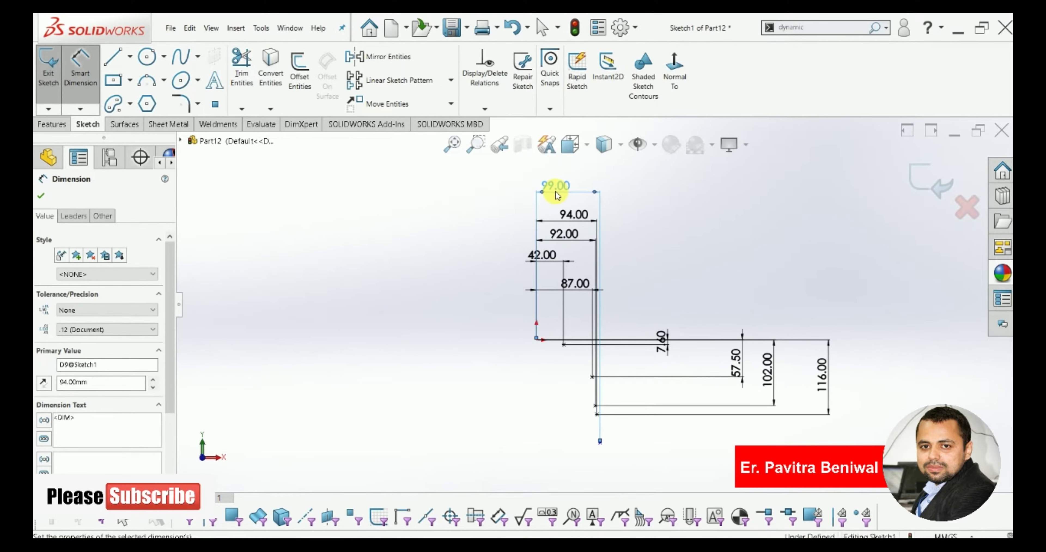
Step: Dimension that point 137.5 mm vertically from the origin
{"action": "left_click", "coordinate": [536, 339]}
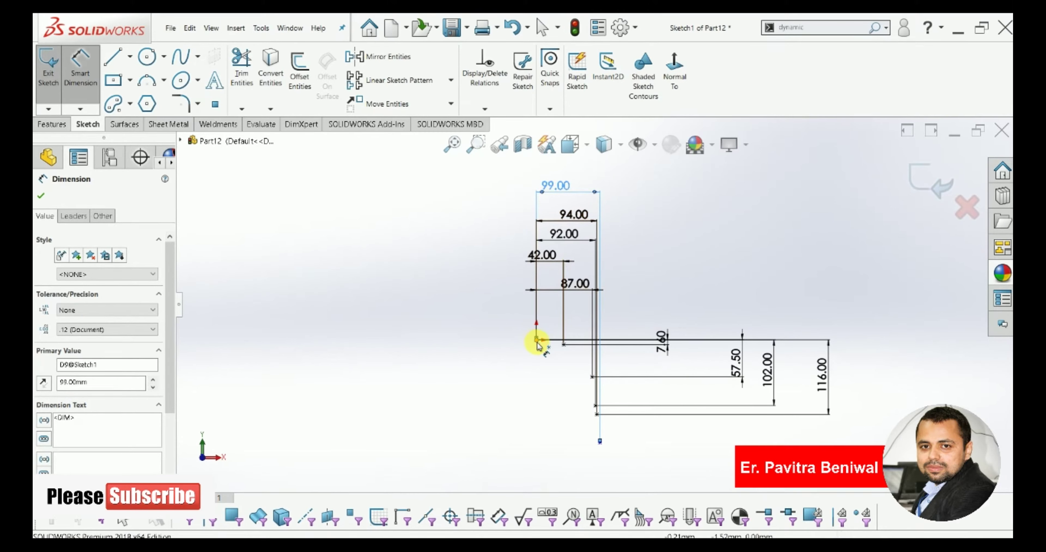
{"action": "left_click", "coordinate": [600, 442]}
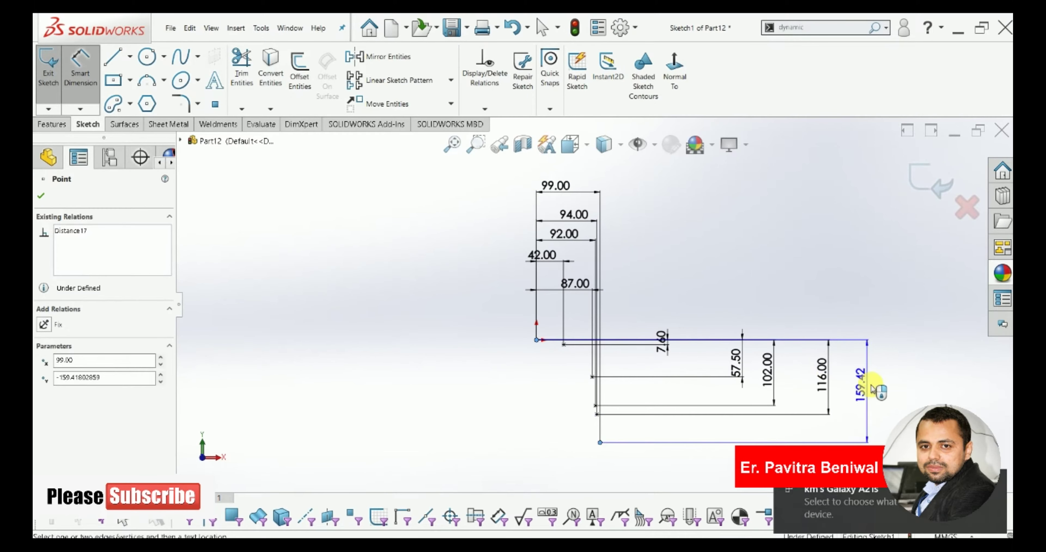
{"action": "left_click", "coordinate": [882, 390]}
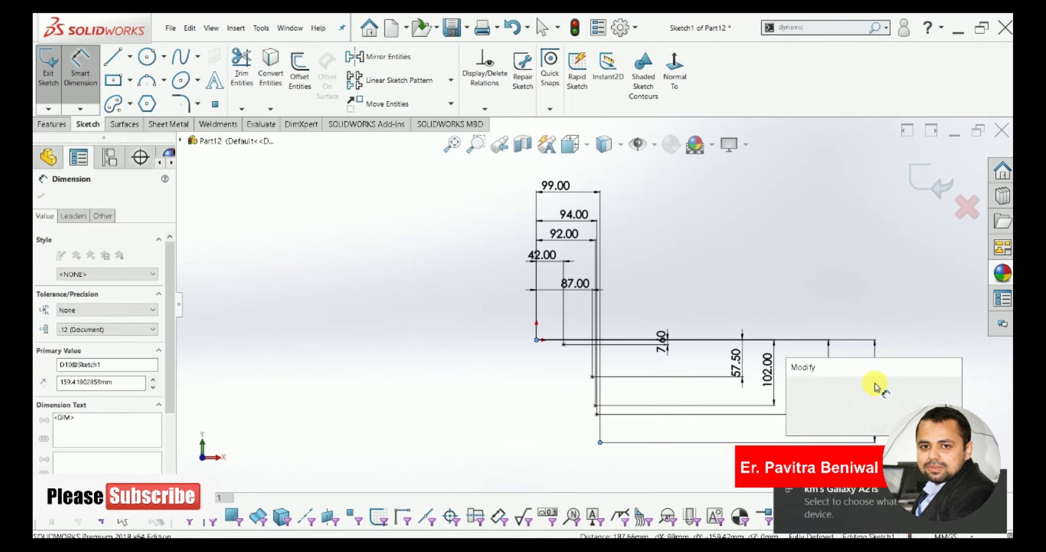
{"action": "type", "text": "137.5"}
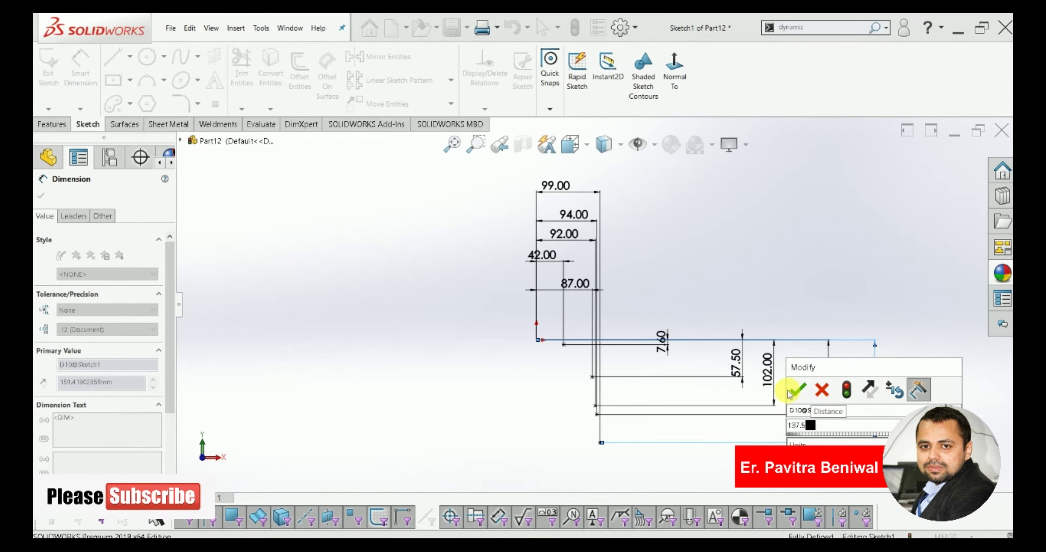
{"action": "left_click", "coordinate": [797, 388]}
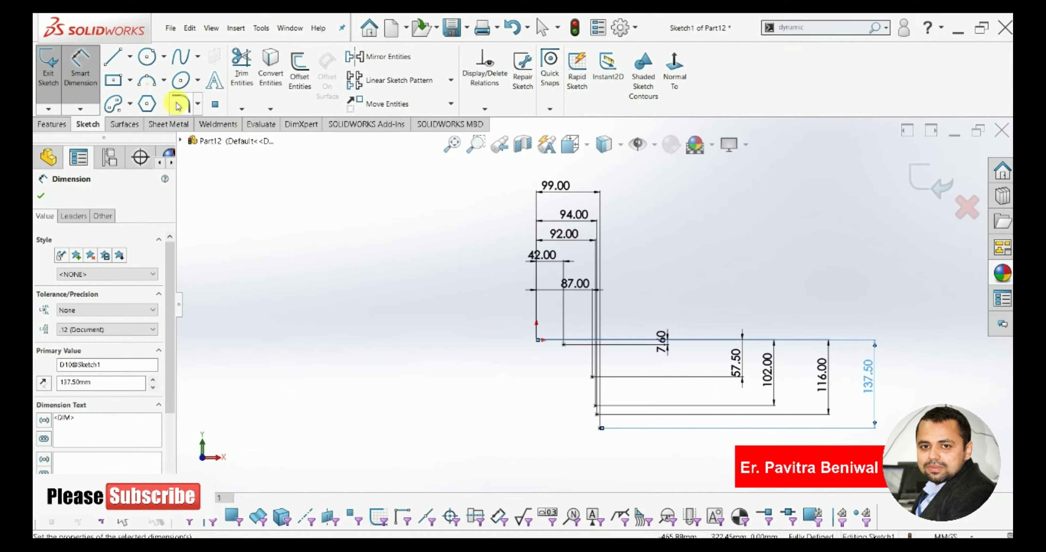
Step: Place the bottom point and dimension it 84 mm horizontally from the origin
{"action": "left_click", "coordinate": [217, 107]}
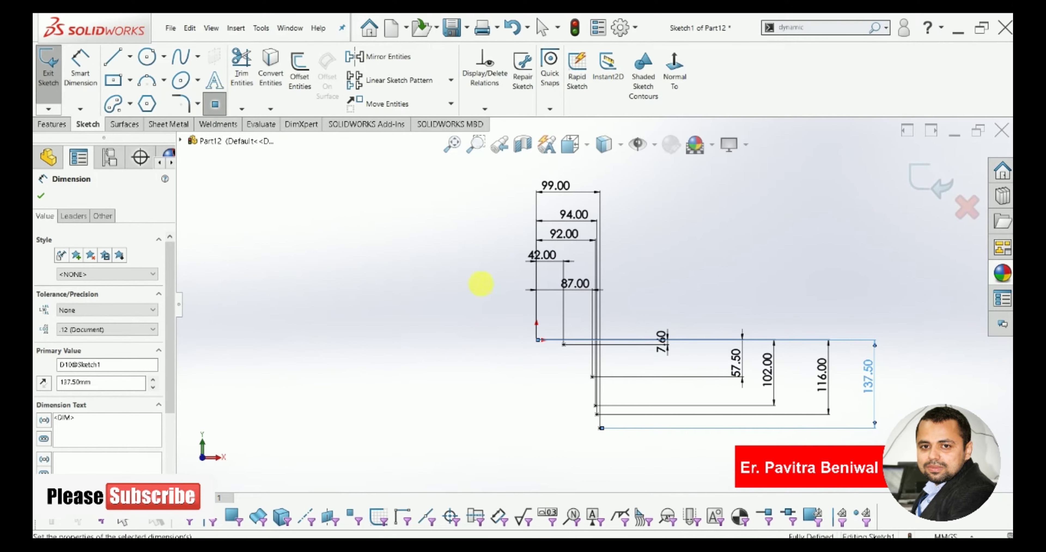
{"action": "left_click", "coordinate": [587, 457]}
{"action": "left_click", "coordinate": [80, 69]}
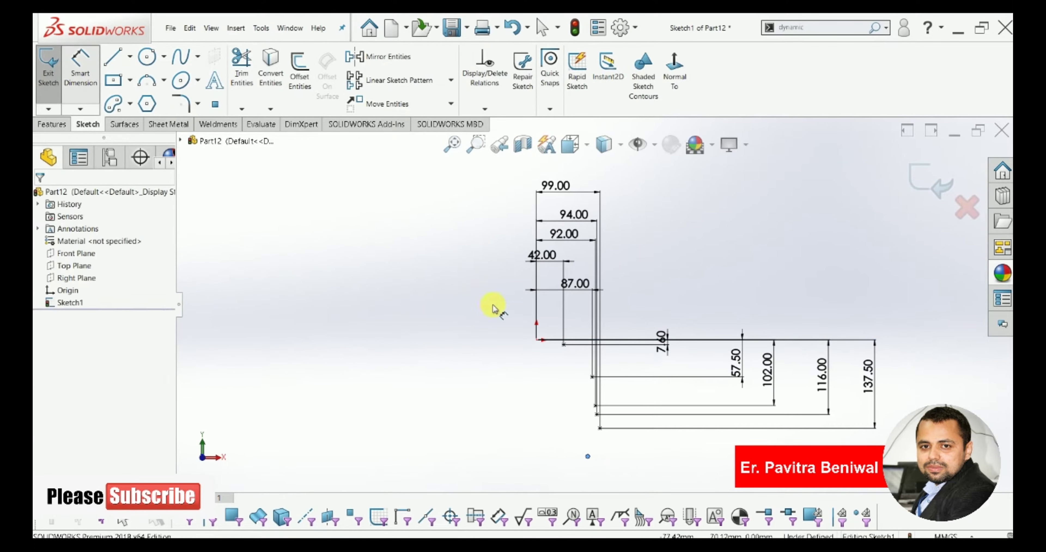
{"action": "left_click", "coordinate": [536, 339]}
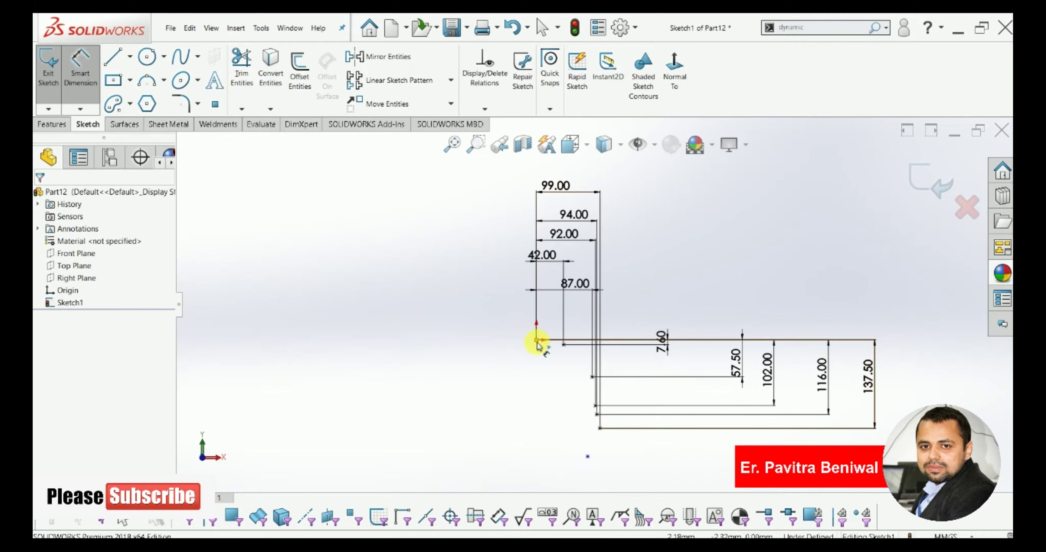
{"action": "left_click", "coordinate": [587, 456]}
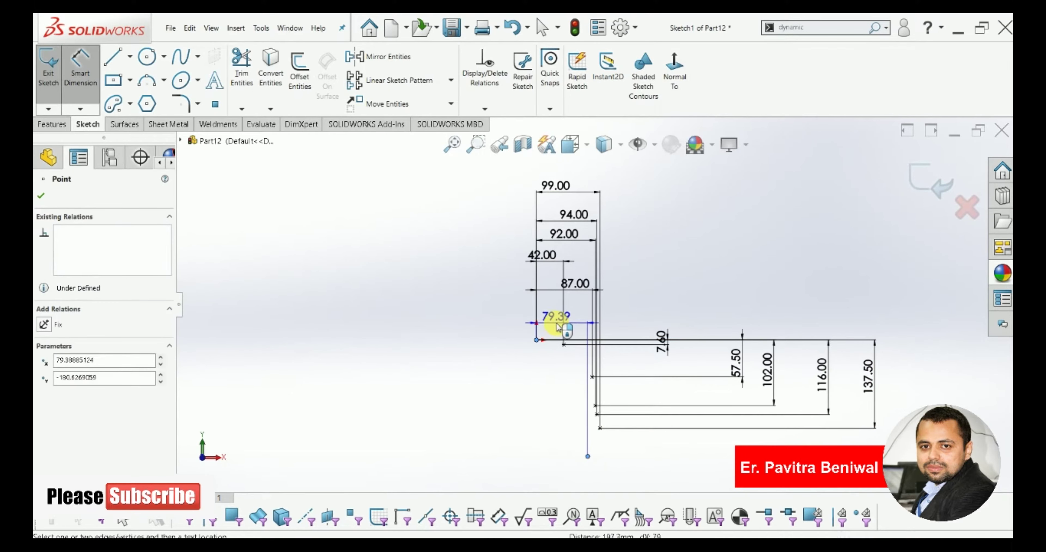
{"action": "left_click", "coordinate": [557, 324]}
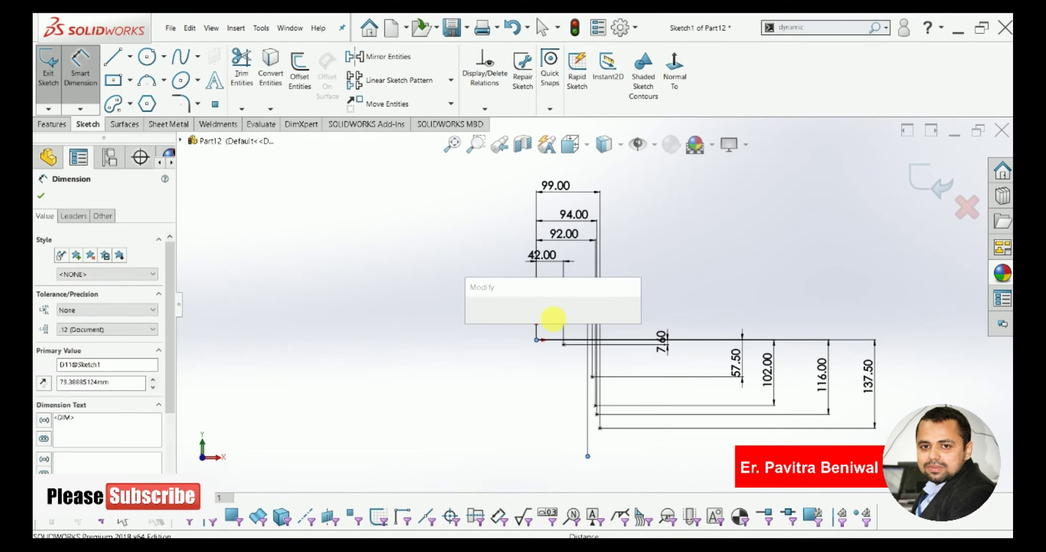
{"action": "key", "text": "Return"}
{"action": "type", "text": "84"}
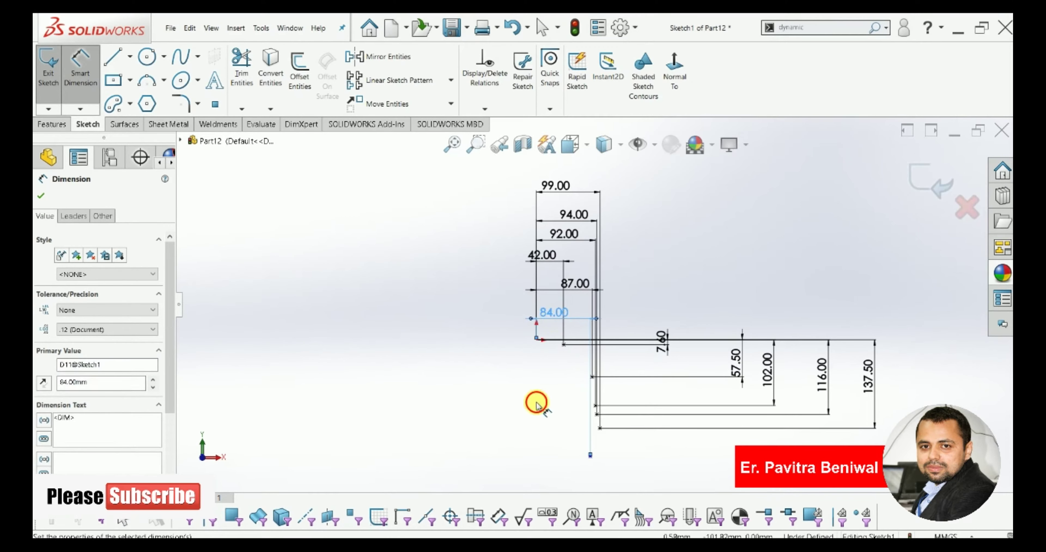
{"action": "key", "text": "Return"}
Step: Dimension the bottom point 228 mm vertically from the origin
{"action": "left_click", "coordinate": [590, 456]}
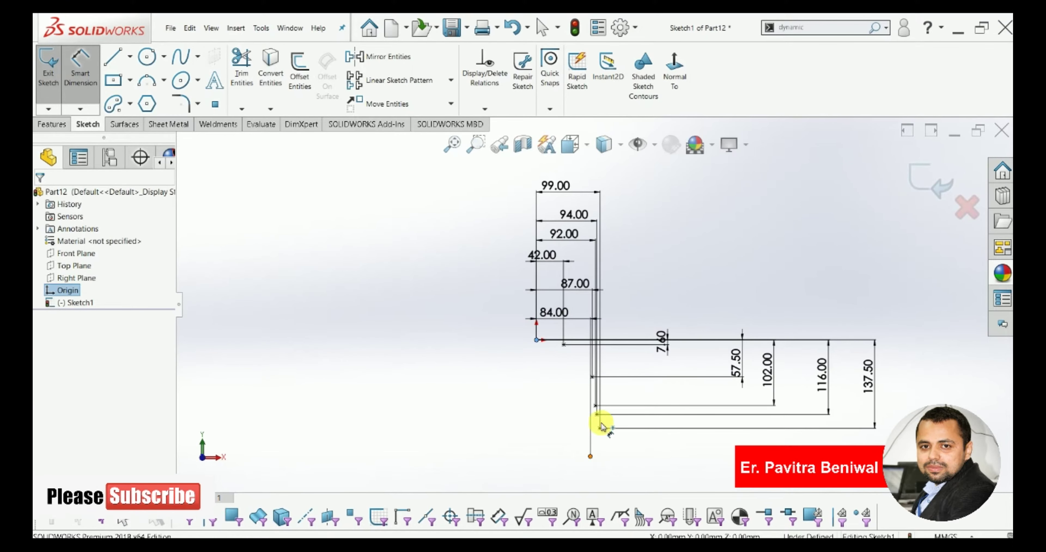
{"action": "left_click", "coordinate": [914, 400]}
{"action": "type", "text": "228"}
{"action": "key", "text": "Return"}
Step: Mirror the spline about the vertical centerline to create the other half of the profile
{"action": "key", "text": "Escape"}
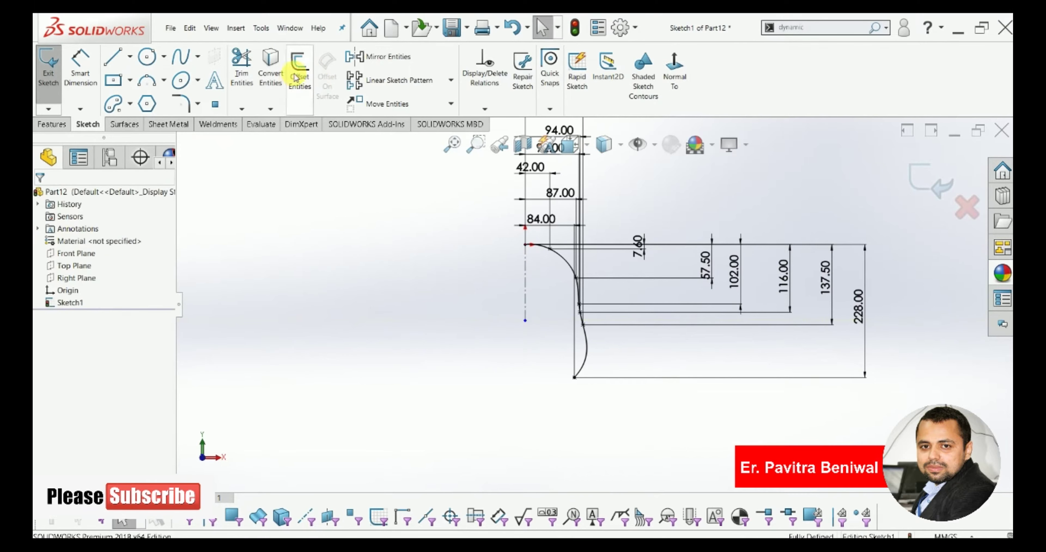
{"action": "left_click", "coordinate": [579, 268]}
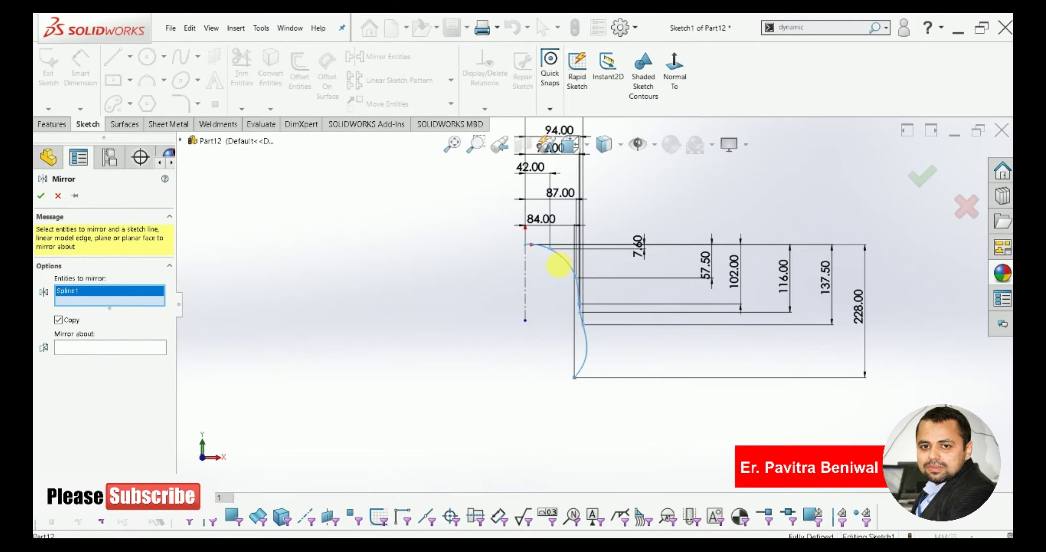
{"action": "left_click", "coordinate": [97, 347]}
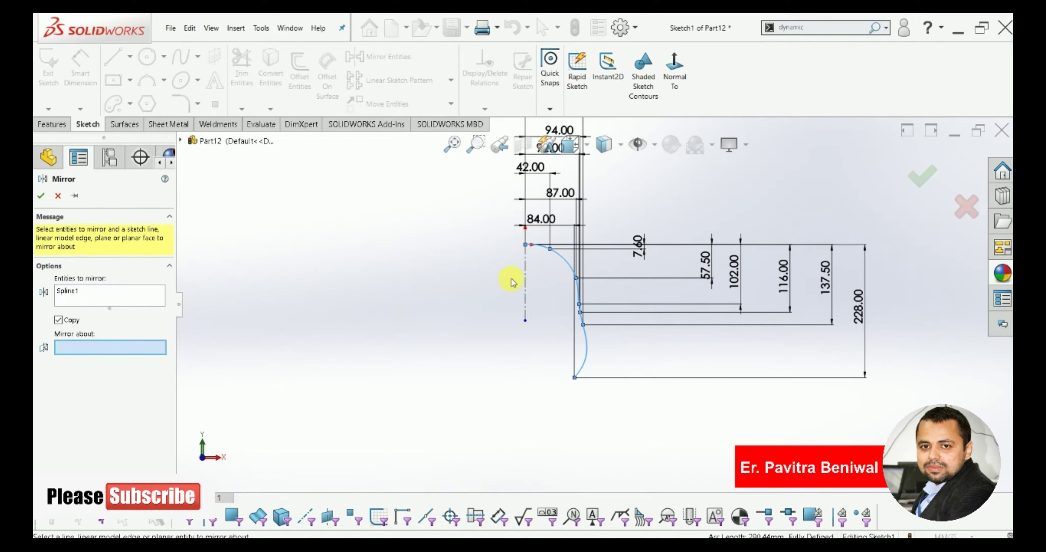
{"action": "left_click", "coordinate": [524, 271]}
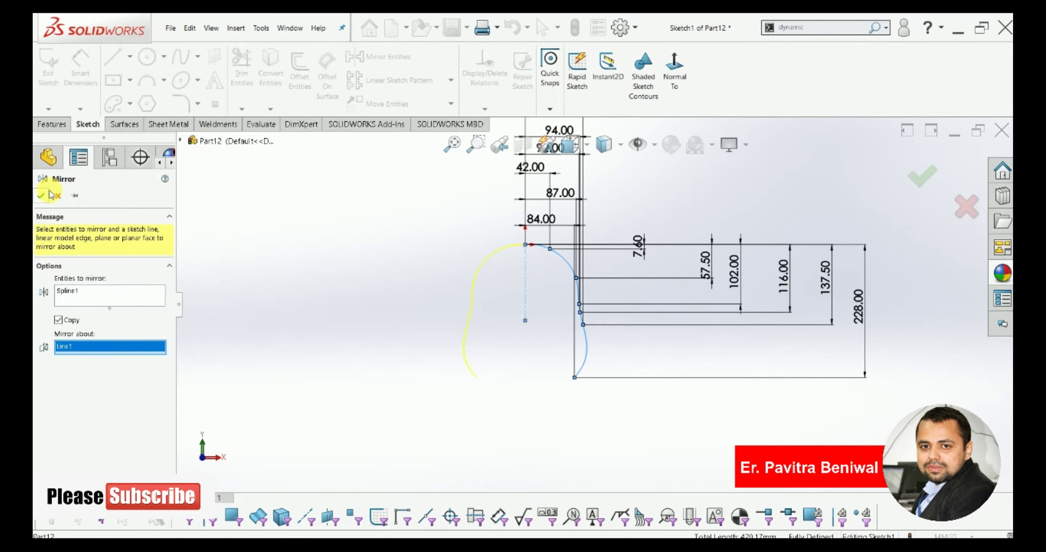
{"action": "left_click", "coordinate": [42, 196]}
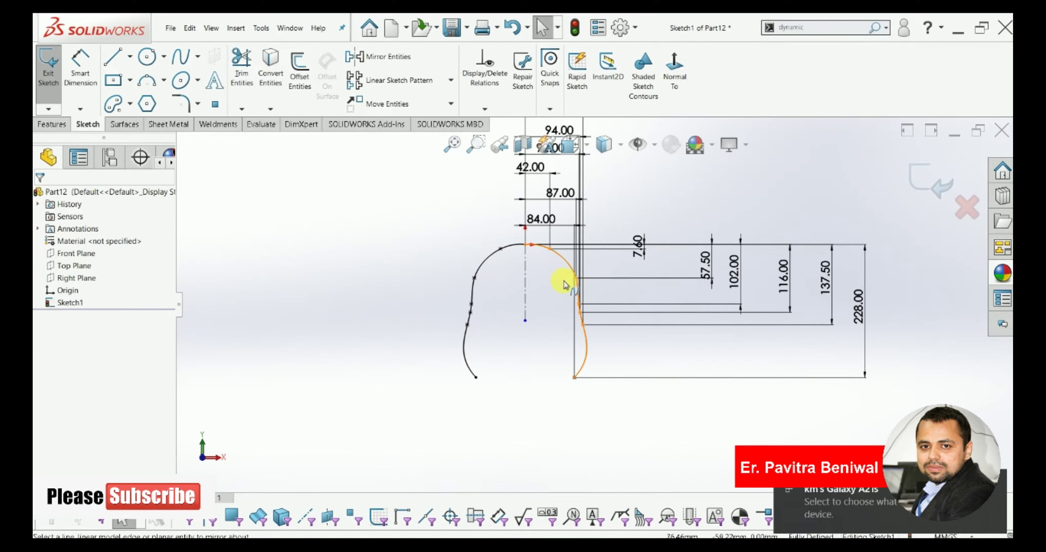
{"action": "scroll", "coordinate": [559, 270], "scroll_direction": "up", "scroll_amount": 3}
{"action": "scroll", "coordinate": [560, 270], "scroll_direction": "down", "scroll_amount": 2}
{"action": "scroll", "coordinate": [572, 283], "scroll_direction": "down", "scroll_amount": 2}
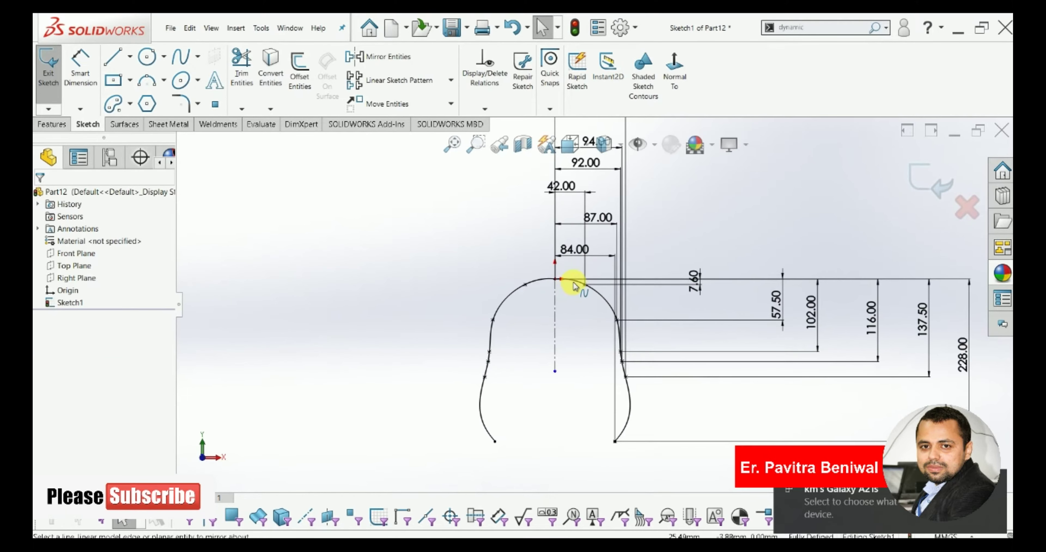
{"action": "scroll", "coordinate": [573, 284], "scroll_direction": "up", "scroll_amount": 1}
{"action": "scroll", "coordinate": [574, 284], "scroll_direction": "down", "scroll_amount": 3}
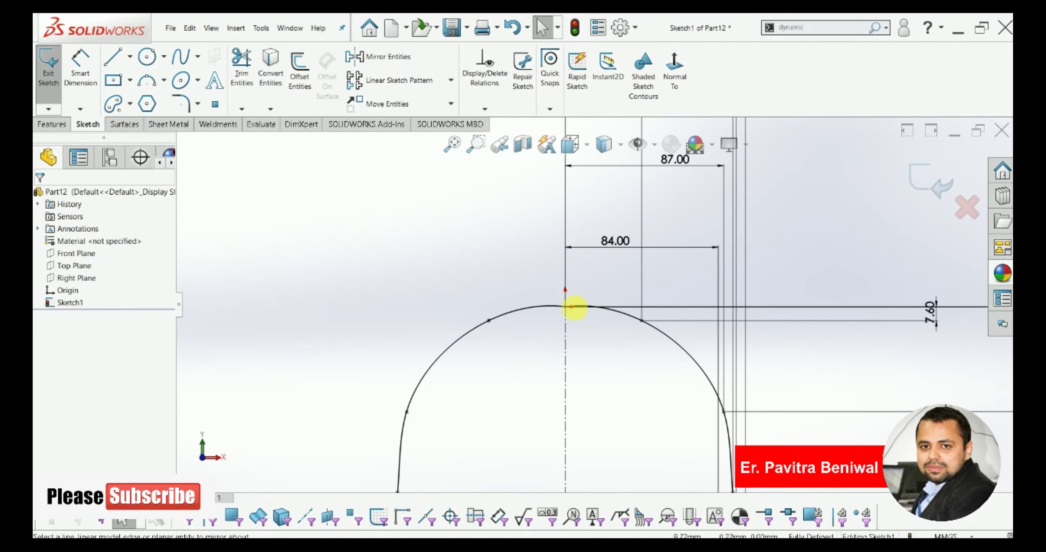
Step: Add a Tangent relation between the left and right splines
{"action": "left_click", "coordinate": [563, 306]}
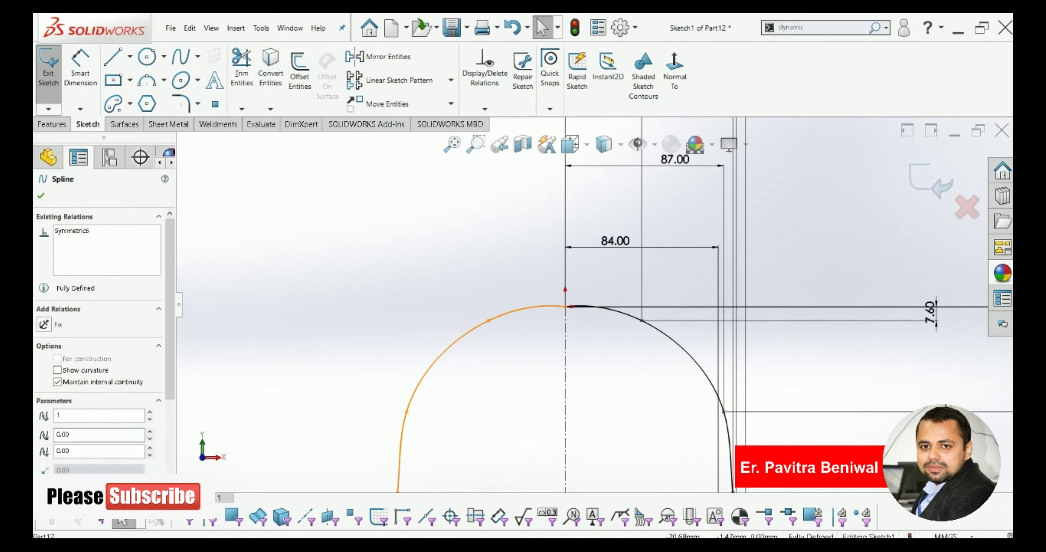
{"action": "left_click", "coordinate": [620, 315], "text": "ctrl"}
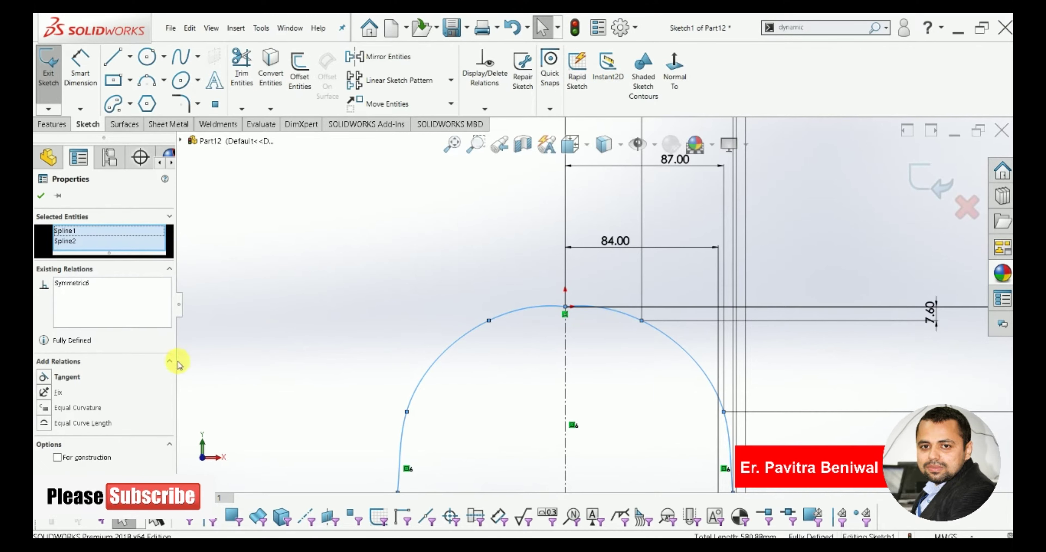
{"action": "left_click", "coordinate": [44, 377]}
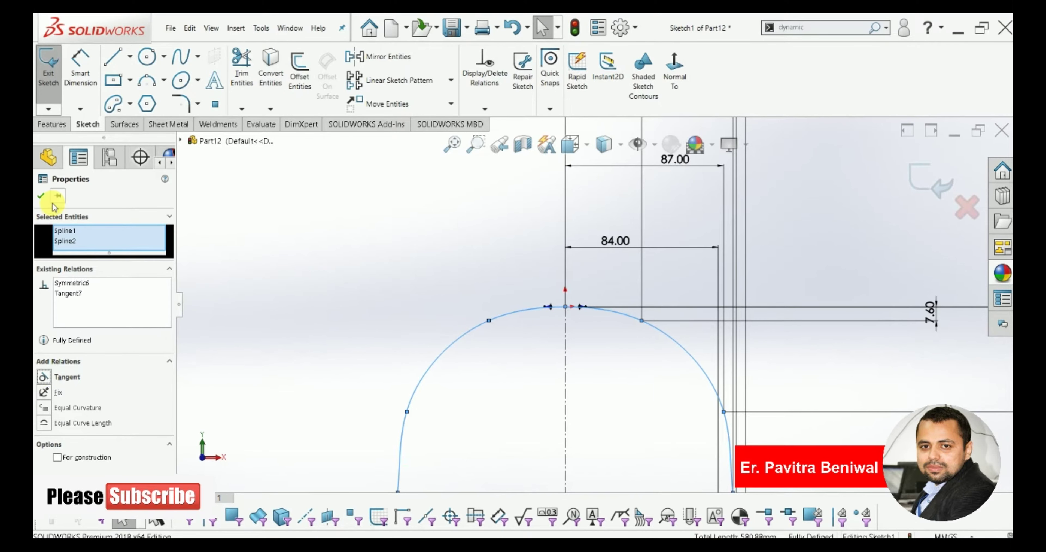
{"action": "left_click", "coordinate": [43, 197]}
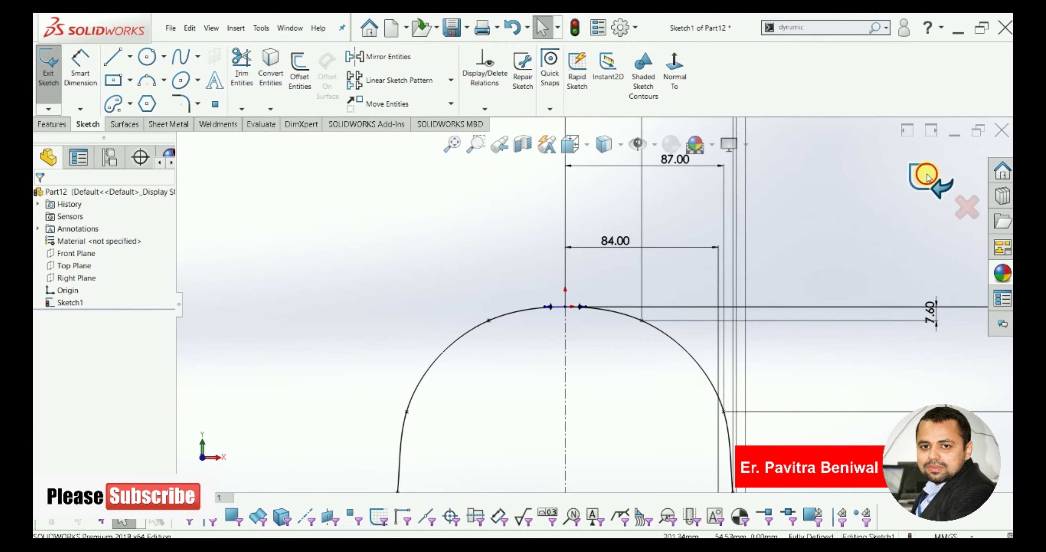
Step: Leave Sketch1 and start Sketch2 on the Right Plane, viewed Normal To
{"action": "scroll", "coordinate": [542, 260], "scroll_direction": "up", "scroll_amount": 5}
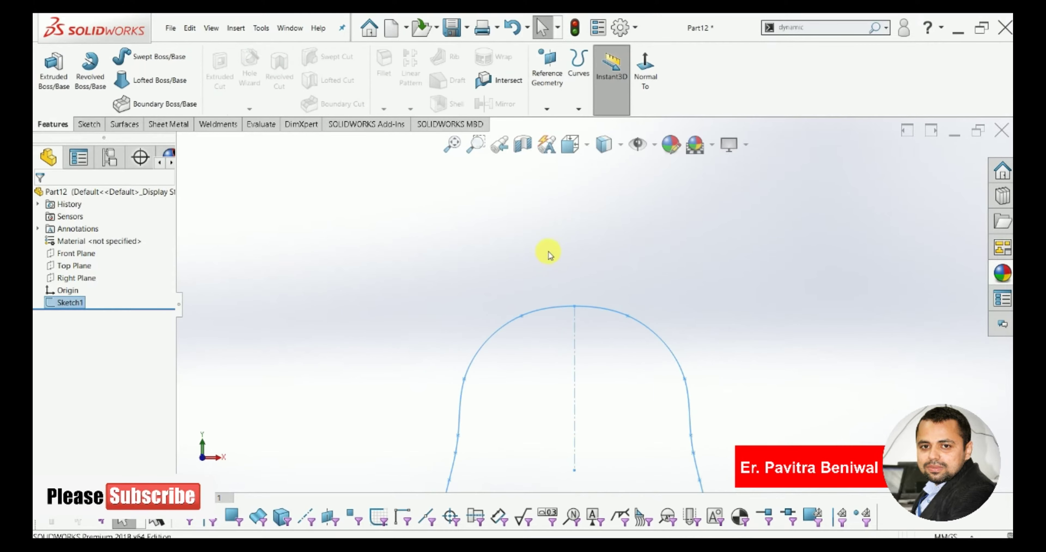
{"action": "middle_click_drag", "start_coordinate": [546, 250], "coordinate": [725, 343]}
{"action": "key", "text": "Escape"}
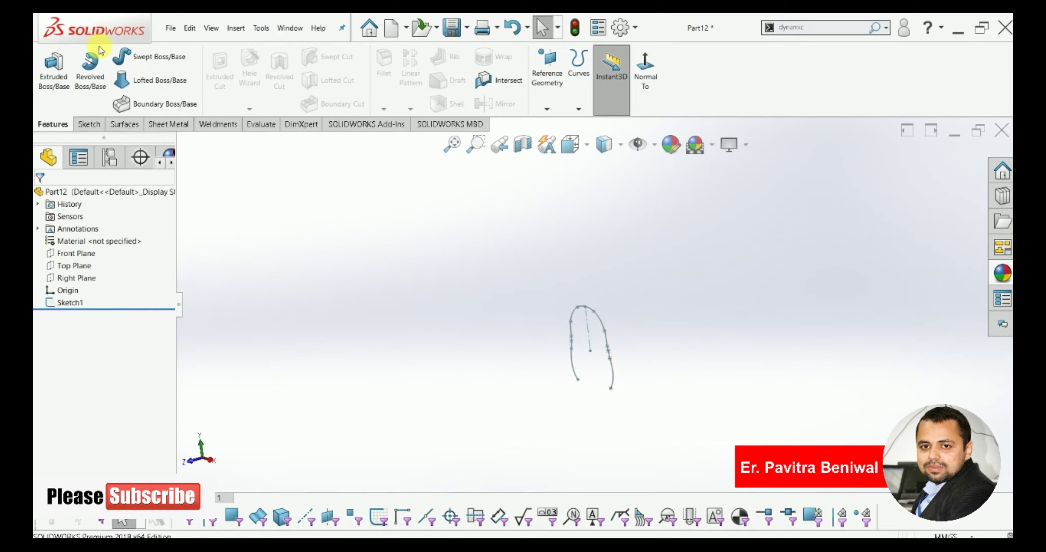
{"action": "left_click", "coordinate": [74, 278]}
{"action": "left_click", "coordinate": [81, 259]}
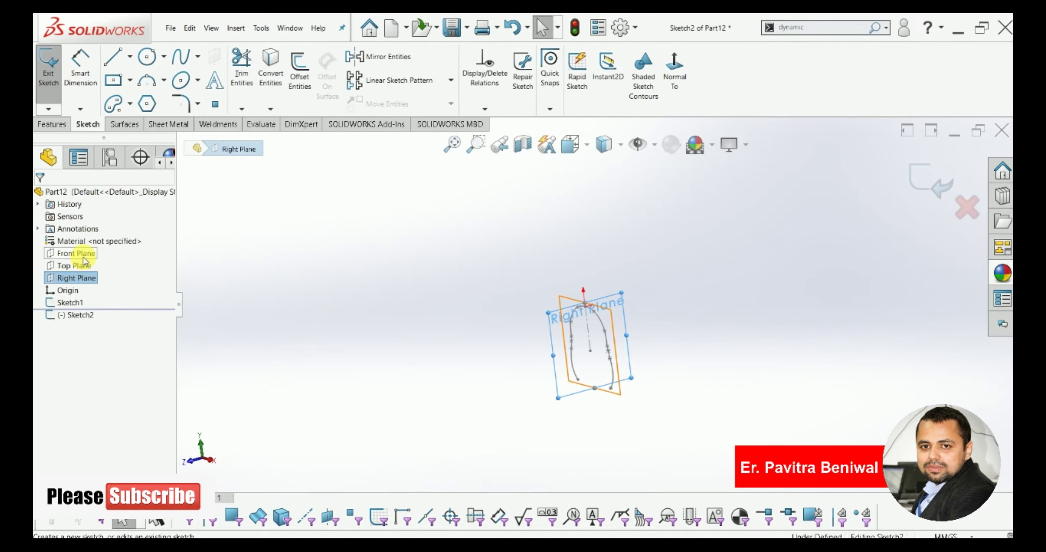
{"action": "left_click", "coordinate": [673, 69]}
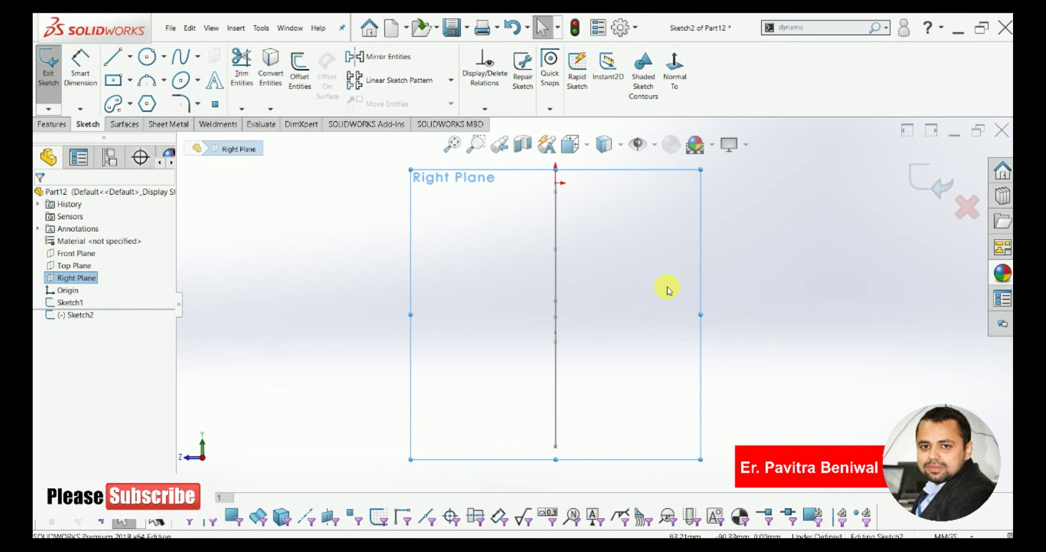
Step: Place a point near the top and dimension it 94 mm horizontally from the origin
{"action": "left_click", "coordinate": [215, 103]}
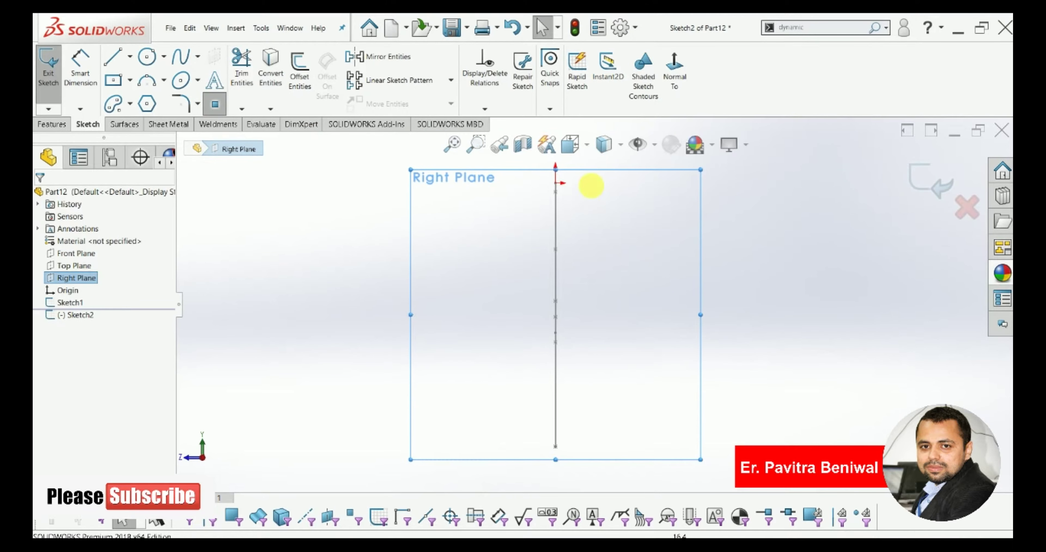
{"action": "left_click", "coordinate": [612, 214]}
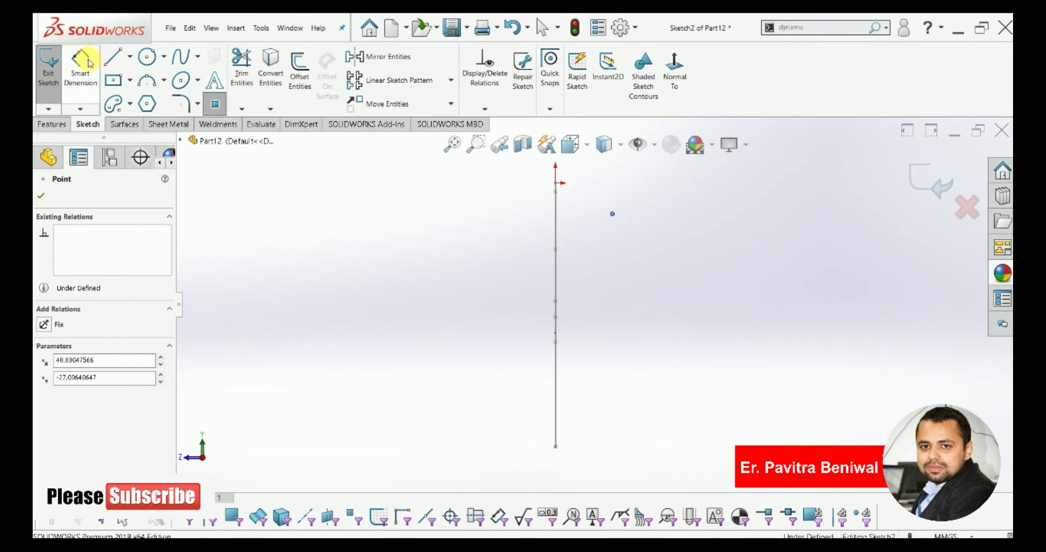
{"action": "left_click", "coordinate": [80, 61]}
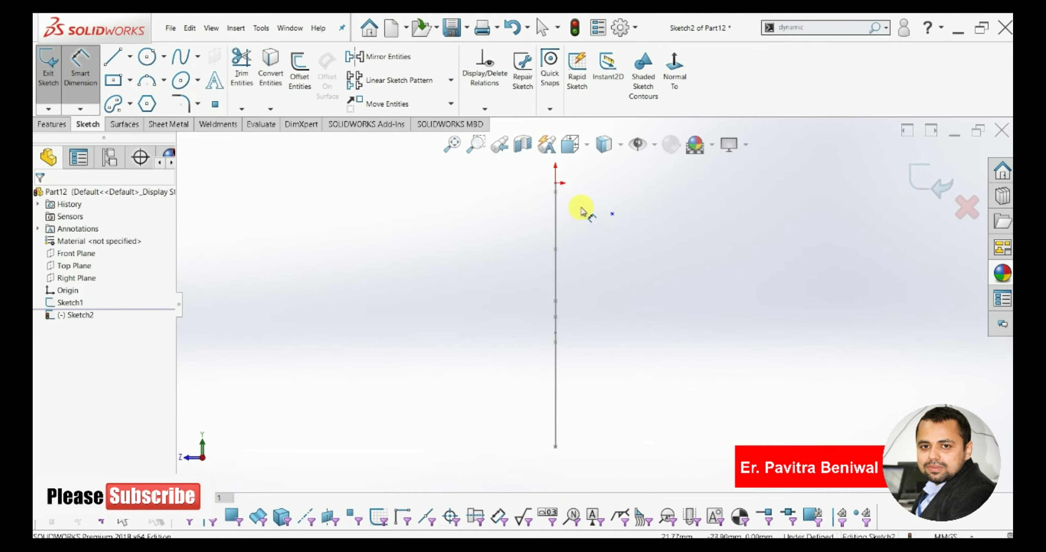
{"action": "left_click", "coordinate": [556, 183]}
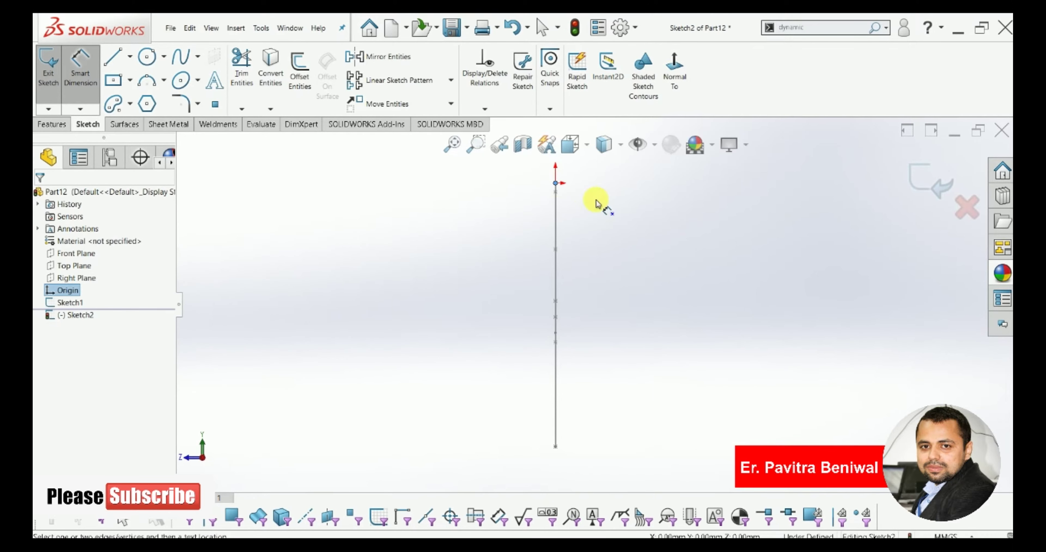
{"action": "left_click", "coordinate": [613, 216]}
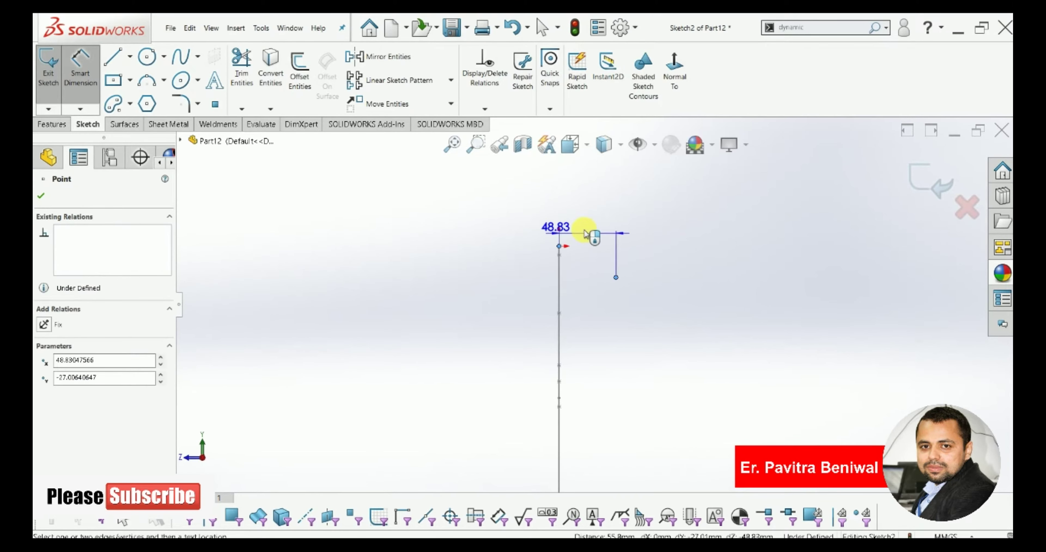
{"action": "left_click", "coordinate": [581, 211]}
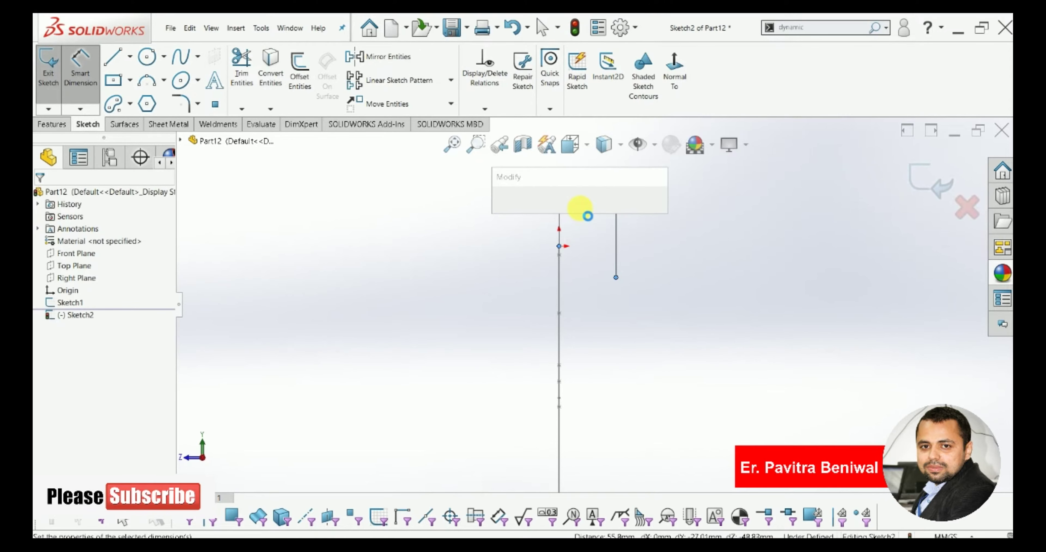
{"action": "type", "text": "94"}
{"action": "key", "text": "Return"}
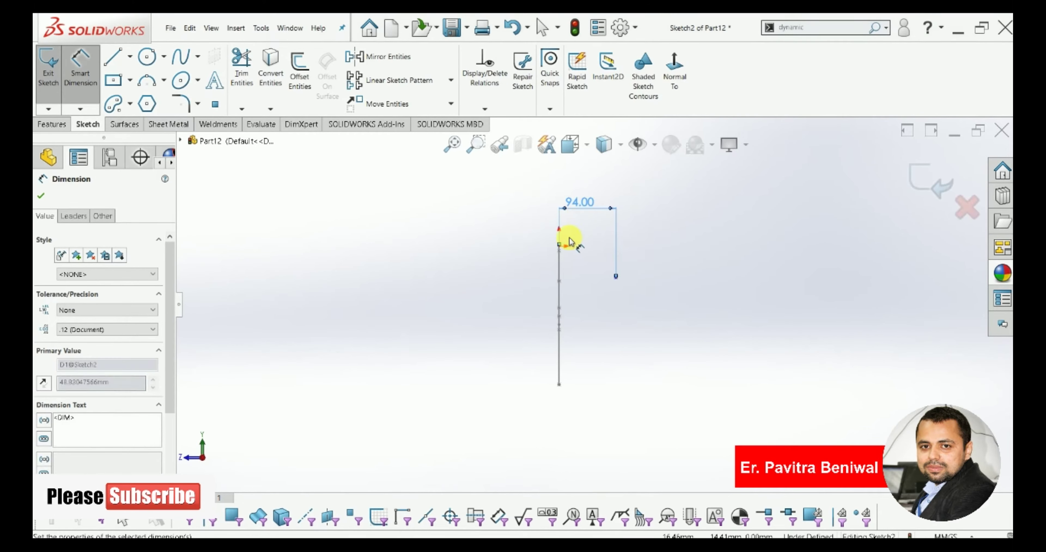
Step: Dimension the top point 27 mm vertically from the origin
{"action": "left_click", "coordinate": [497, 255]}
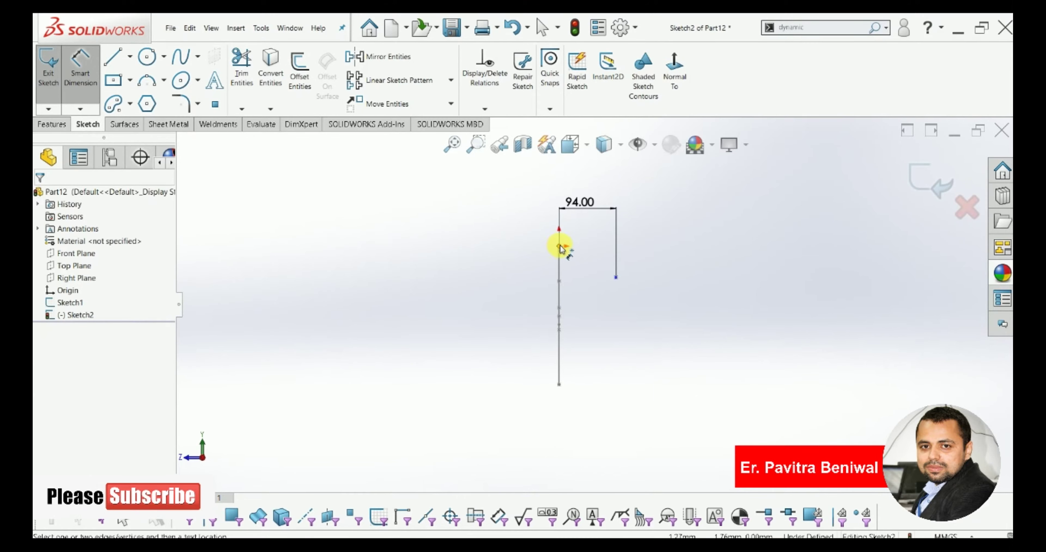
{"action": "left_click", "coordinate": [616, 278]}
{"action": "left_click", "coordinate": [689, 245]}
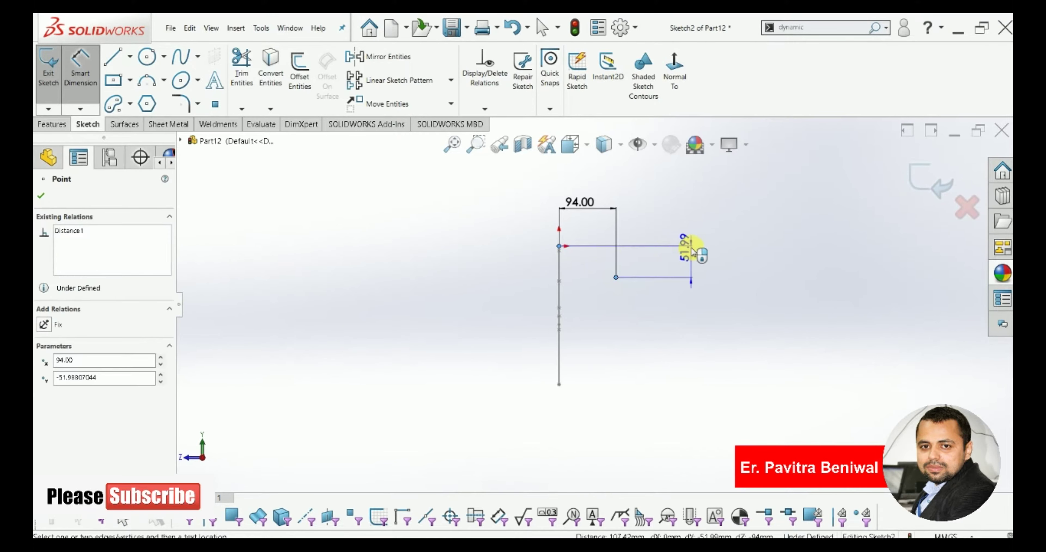
{"action": "left_click", "coordinate": [691, 246]}
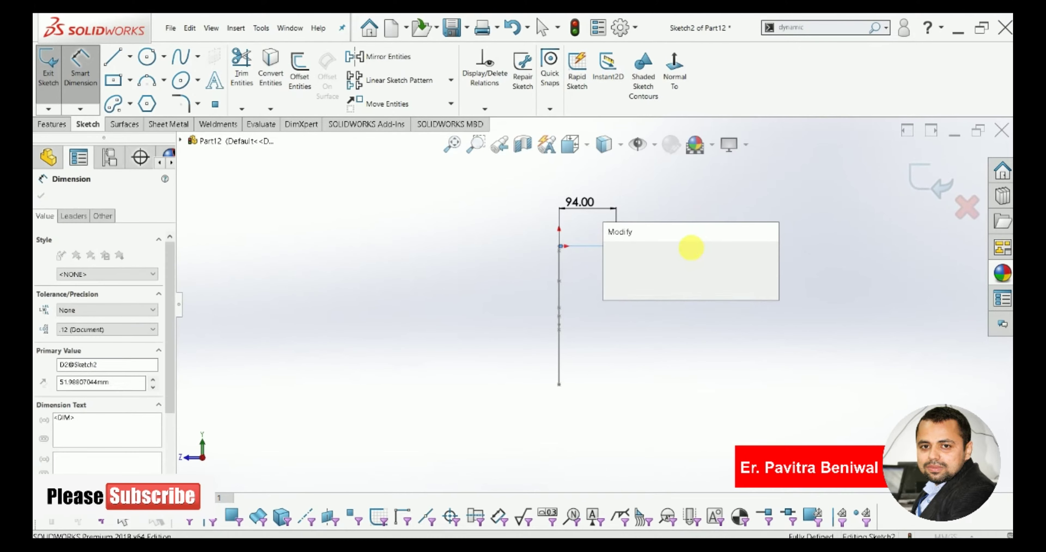
{"action": "type", "text": "27"}
{"action": "key", "text": "Return"}
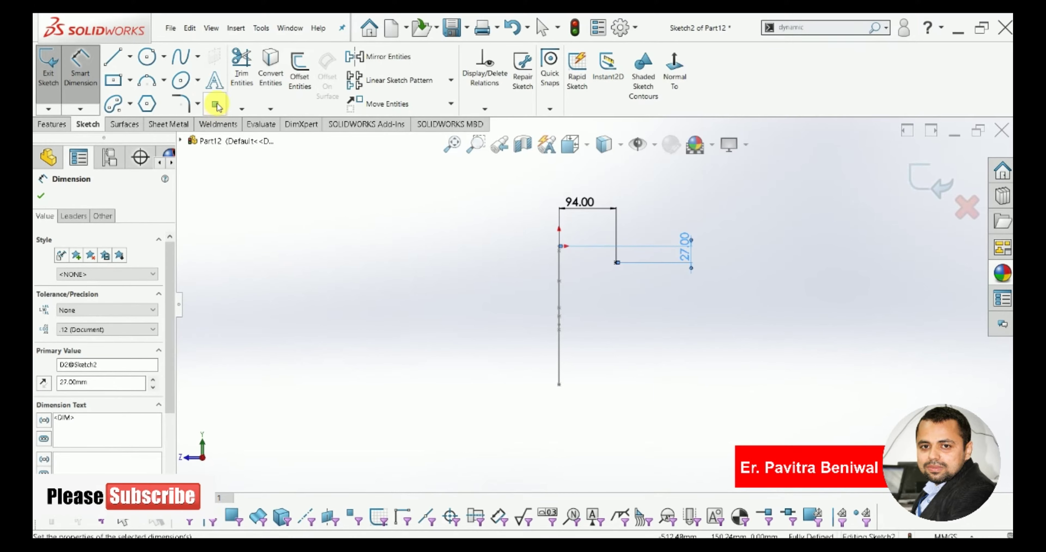
{"action": "key", "text": "Escape"}
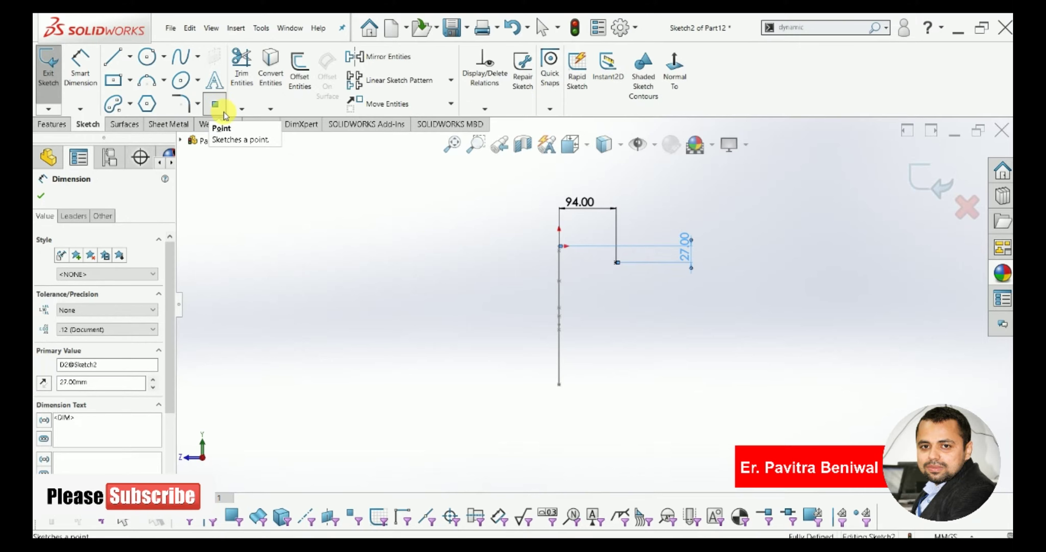
Step: Place a second, lower point and dimension it 84 mm horizontally from the origin
{"action": "left_click", "coordinate": [223, 114]}
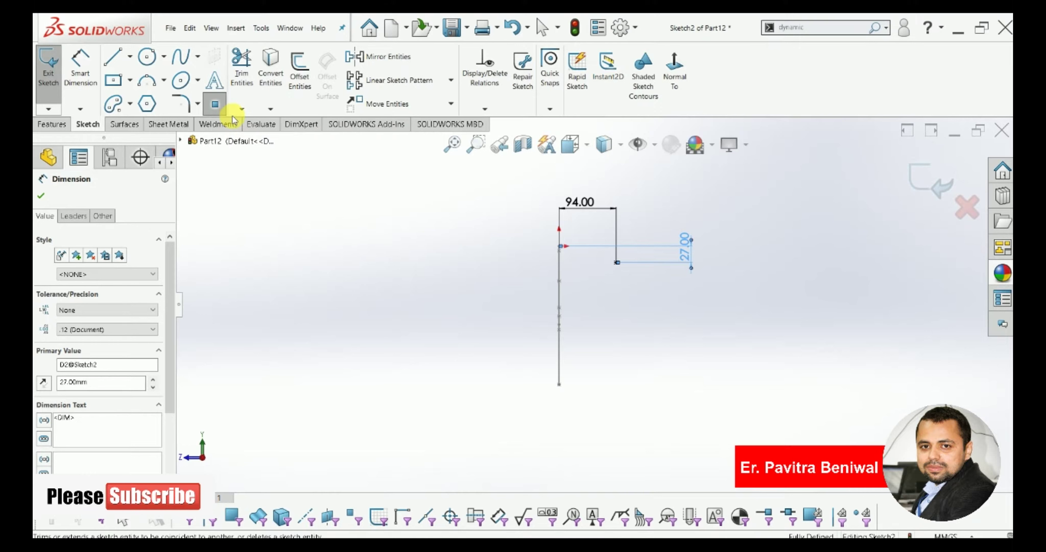
{"action": "left_click", "coordinate": [609, 364]}
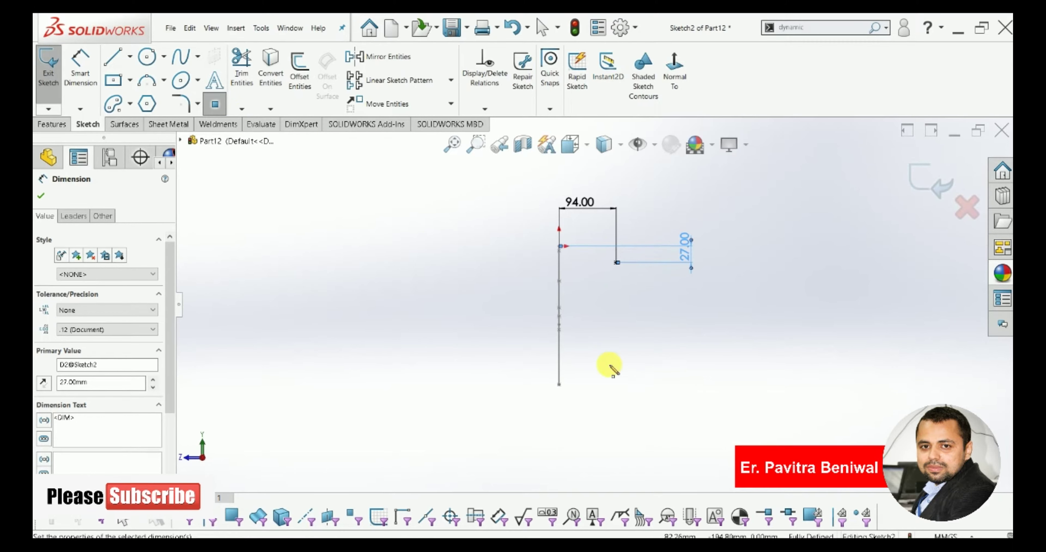
{"action": "left_click", "coordinate": [81, 76]}
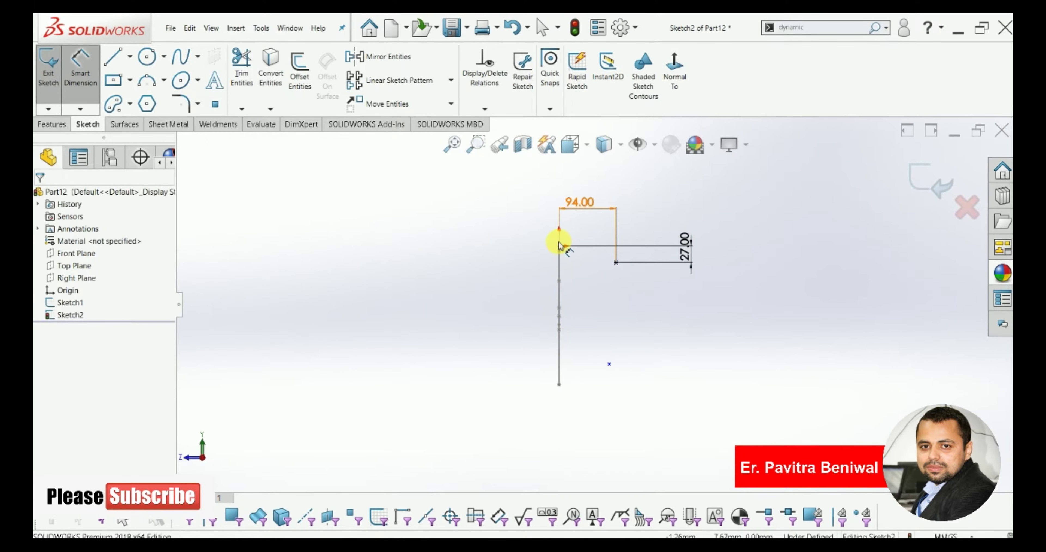
{"action": "left_click", "coordinate": [559, 247]}
{"action": "left_click", "coordinate": [609, 364]}
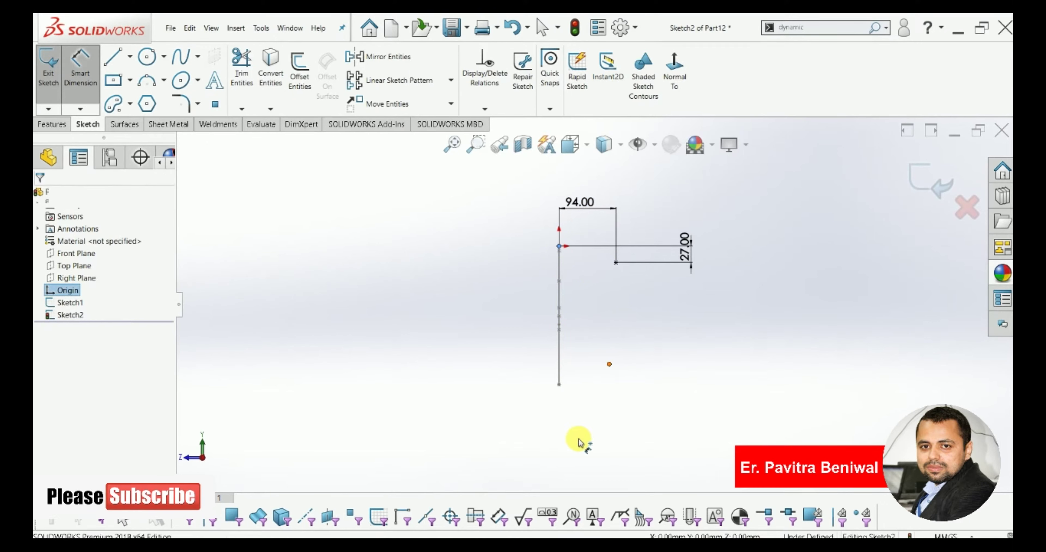
{"action": "left_click", "coordinate": [583, 457]}
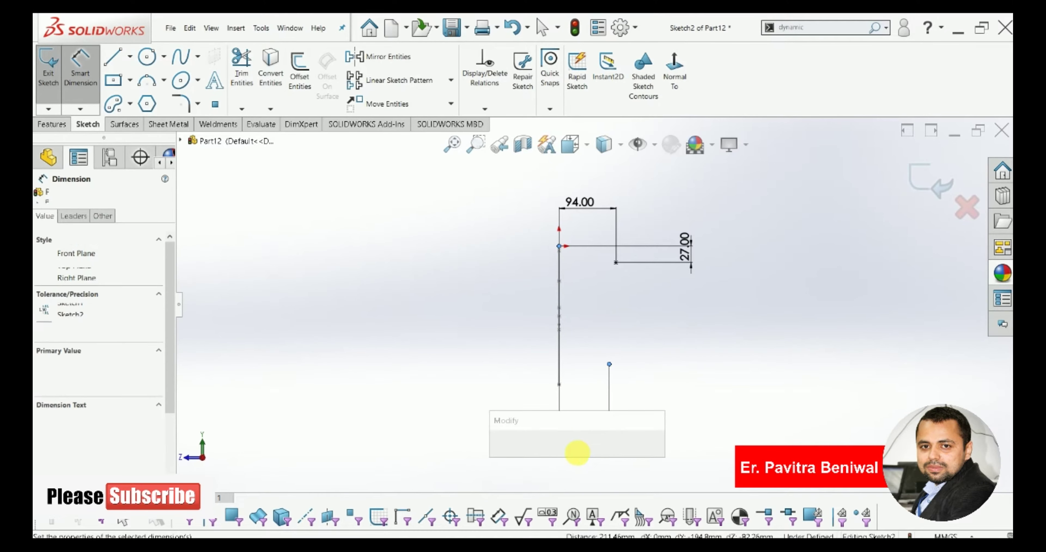
{"action": "type", "text": "84"}
{"action": "key", "text": "Return"}
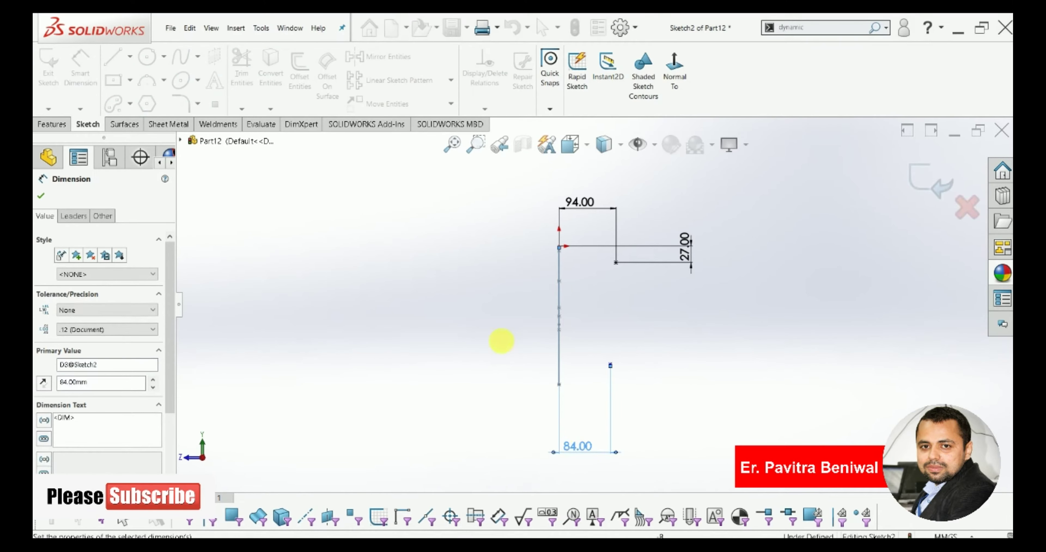
Step: Dimension the lower point 228 mm vertically from the origin
{"action": "left_click", "coordinate": [560, 245]}
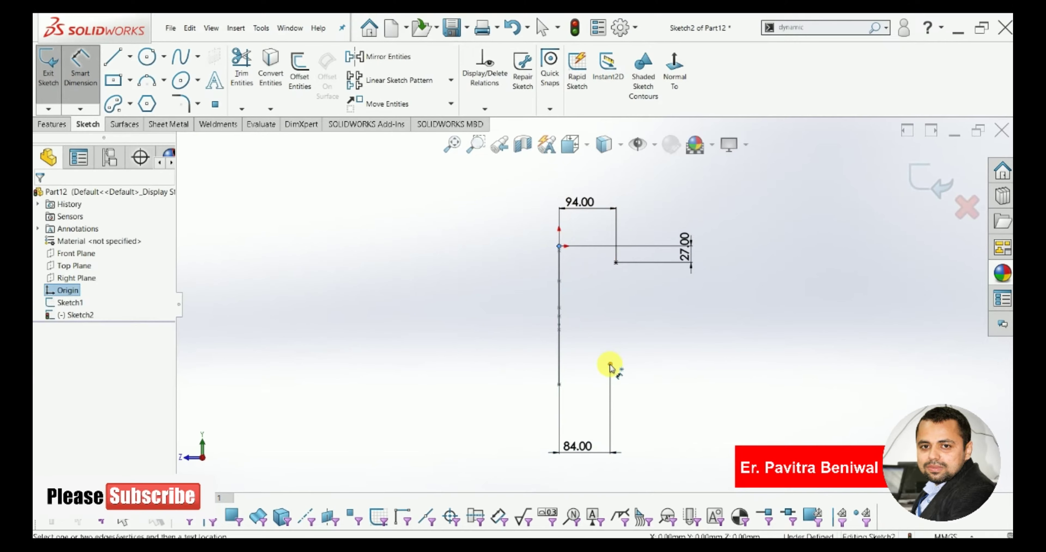
{"action": "left_click", "coordinate": [768, 300]}
{"action": "left_click", "coordinate": [774, 315]}
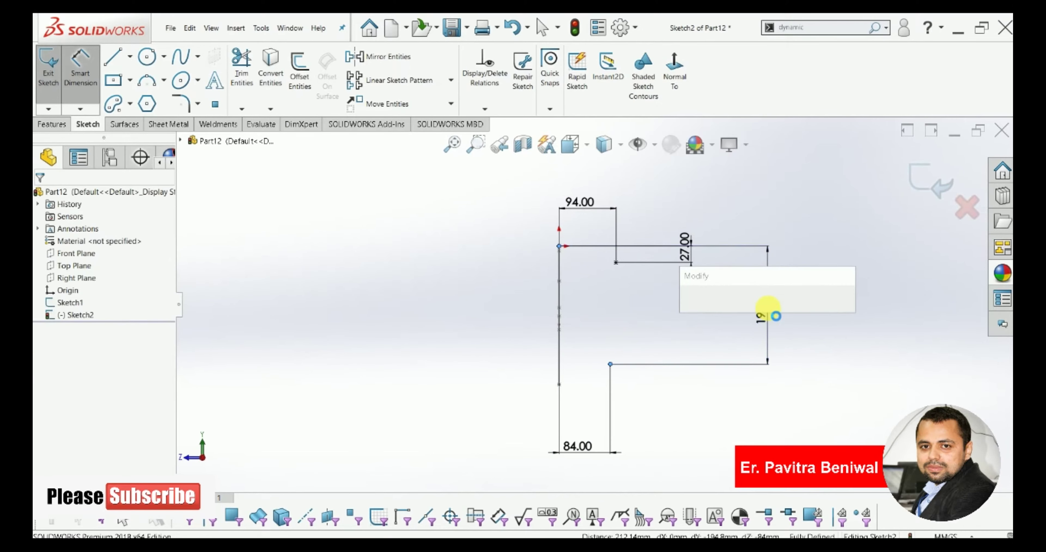
{"action": "type", "text": "="}
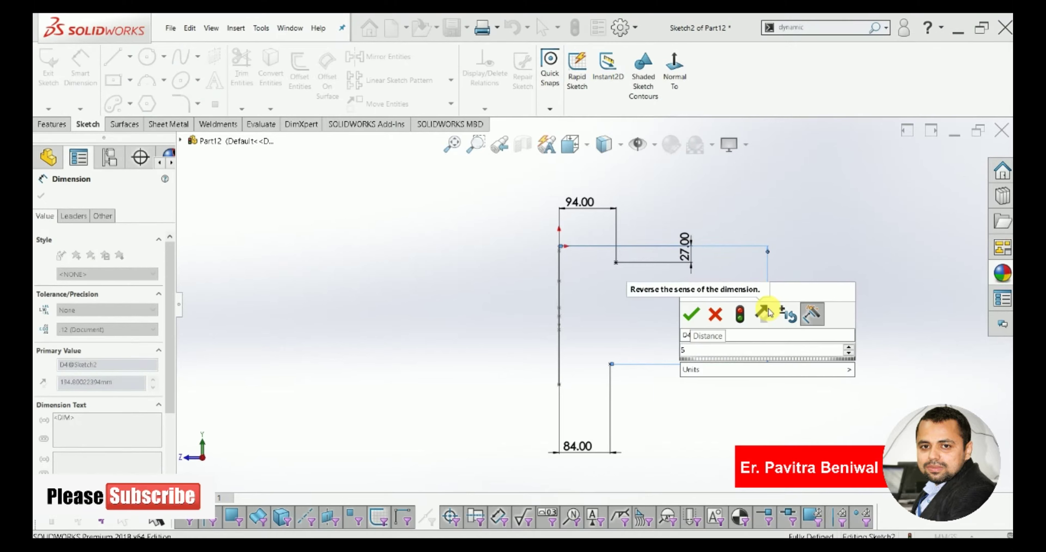
{"action": "type", "text": "228"}
{"action": "key", "text": "Return"}
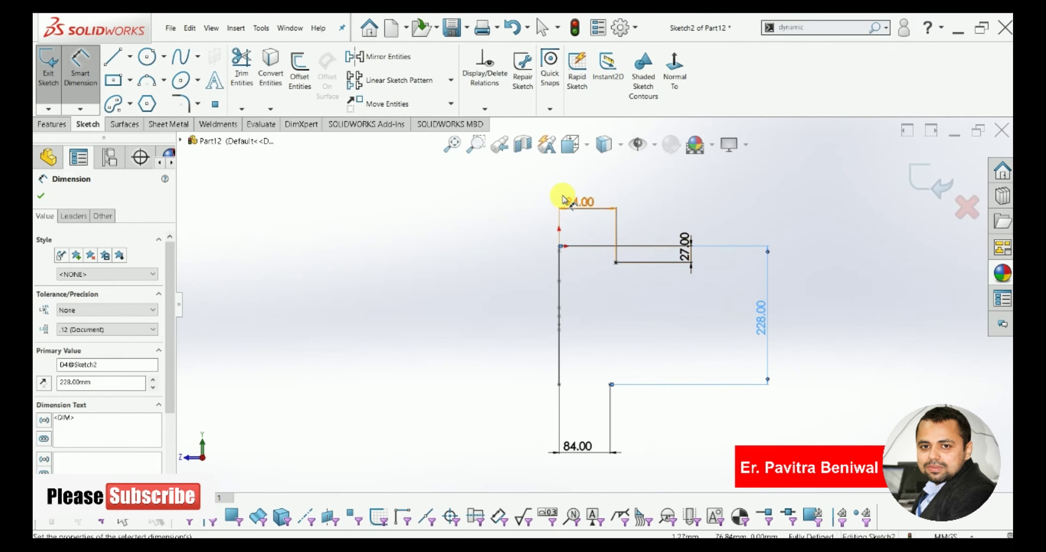
Step: Draw a spline from the top point through the 27.00 line end to the bottom corner
{"action": "left_click", "coordinate": [183, 57]}
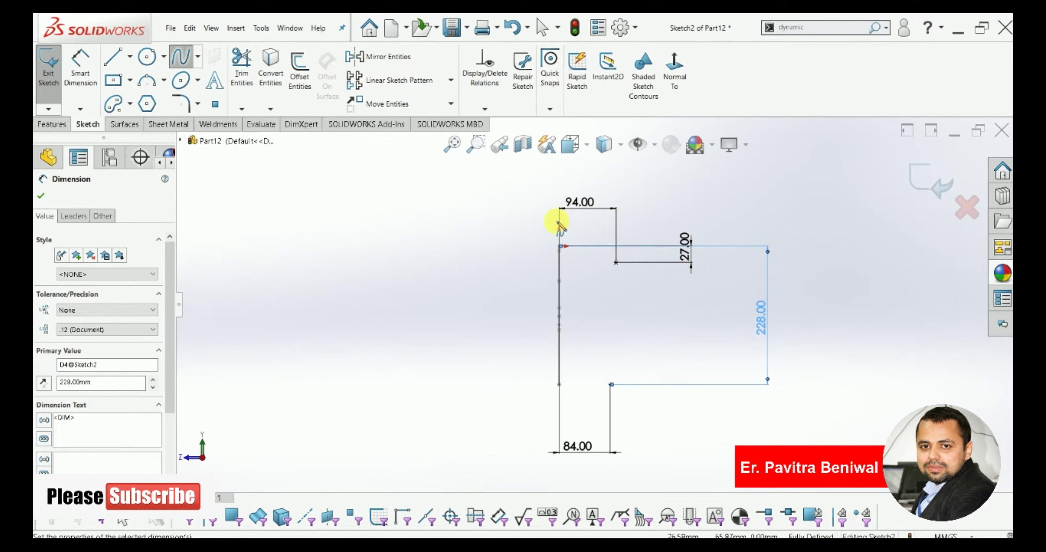
{"action": "left_click", "coordinate": [574, 258]}
{"action": "left_click", "coordinate": [616, 263]}
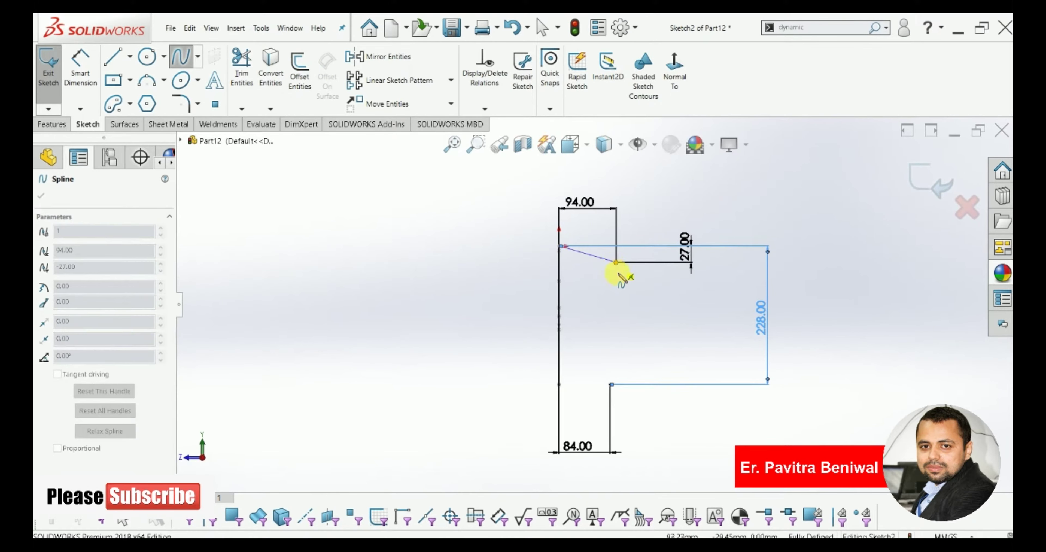
{"action": "left_click", "coordinate": [610, 384]}
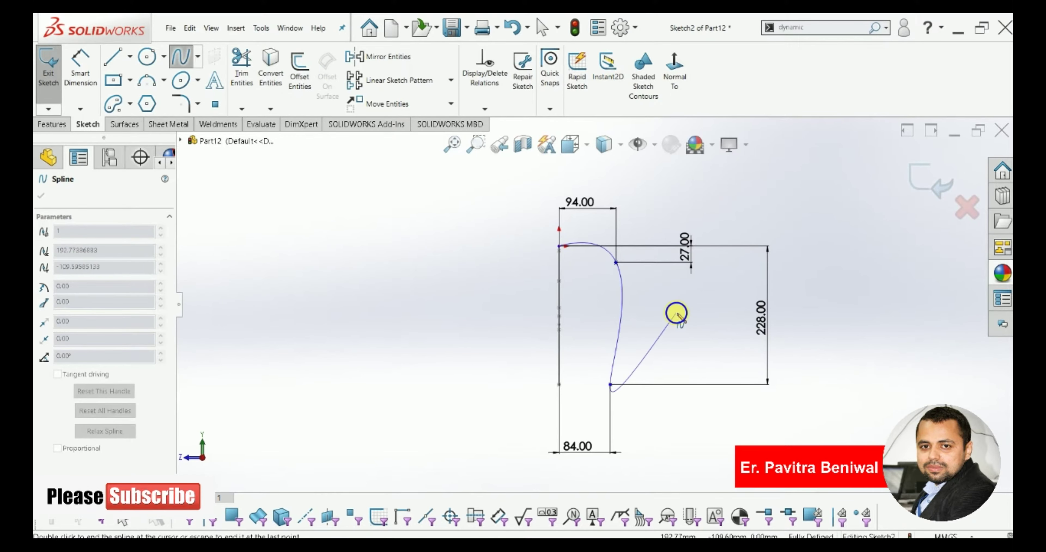
{"action": "right_click", "coordinate": [677, 311]}
{"action": "left_click", "coordinate": [703, 326]}
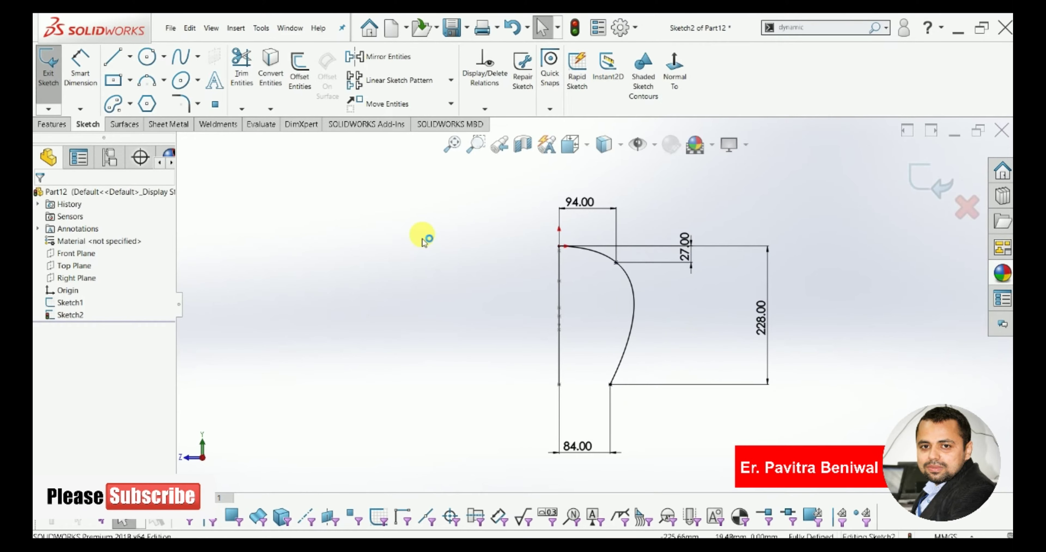
Step: Add a vertical centerline running up from the spline's top endpoint
{"action": "left_click", "coordinate": [130, 57]}
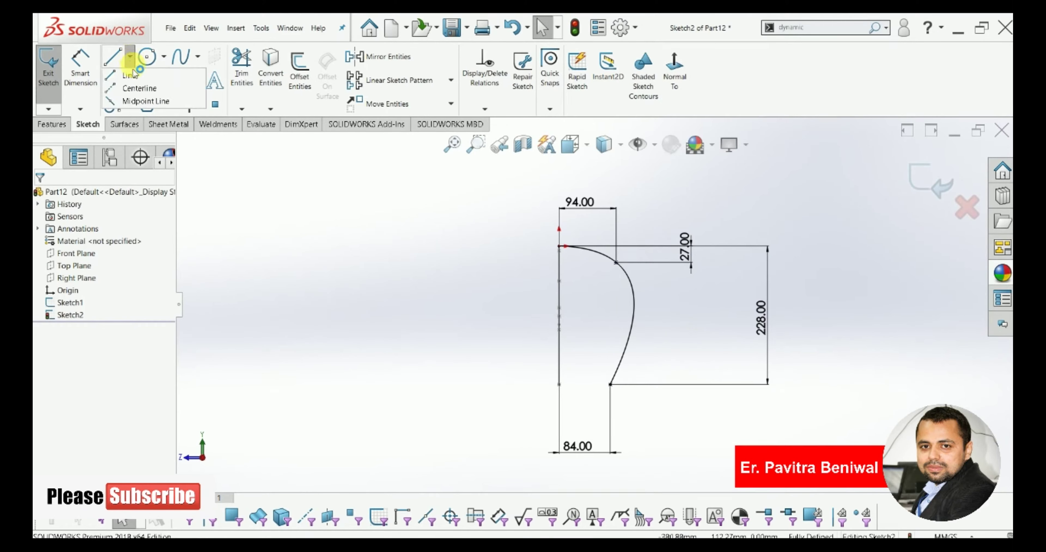
{"action": "left_click", "coordinate": [139, 88]}
{"action": "left_click", "coordinate": [560, 246]}
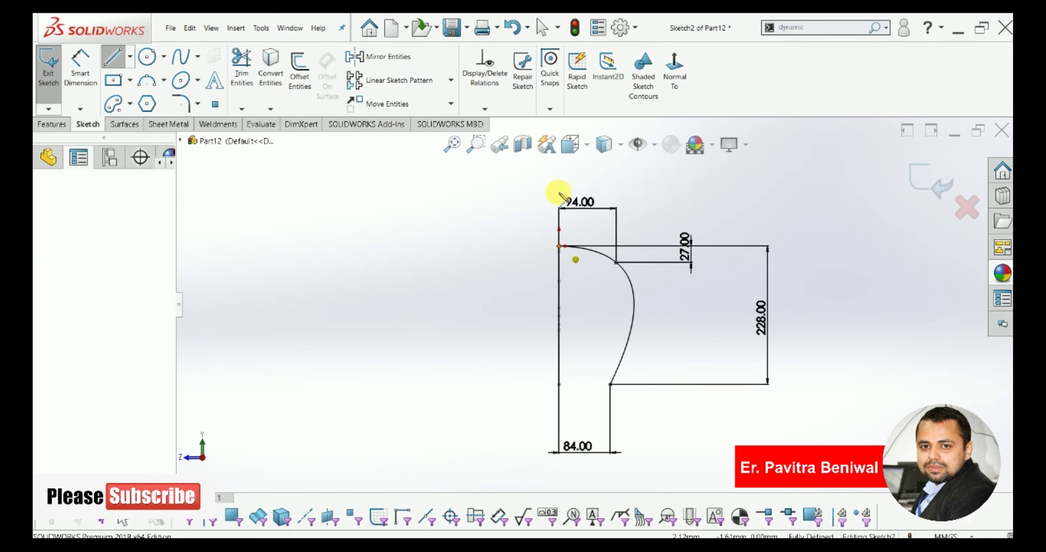
{"action": "left_click", "coordinate": [559, 169]}
{"action": "right_click", "coordinate": [491, 197]}
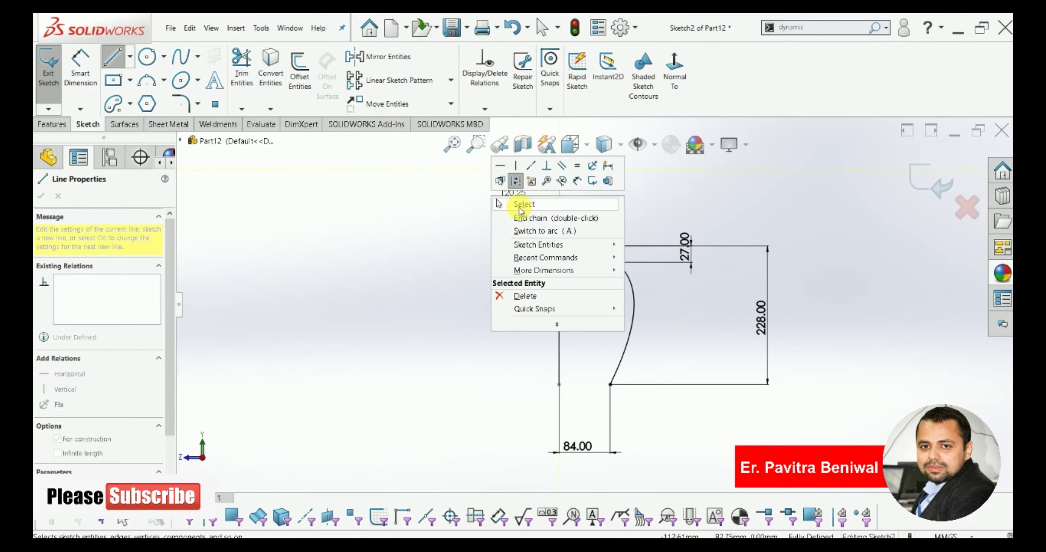
{"action": "left_click", "coordinate": [519, 206]}
Step: Mirror the spline about the vertical centerline
{"action": "left_click", "coordinate": [393, 68]}
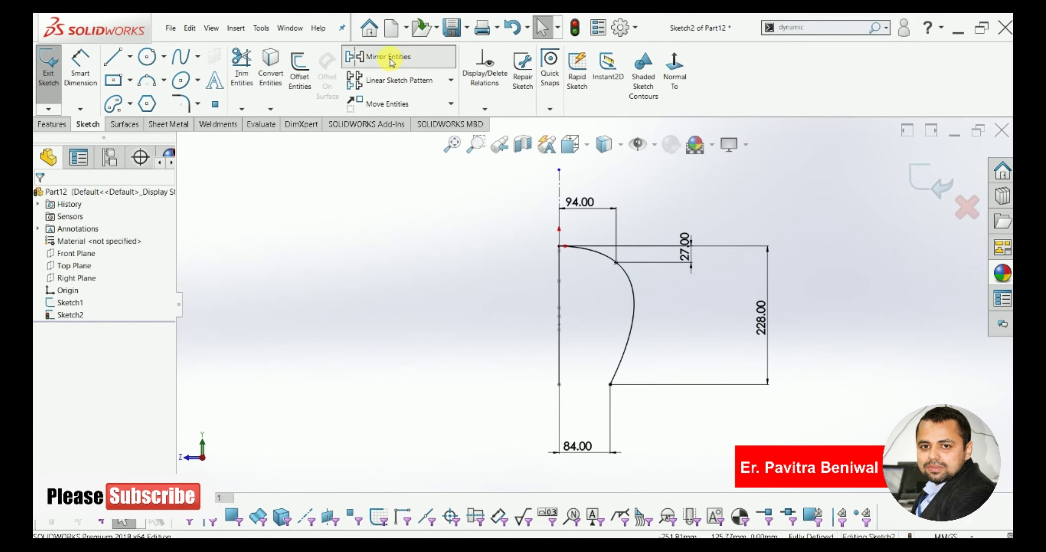
{"action": "left_click", "coordinate": [634, 299]}
{"action": "left_click", "coordinate": [107, 347]}
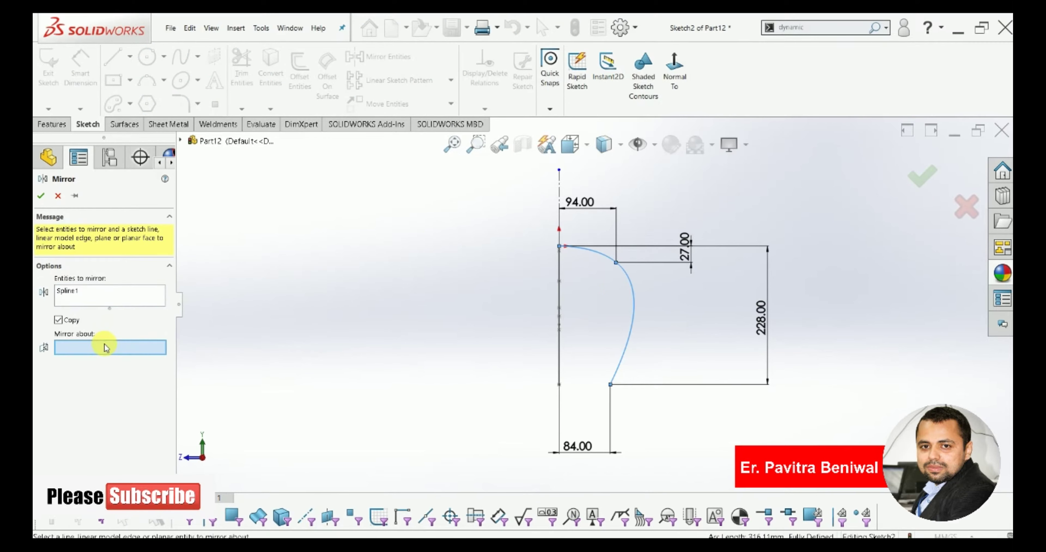
{"action": "left_click", "coordinate": [559, 186]}
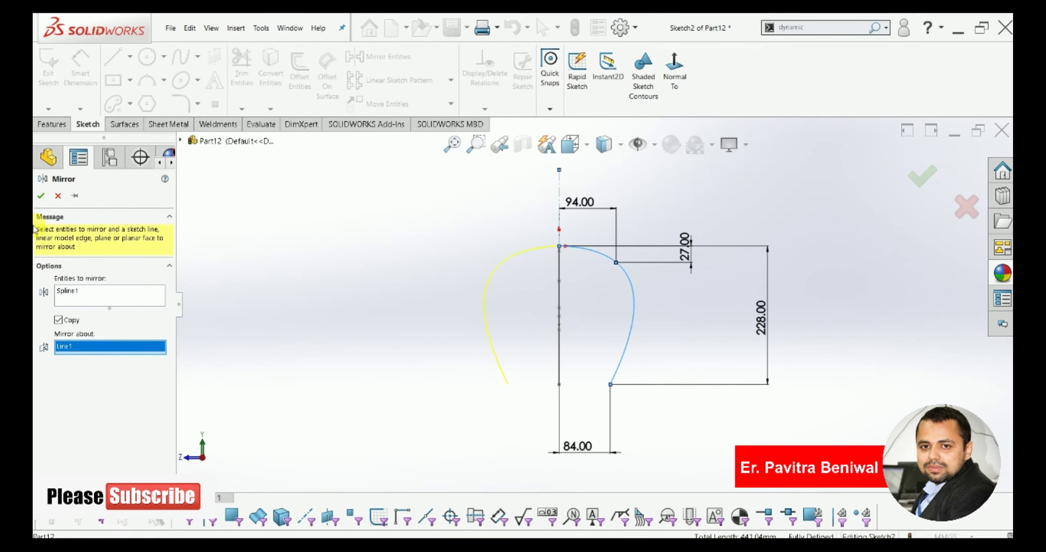
{"action": "left_click", "coordinate": [42, 197]}
{"action": "scroll", "coordinate": [580, 276], "scroll_direction": "up", "scroll_amount": 2}
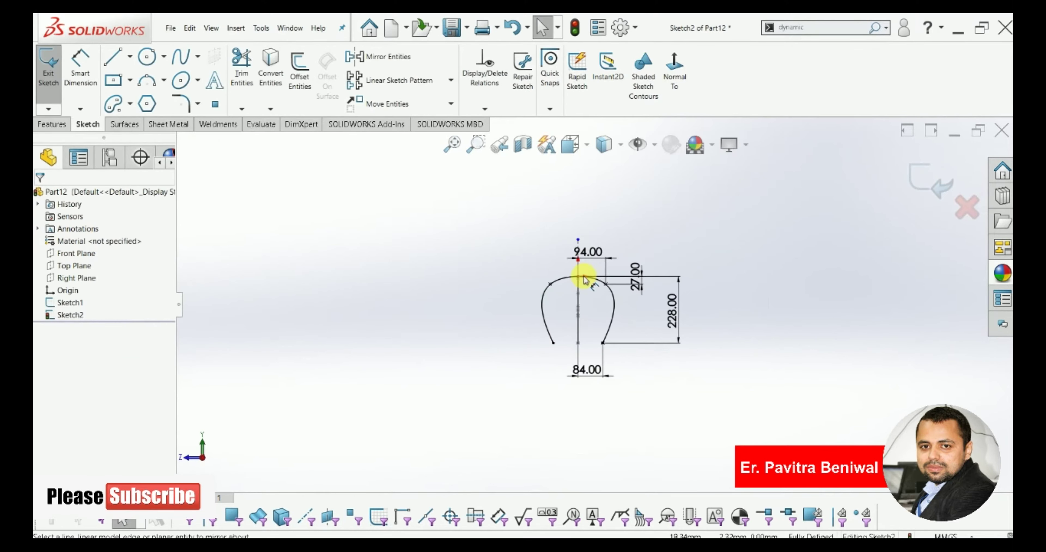
{"action": "scroll", "coordinate": [583, 285], "scroll_direction": "down", "scroll_amount": 5}
Step: Make the two spline halves tangent at the top and exit Sketch2
{"action": "right_click", "coordinate": [600, 204]}
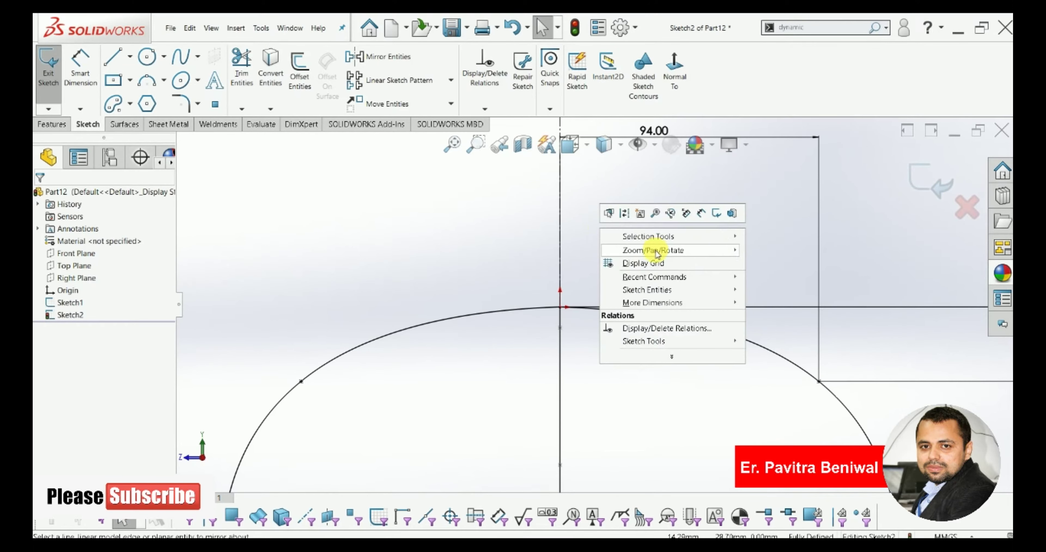
{"action": "left_click", "coordinate": [220, 207]}
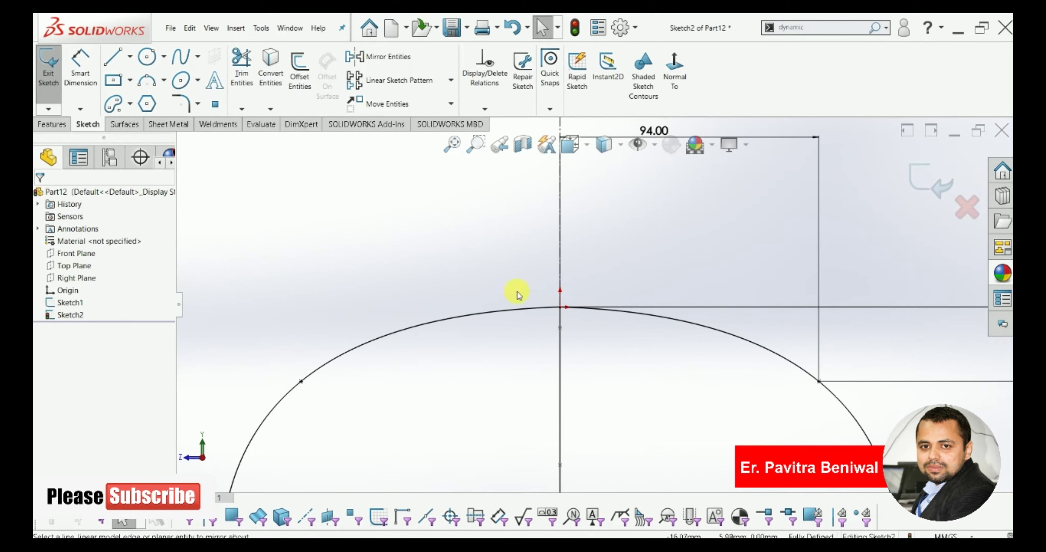
{"action": "left_click", "coordinate": [524, 312]}
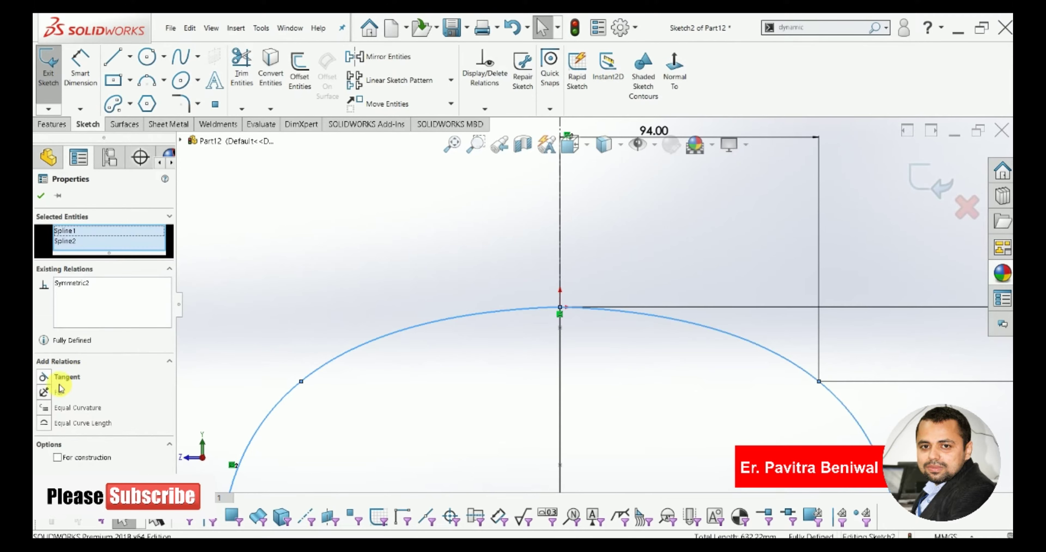
{"action": "left_click", "coordinate": [43, 377]}
{"action": "left_click", "coordinate": [40, 198]}
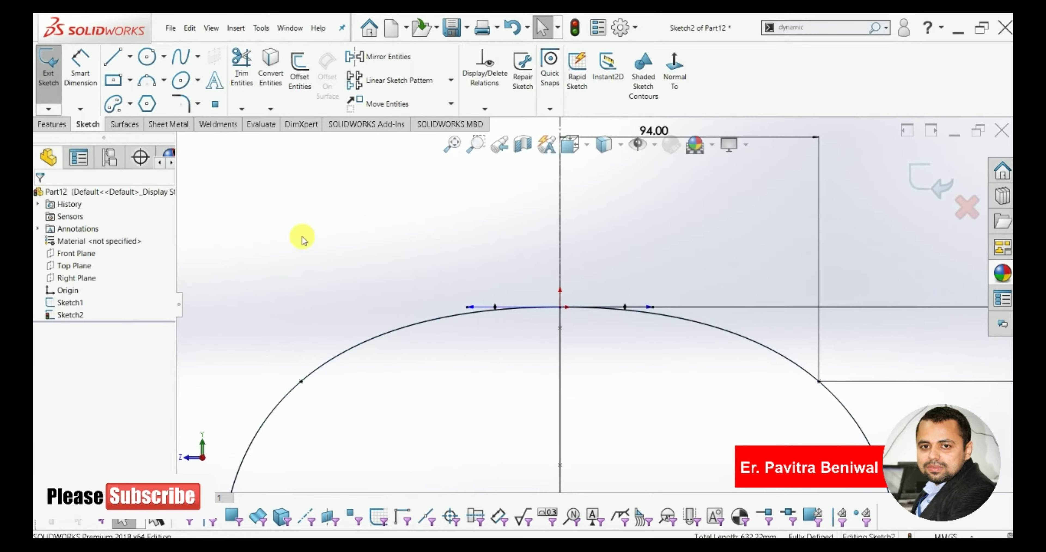
{"action": "left_click", "coordinate": [912, 193]}
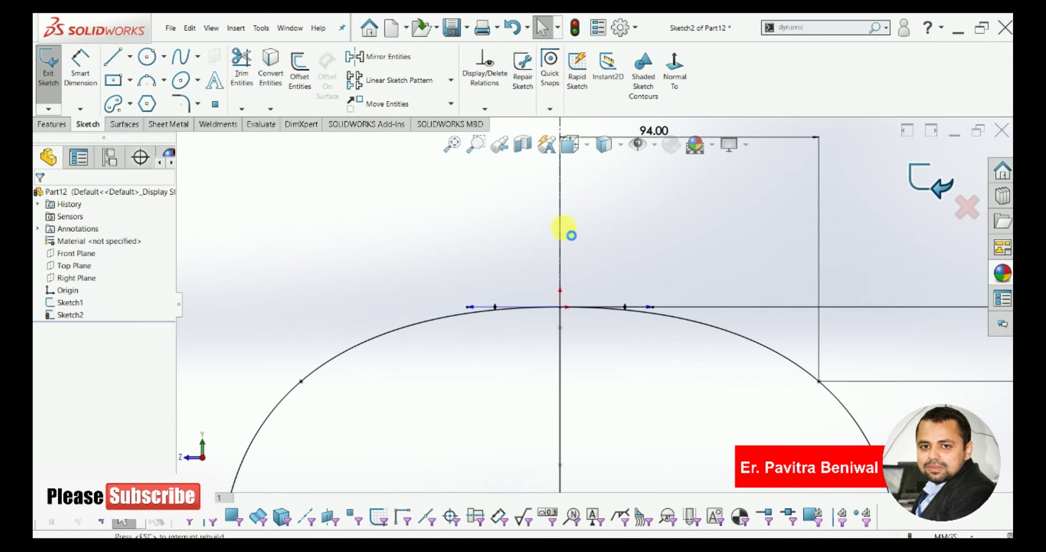
Step: Create Plane1 offset 228 mm from the Top Plane, flipped downward to the arches' bottom ends
{"action": "scroll", "coordinate": [568, 255], "scroll_direction": "up", "scroll_amount": 3}
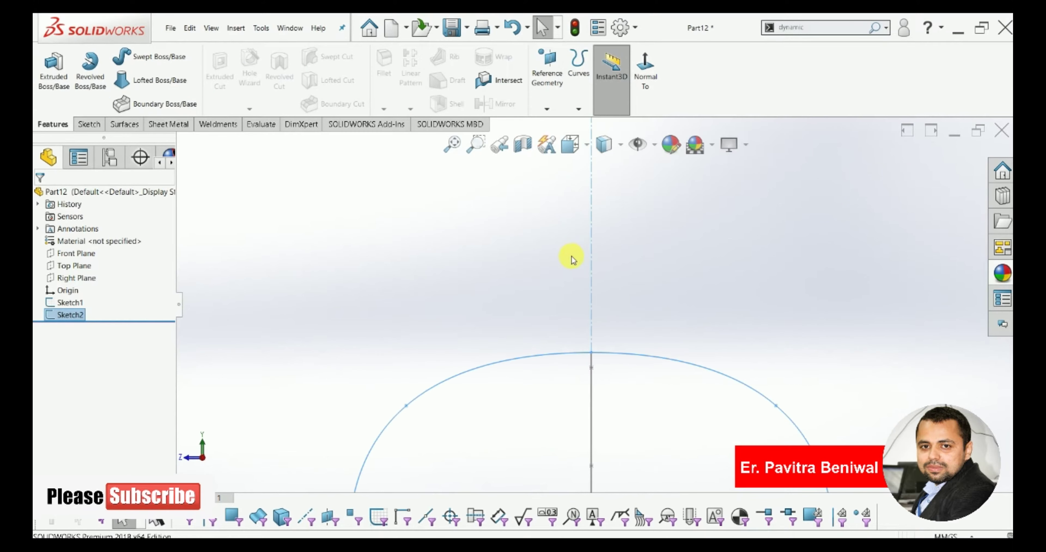
{"action": "scroll", "coordinate": [611, 324], "scroll_direction": "up", "scroll_amount": 1}
{"action": "scroll", "coordinate": [619, 347], "scroll_direction": "down", "scroll_amount": 2}
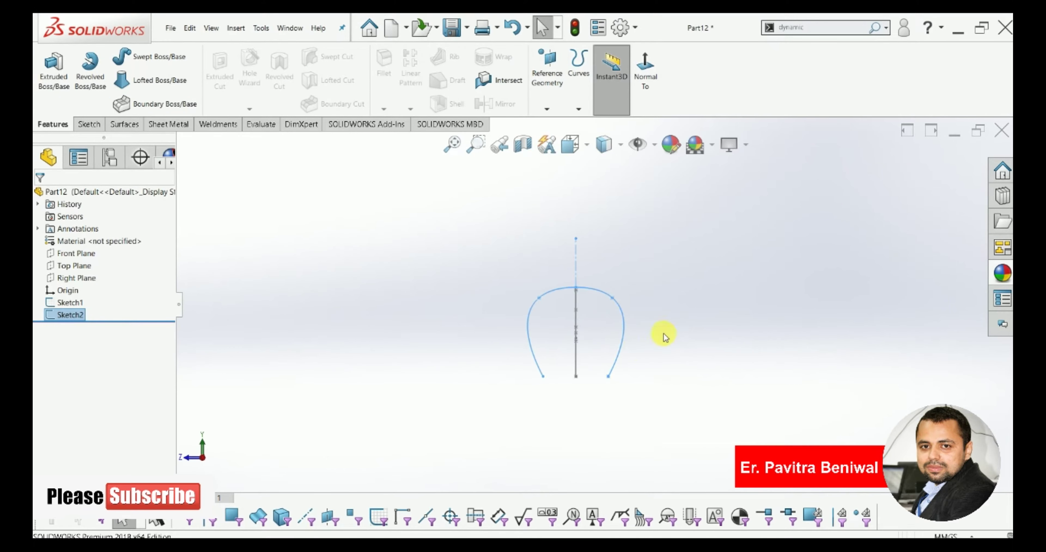
{"action": "mouse_move", "coordinate": [663, 333]}
{"action": "middle_mouse_down"}
{"action": "mouse_move", "coordinate": [635, 330]}
{"action": "mouse_move", "coordinate": [658, 347]}
{"action": "middle_mouse_up"}
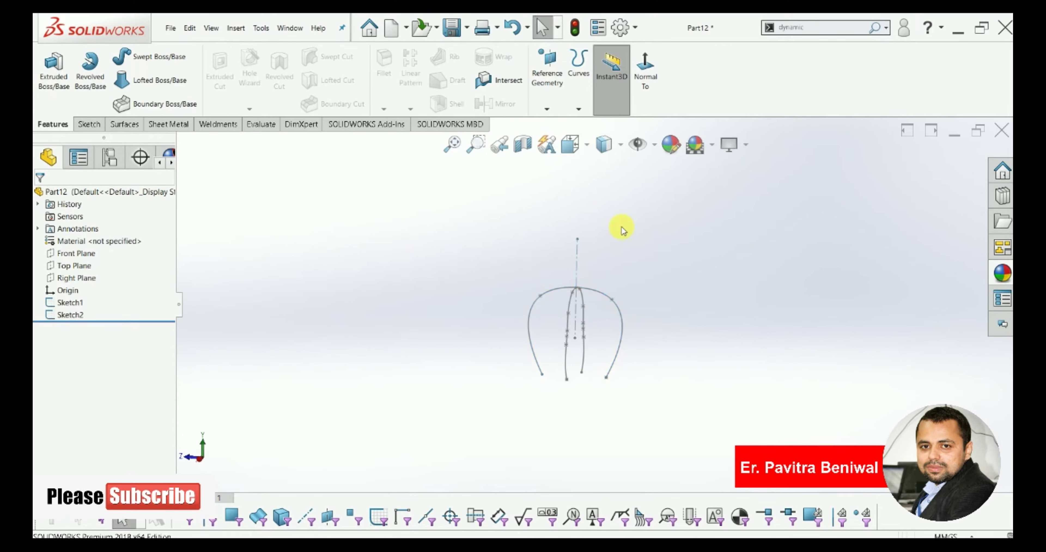
{"action": "left_click", "coordinate": [546, 110]}
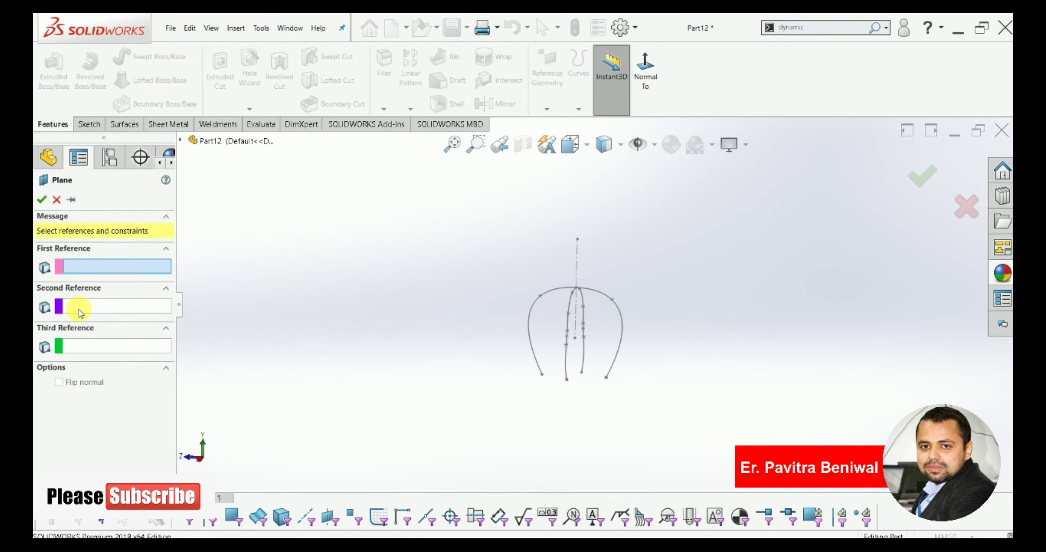
{"action": "left_click", "coordinate": [181, 142]}
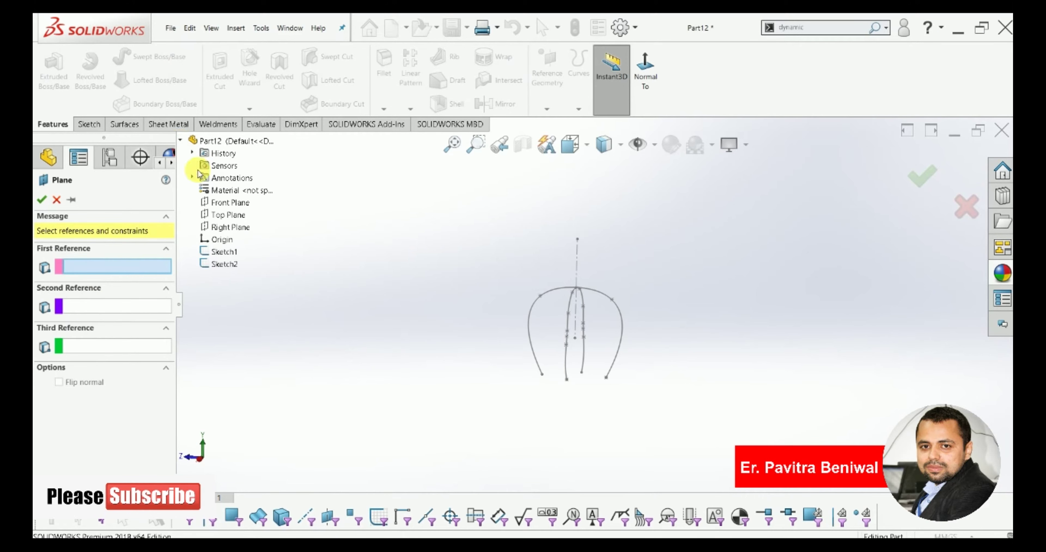
{"action": "left_click", "coordinate": [229, 215]}
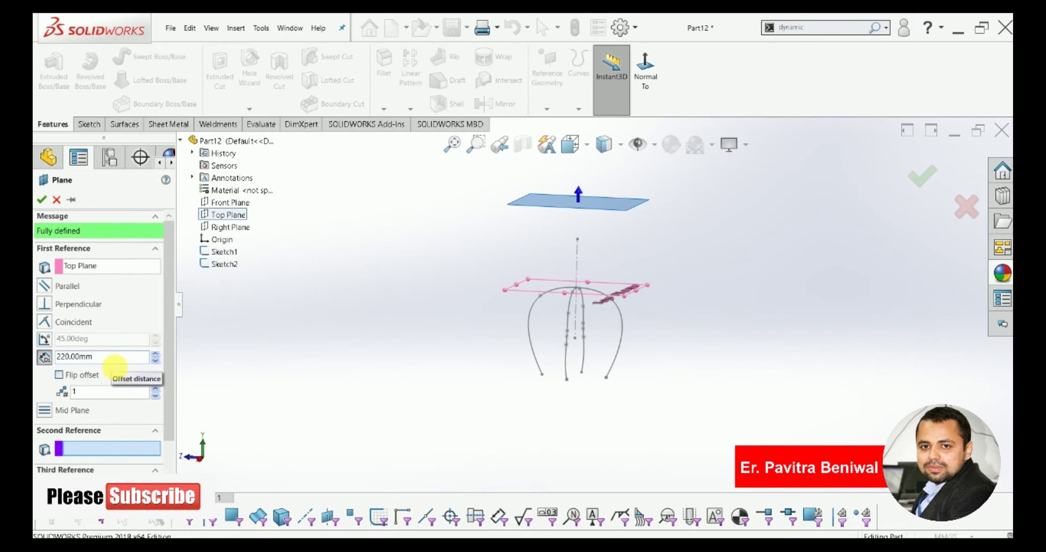
{"action": "left_click_drag", "start_coordinate": [98, 356], "coordinate": [42, 357]}
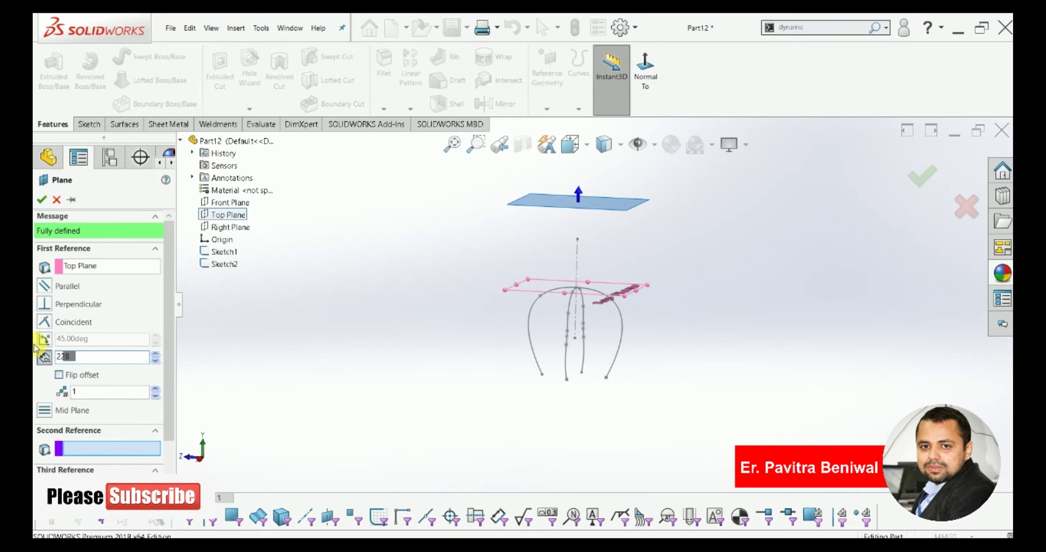
{"action": "left_click", "coordinate": [64, 376]}
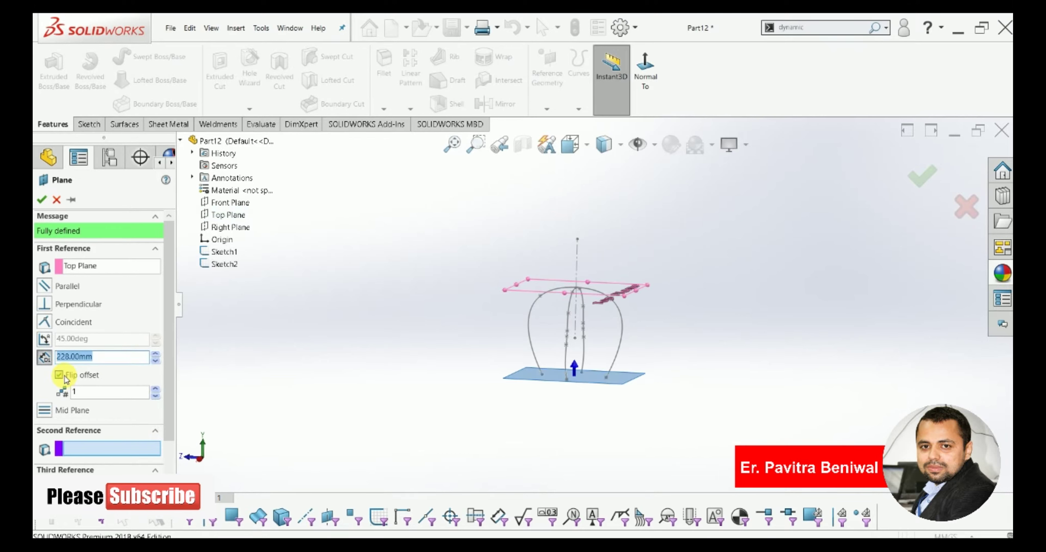
{"action": "left_click", "coordinate": [43, 200]}
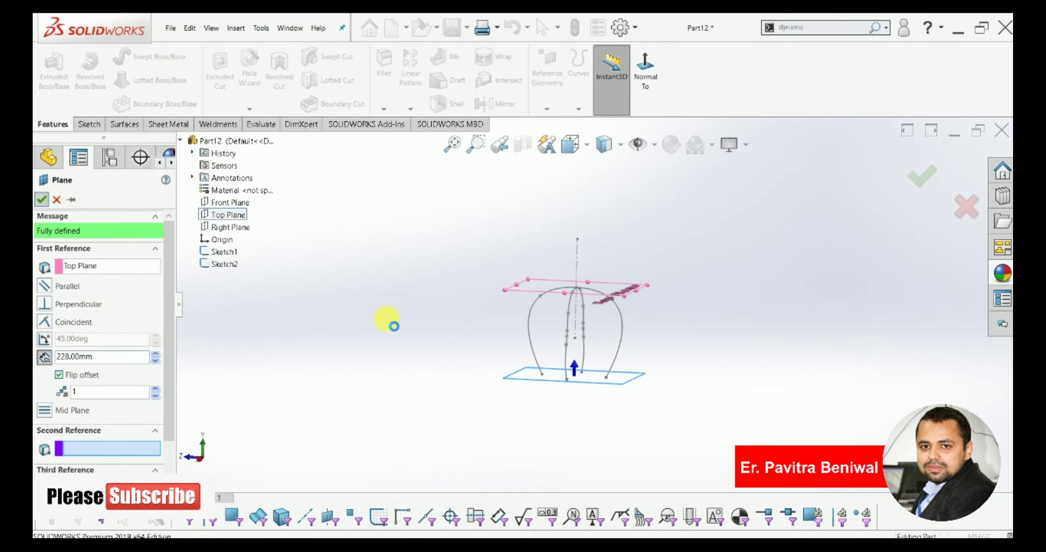
Step: Start a sketch on Plane1 and draw a circle centred on the origin
{"action": "middle_click_drag", "start_coordinate": [402, 271], "coordinate": [400, 276]}
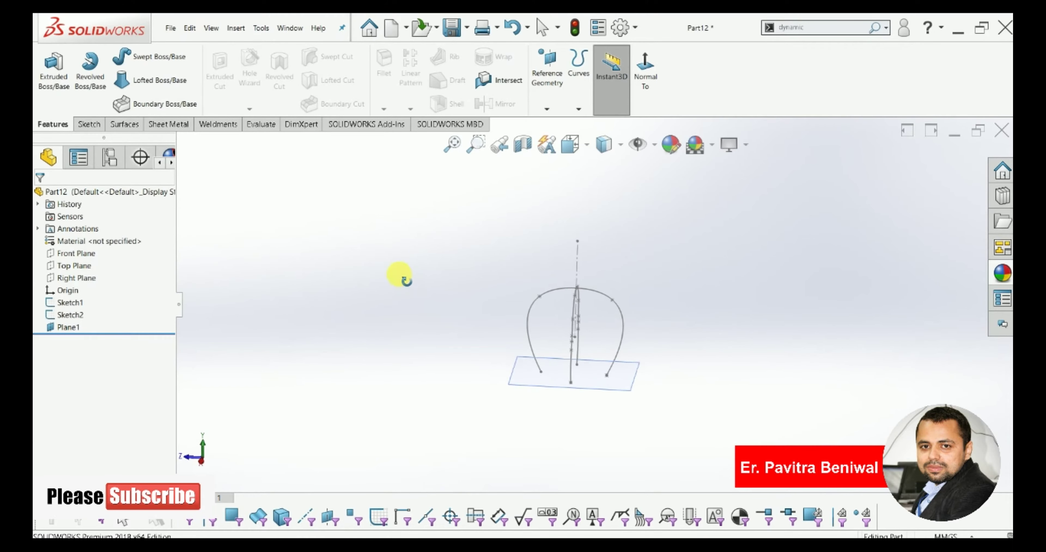
{"action": "right_click", "coordinate": [516, 379]}
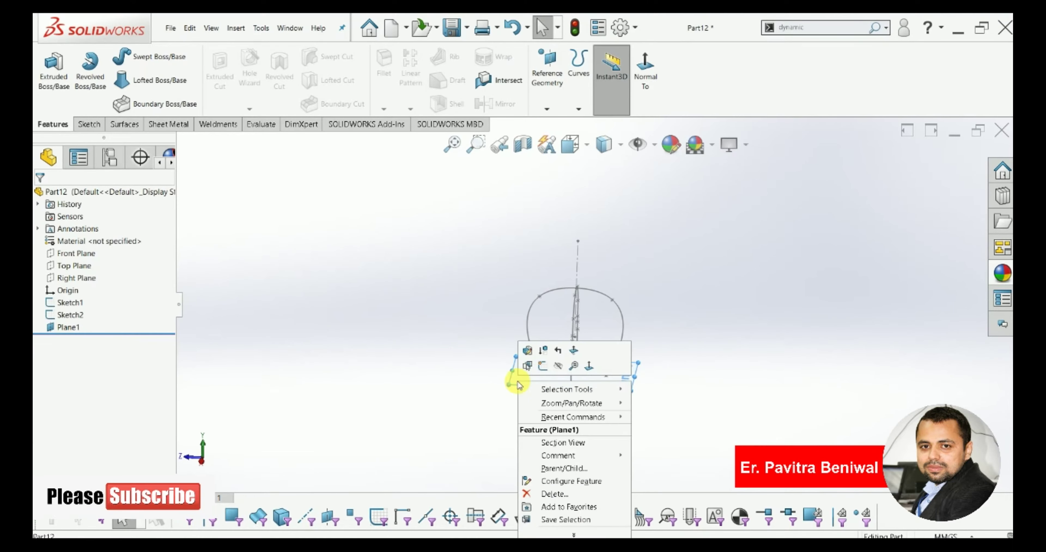
{"action": "left_click", "coordinate": [542, 361]}
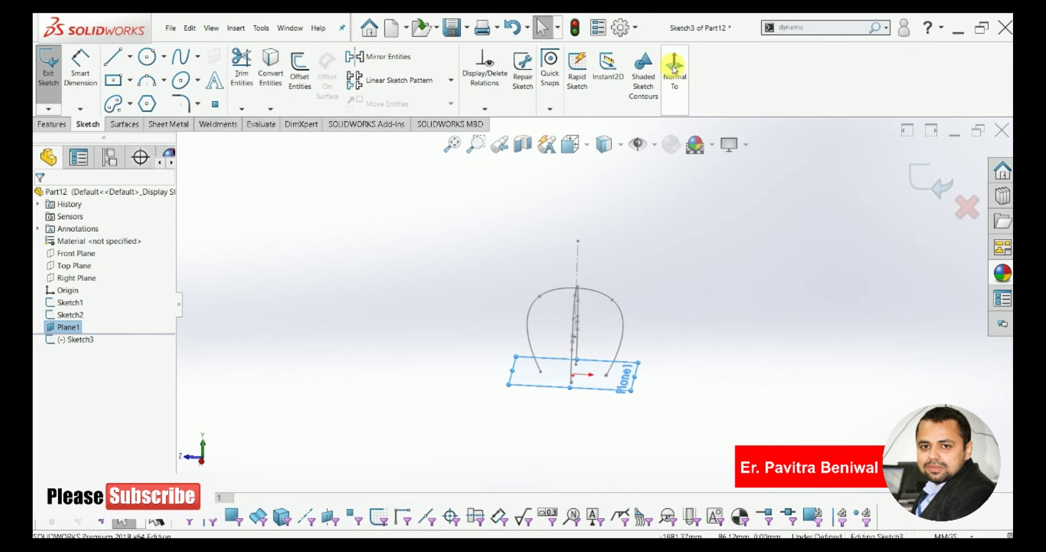
{"action": "left_click", "coordinate": [674, 67]}
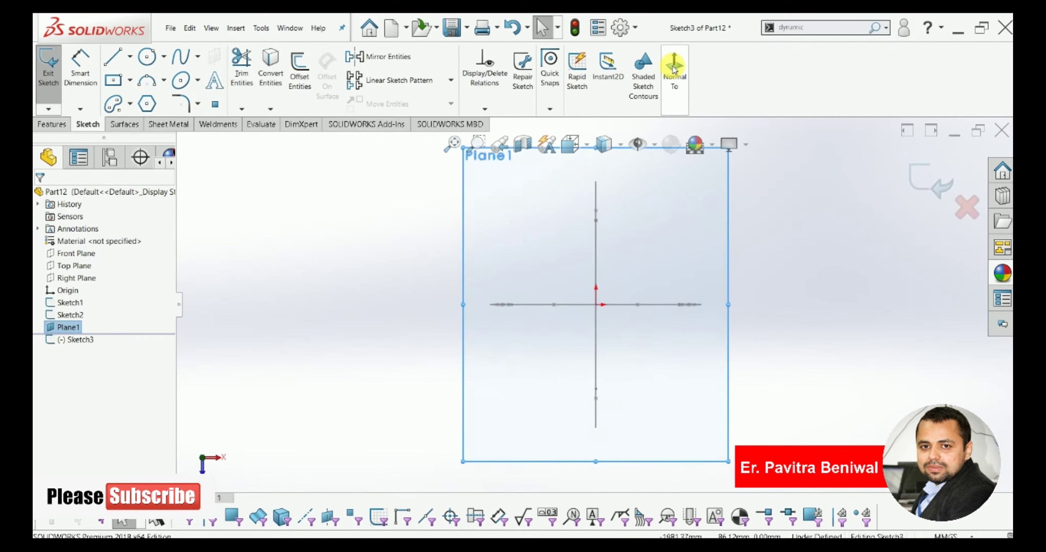
{"action": "left_click", "coordinate": [147, 57]}
{"action": "left_click", "coordinate": [596, 304]}
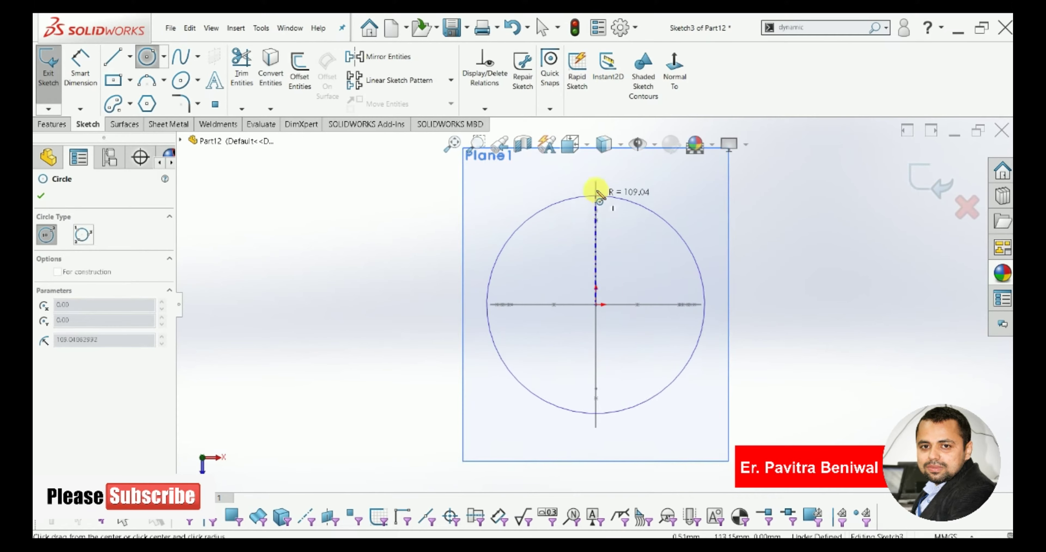
{"action": "left_click", "coordinate": [611, 195]}
Step: Dimension the circle as 84*2 (168 mm diameter) and exit the sketch
{"action": "left_click", "coordinate": [82, 67]}
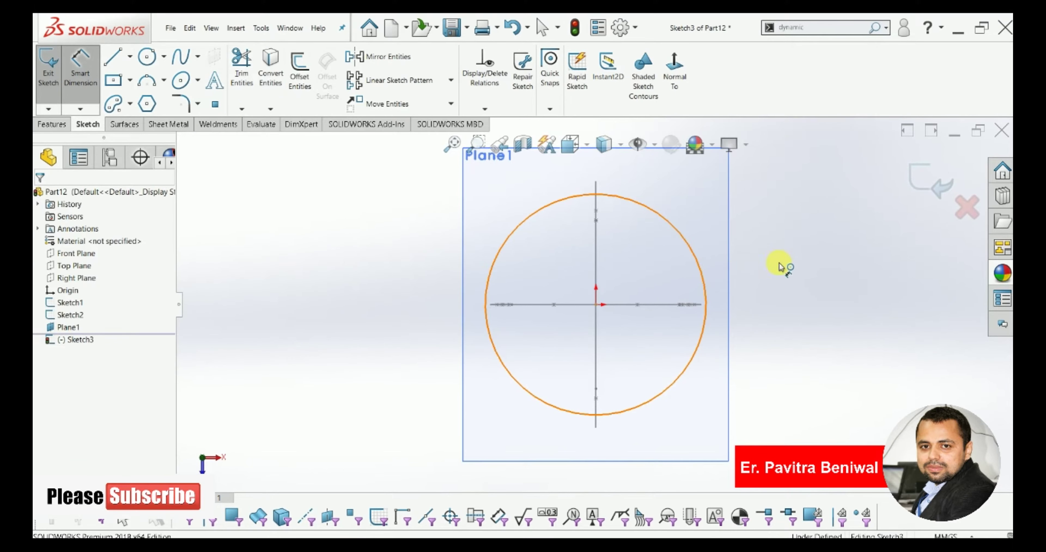
{"action": "left_click", "coordinate": [789, 256]}
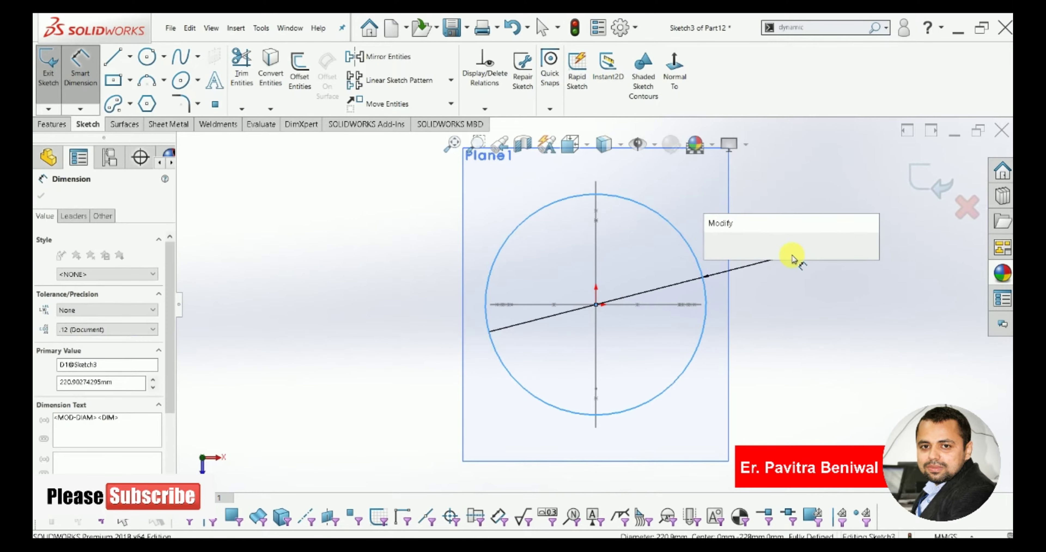
{"action": "type", "text": "84*2"}
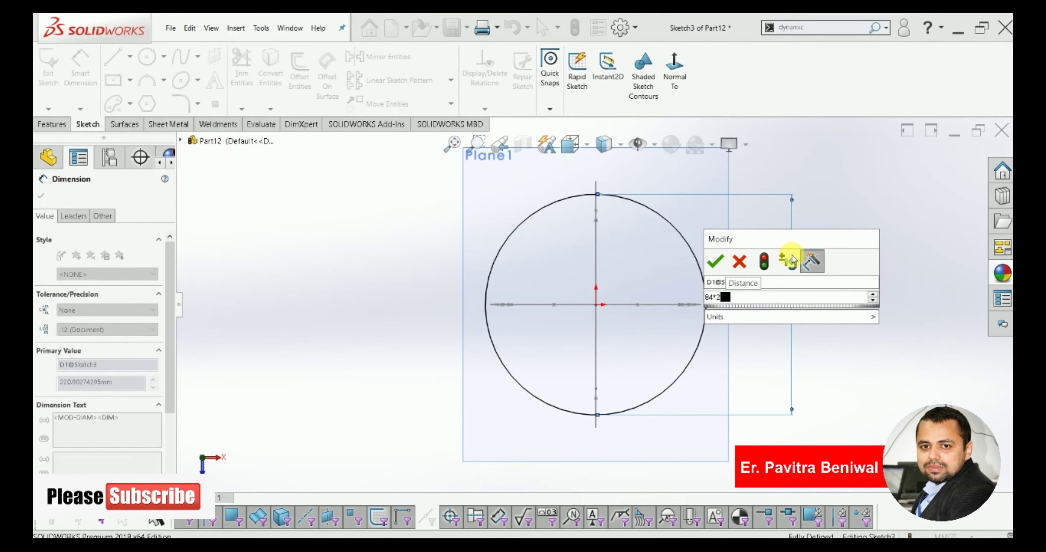
{"action": "key", "text": "Return"}
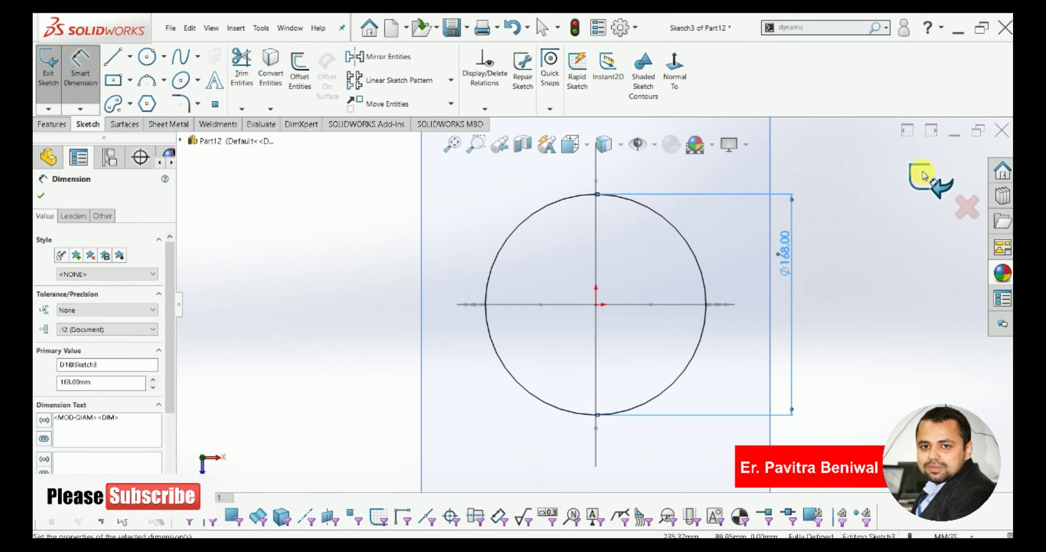
{"action": "left_click", "coordinate": [923, 174]}
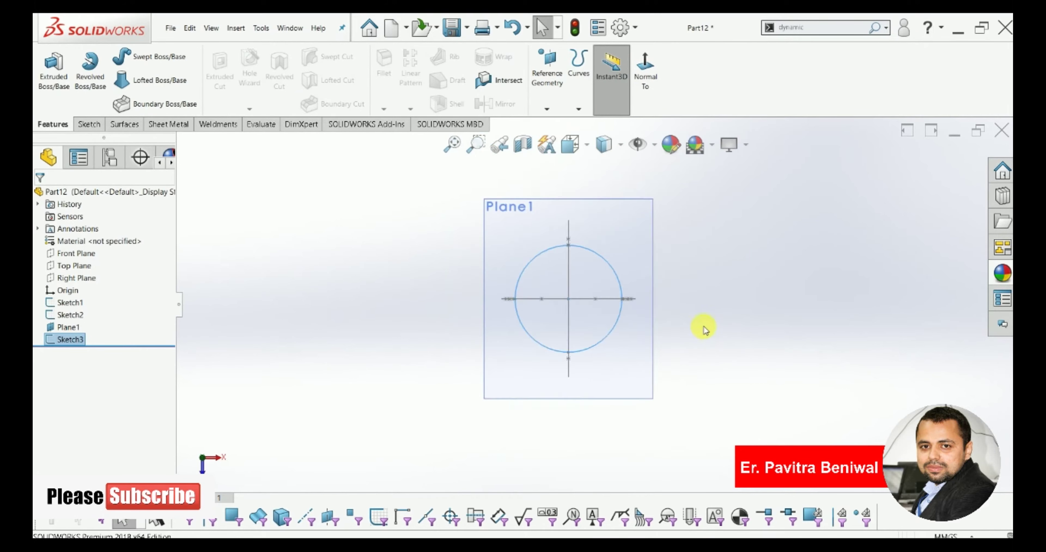
Step: Hide Plane1
{"action": "mouse_move", "coordinate": [704, 329]}
{"action": "middle_mouse_down"}
{"action": "mouse_move", "coordinate": [698, 210]}
{"action": "mouse_move", "coordinate": [712, 247]}
{"action": "middle_mouse_up"}
{"action": "left_click", "coordinate": [712, 373]}
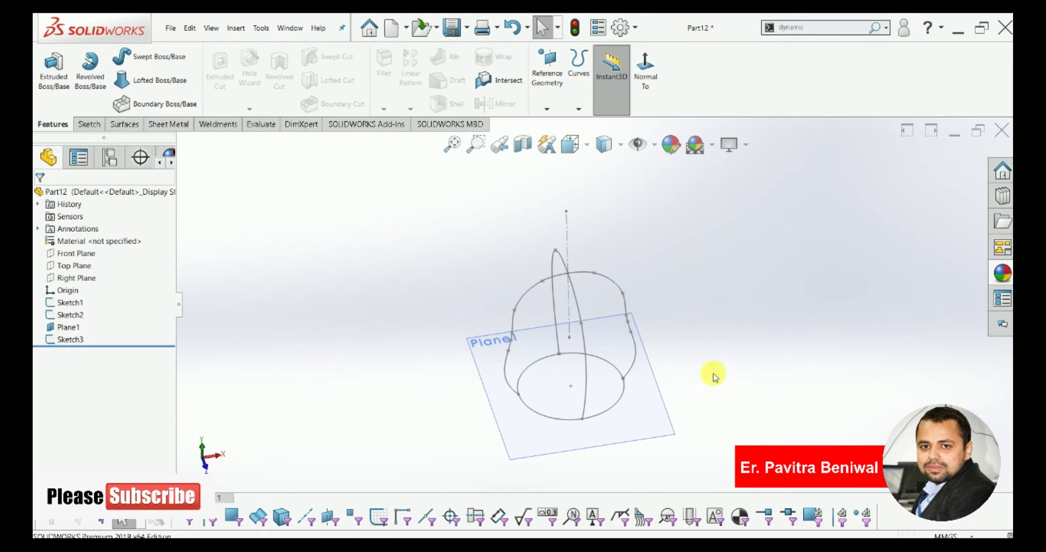
{"action": "right_click", "coordinate": [645, 416]}
{"action": "left_click", "coordinate": [693, 389]}
{"action": "mouse_move", "coordinate": [719, 341]}
{"action": "middle_mouse_down"}
{"action": "mouse_move", "coordinate": [738, 295]}
{"action": "mouse_move", "coordinate": [749, 323]}
{"action": "middle_mouse_up"}
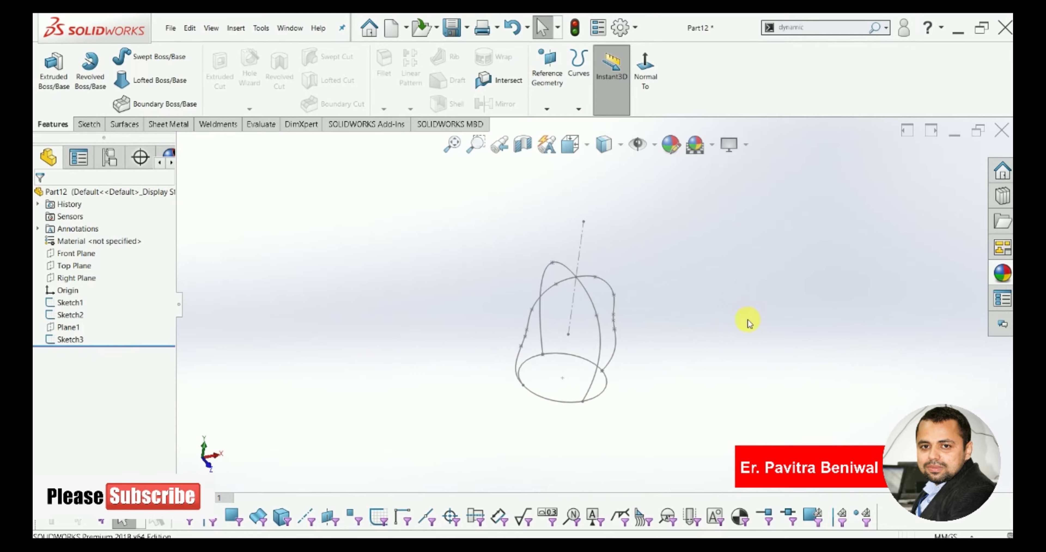
Step: Start a Lofted Surface, removing the Sketch2 profile picked by mistake
{"action": "left_click", "coordinate": [124, 124]}
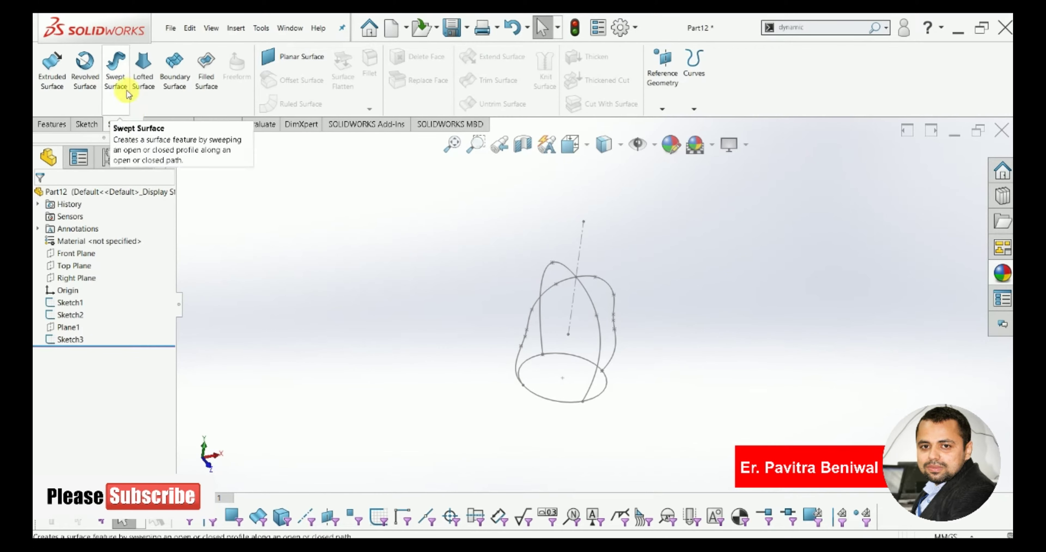
{"action": "left_click", "coordinate": [143, 67]}
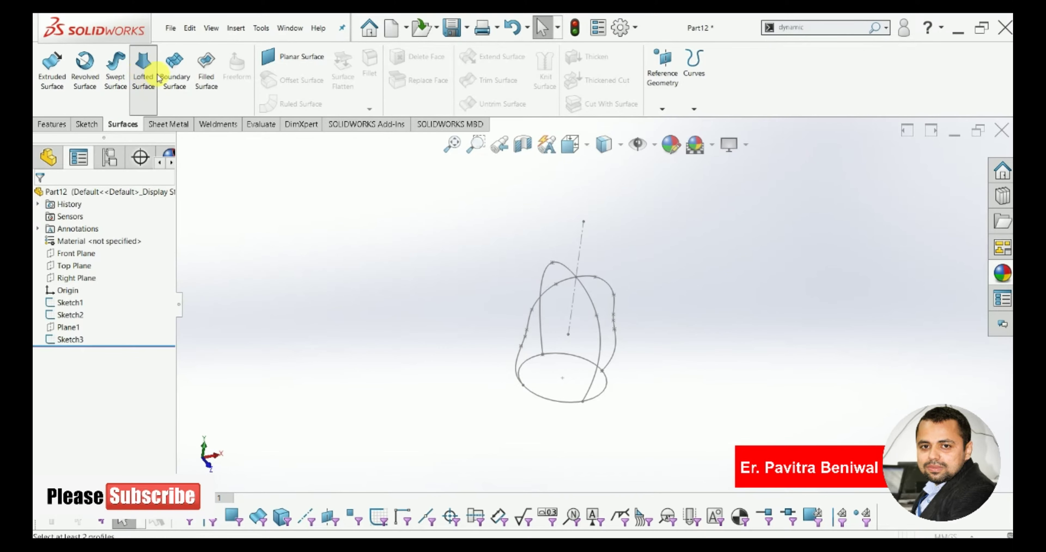
{"action": "left_click", "coordinate": [591, 299]}
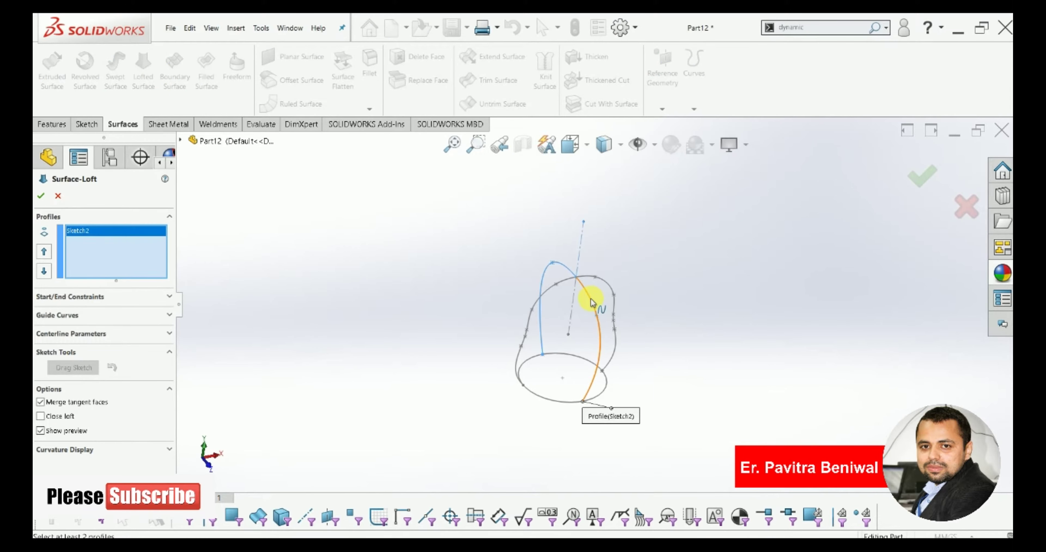
{"action": "right_click", "coordinate": [94, 233]}
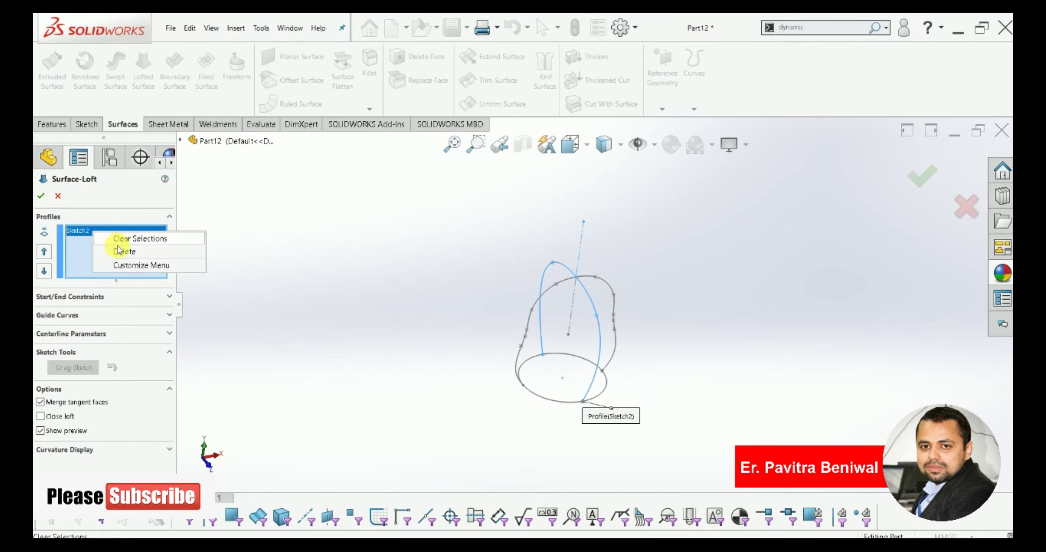
{"action": "left_click", "coordinate": [120, 250]}
Step: Add the front arch curve as Open Group<1> using SelectionManager Select Group
{"action": "right_click", "coordinate": [651, 252]}
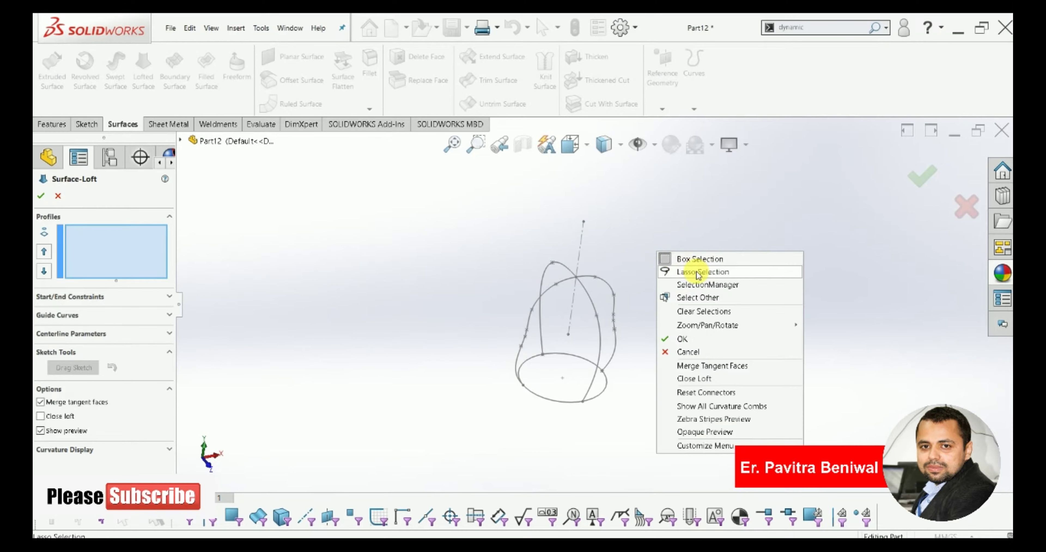
{"action": "left_click", "coordinate": [707, 282]}
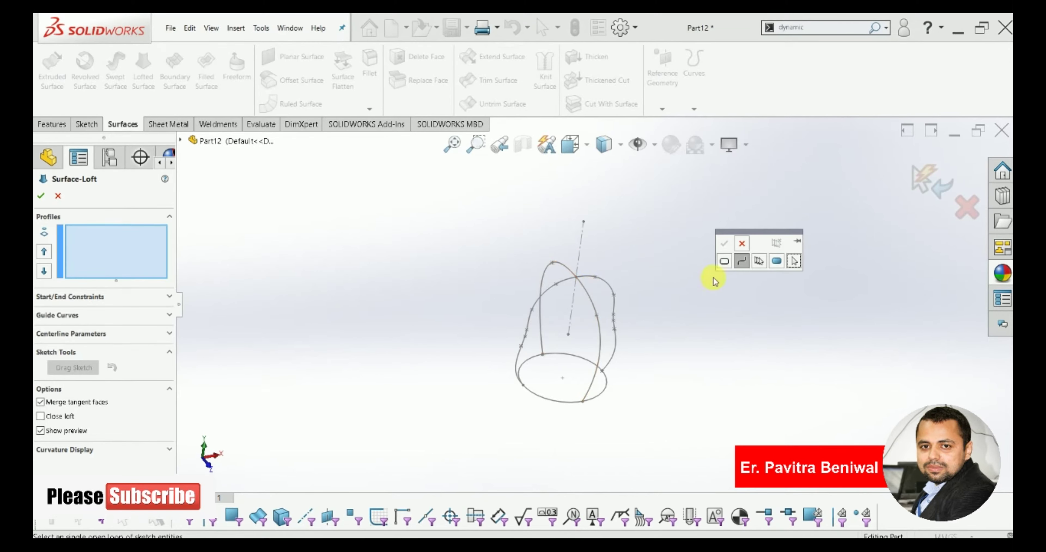
{"action": "left_click", "coordinate": [741, 263]}
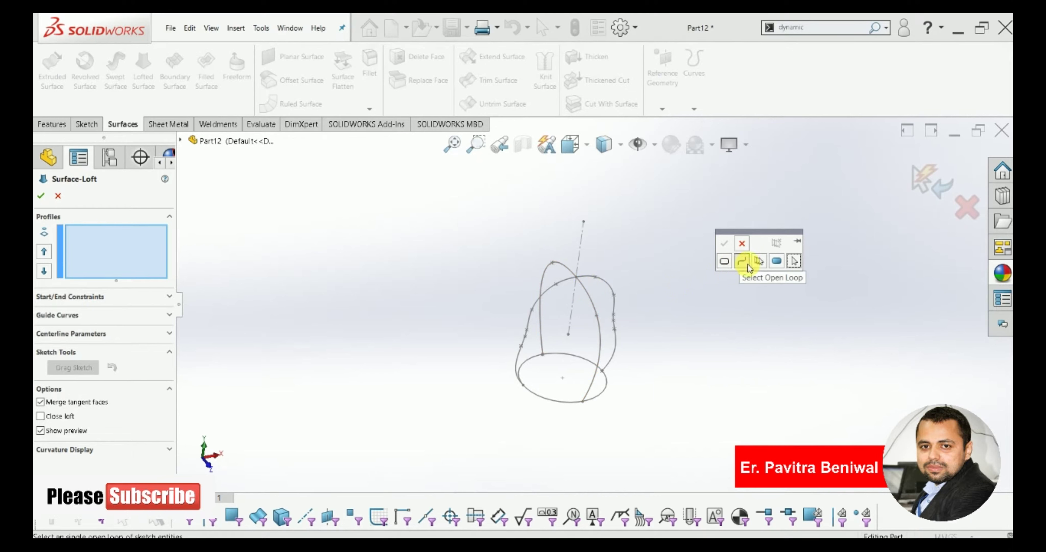
{"action": "left_click", "coordinate": [763, 264]}
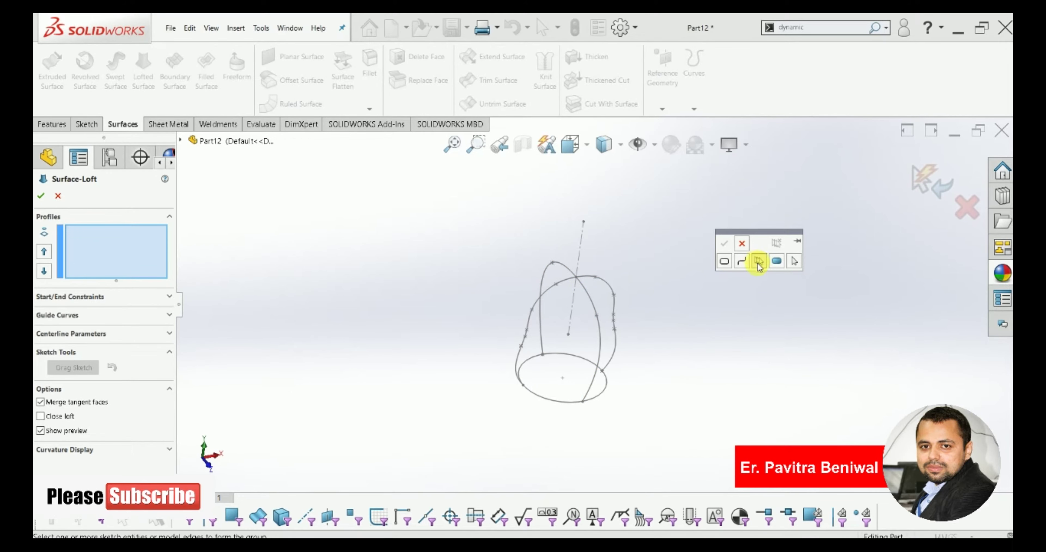
{"action": "left_click", "coordinate": [584, 291]}
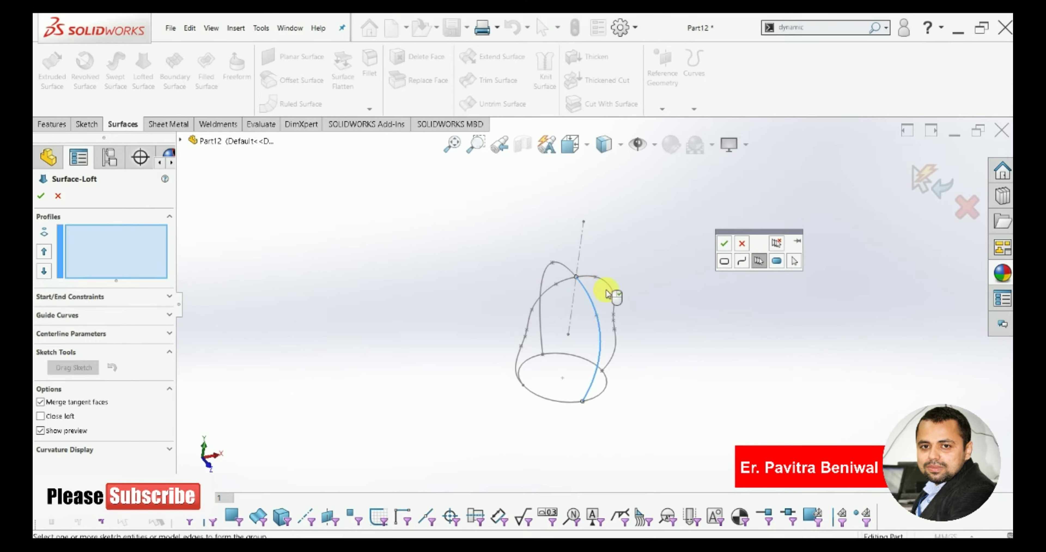
{"action": "left_click", "coordinate": [723, 244]}
{"action": "mouse_move", "coordinate": [681, 250]}
{"action": "middle_mouse_down"}
{"action": "mouse_move", "coordinate": [649, 261]}
{"action": "mouse_move", "coordinate": [655, 226]}
{"action": "middle_mouse_up"}
{"action": "right_click", "coordinate": [659, 210]}
Step: Add the second and third arch curves as Open Group<2> and <3> profiles
{"action": "left_click", "coordinate": [714, 243]}
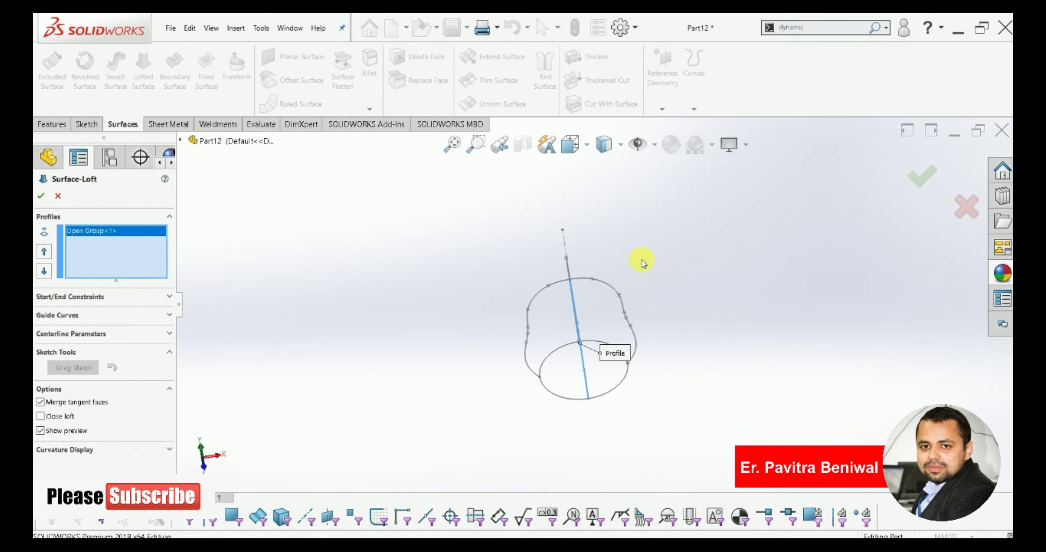
{"action": "left_click", "coordinate": [580, 279]}
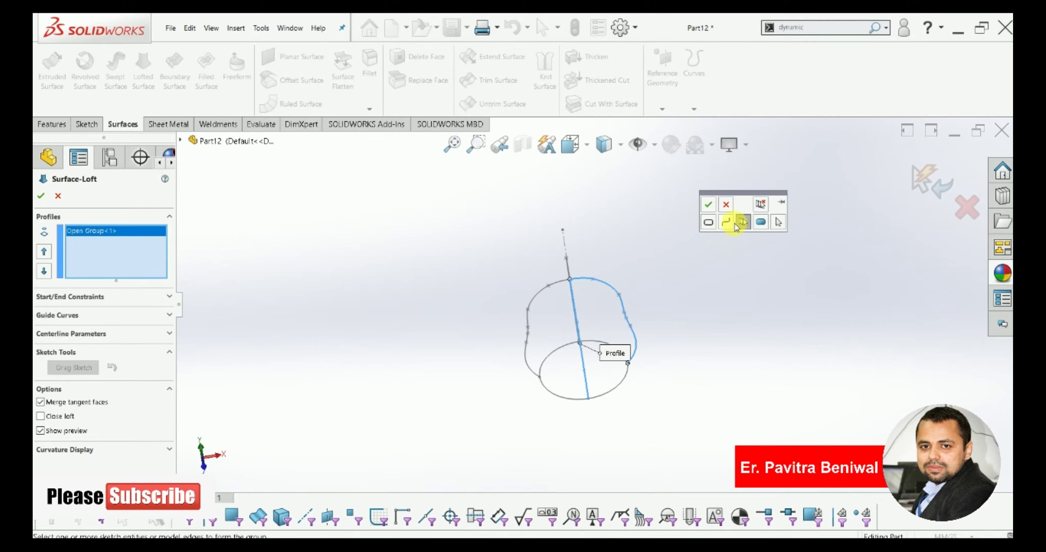
{"action": "left_click", "coordinate": [708, 208]}
{"action": "mouse_move", "coordinate": [626, 217]}
{"action": "middle_mouse_down"}
{"action": "mouse_move", "coordinate": [572, 284]}
{"action": "mouse_move", "coordinate": [611, 339]}
{"action": "middle_mouse_up"}
{"action": "right_click", "coordinate": [683, 220]}
{"action": "left_click", "coordinate": [727, 255]}
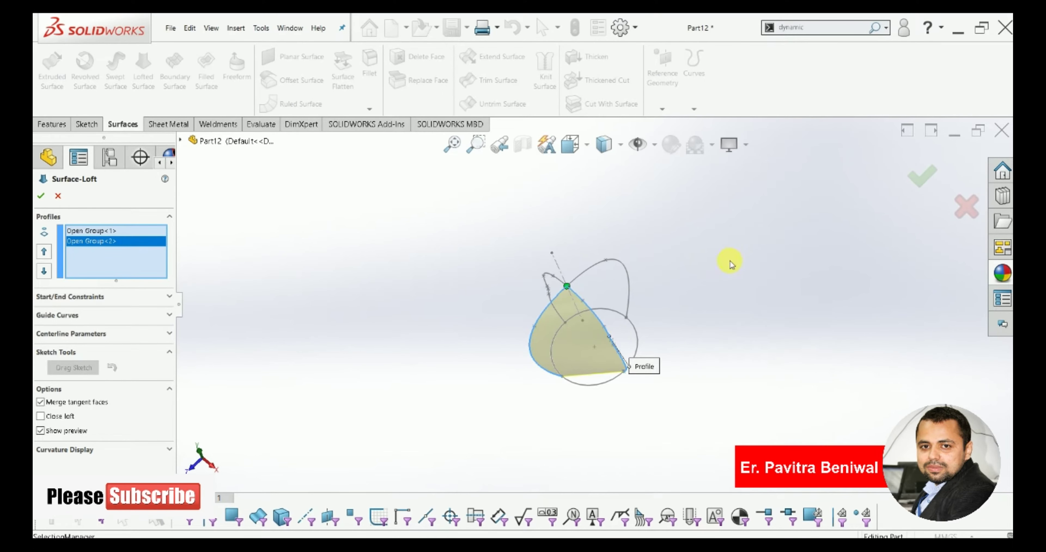
{"action": "left_click", "coordinate": [581, 273]}
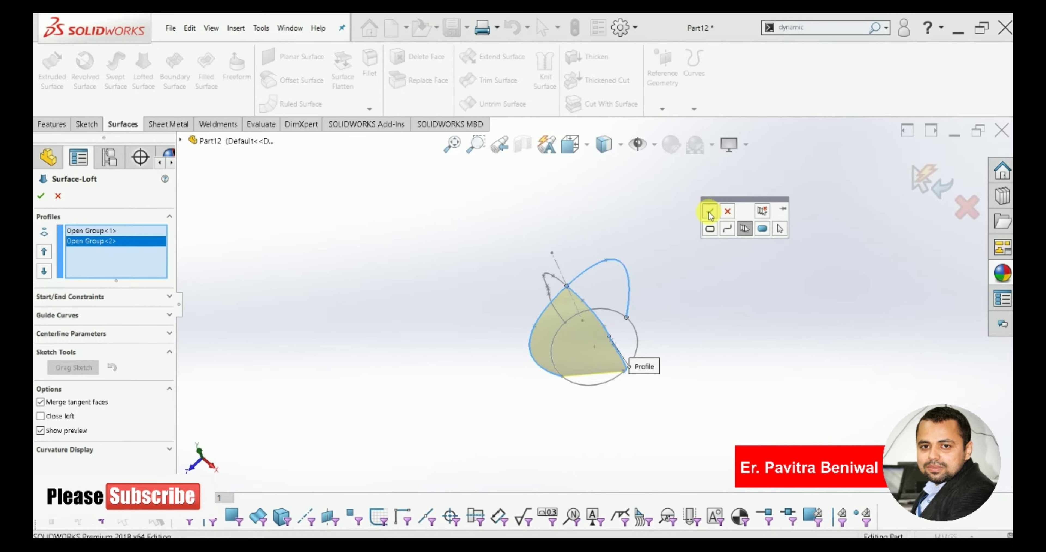
{"action": "left_click", "coordinate": [710, 211]}
Step: Add the fourth arch curve as Open Group<4> and turn on Close loft
{"action": "mouse_move", "coordinate": [690, 211]}
{"action": "middle_mouse_down"}
{"action": "mouse_move", "coordinate": [605, 222]}
{"action": "mouse_move", "coordinate": [602, 345]}
{"action": "mouse_move", "coordinate": [649, 391]}
{"action": "middle_mouse_up"}
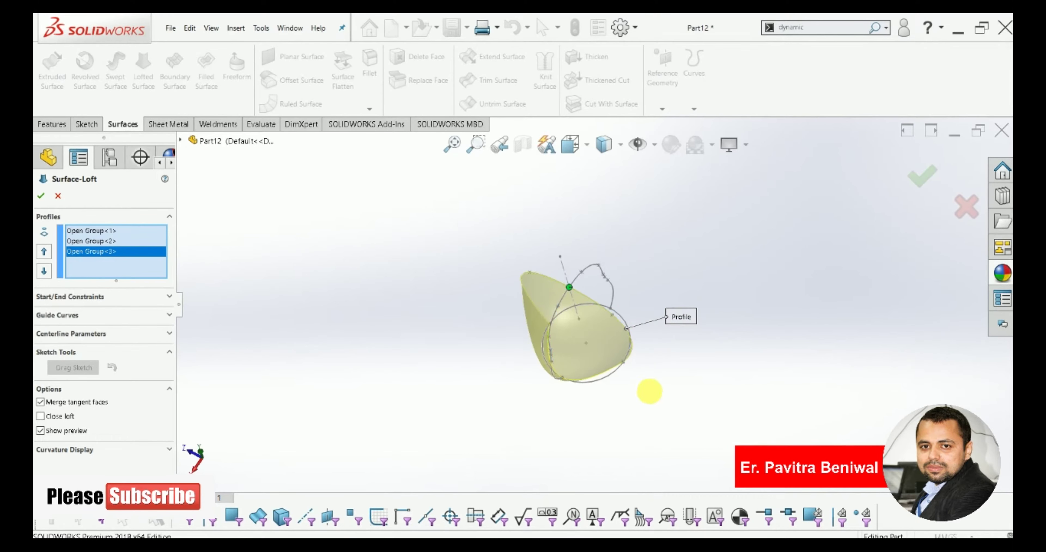
{"action": "right_click", "coordinate": [699, 252]}
{"action": "left_click", "coordinate": [733, 282]}
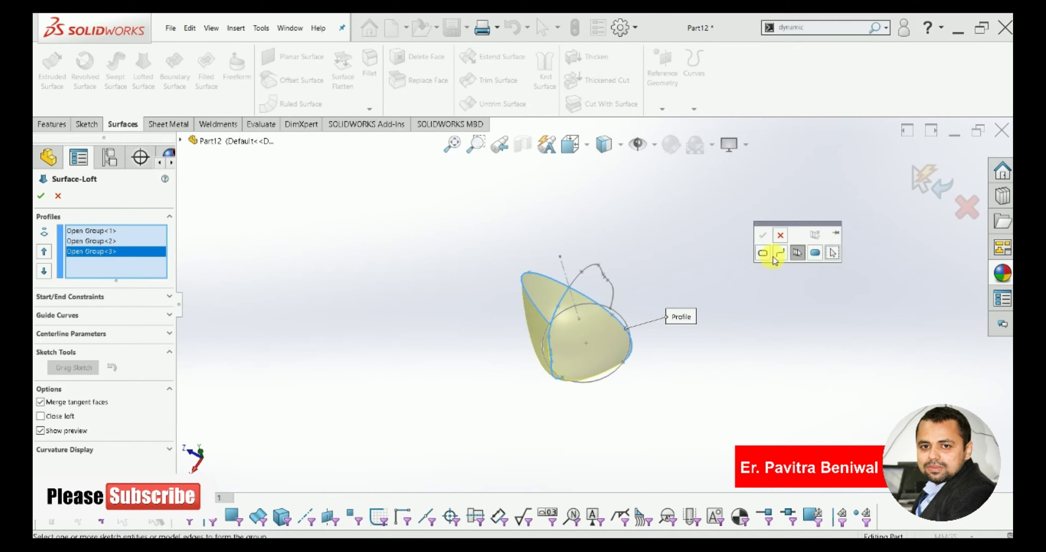
{"action": "left_click", "coordinate": [579, 274]}
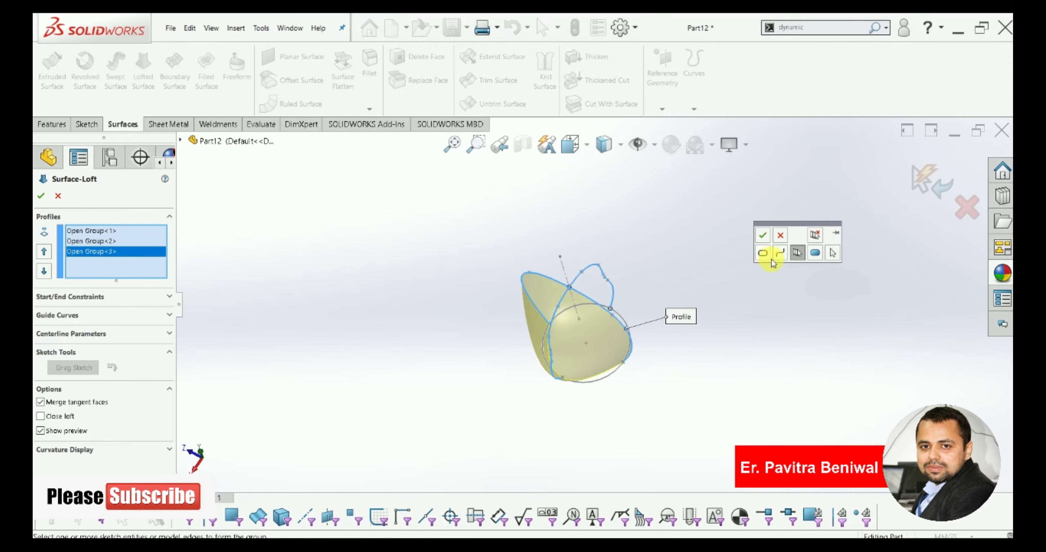
{"action": "left_click", "coordinate": [761, 238]}
{"action": "mouse_move", "coordinate": [707, 280]}
{"action": "middle_mouse_down"}
{"action": "mouse_move", "coordinate": [712, 261]}
{"action": "mouse_move", "coordinate": [649, 228]}
{"action": "mouse_move", "coordinate": [630, 327]}
{"action": "middle_mouse_up"}
{"action": "left_click", "coordinate": [40, 430]}
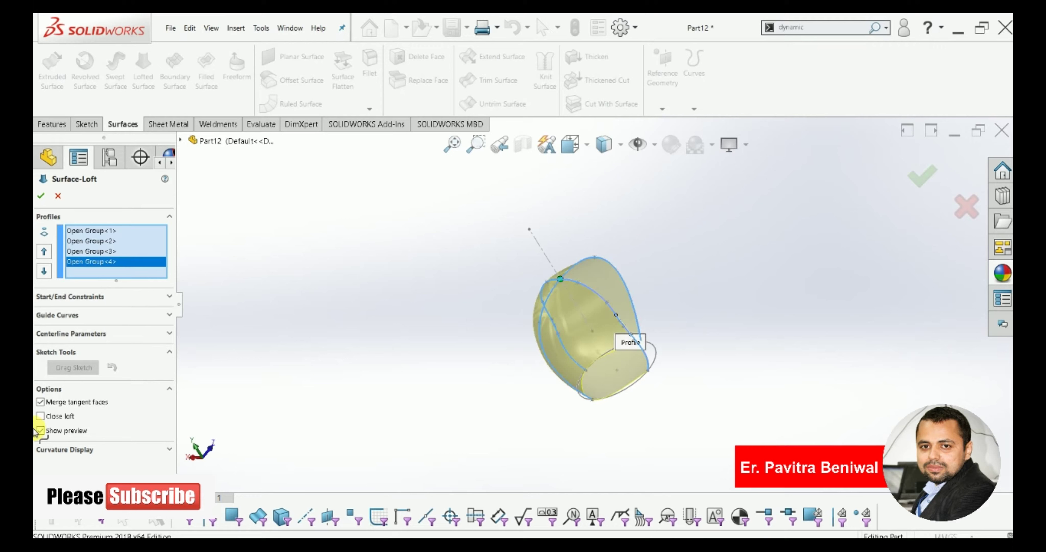
{"action": "left_click", "coordinate": [40, 416]}
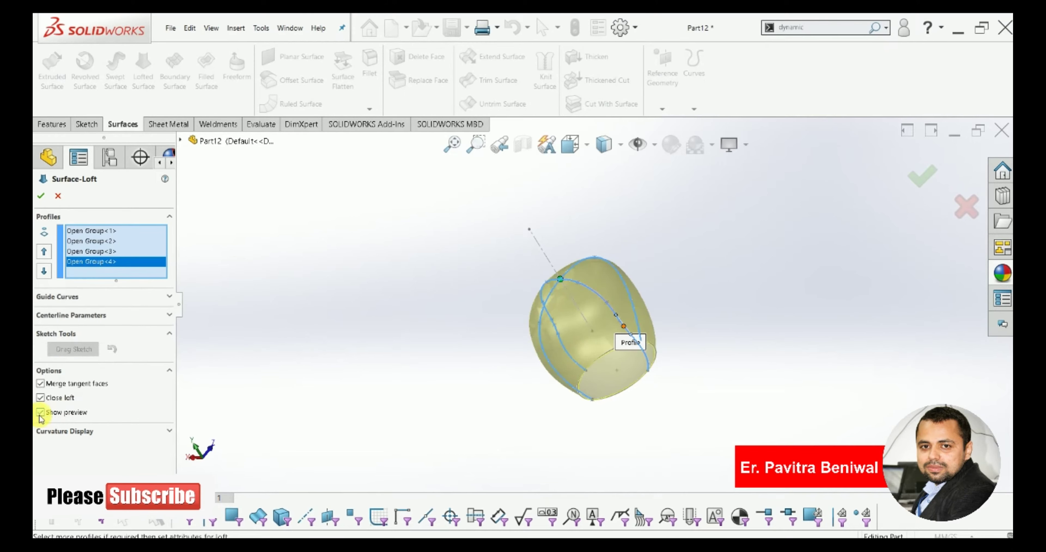
Step: Use the Sketch3 Ø168 circle as the loft's guide curve and accept Surface-Loft1
{"action": "left_click", "coordinate": [123, 301]}
{"action": "mouse_move", "coordinate": [609, 406]}
{"action": "middle_mouse_down"}
{"action": "mouse_move", "coordinate": [608, 372]}
{"action": "mouse_move", "coordinate": [632, 368]}
{"action": "middle_mouse_up"}
{"action": "scroll", "coordinate": [605, 354], "scroll_direction": "down", "scroll_amount": 2}
{"action": "scroll", "coordinate": [556, 344], "scroll_direction": "down", "scroll_amount": 4}
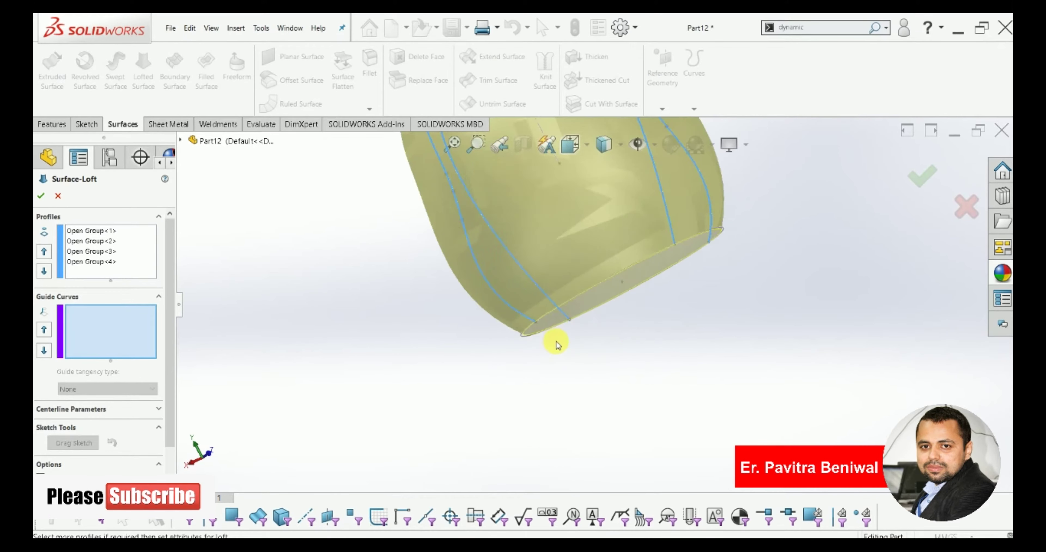
{"action": "scroll", "coordinate": [546, 347], "scroll_direction": "down", "scroll_amount": 4}
{"action": "scroll", "coordinate": [467, 365], "scroll_direction": "down", "scroll_amount": 2}
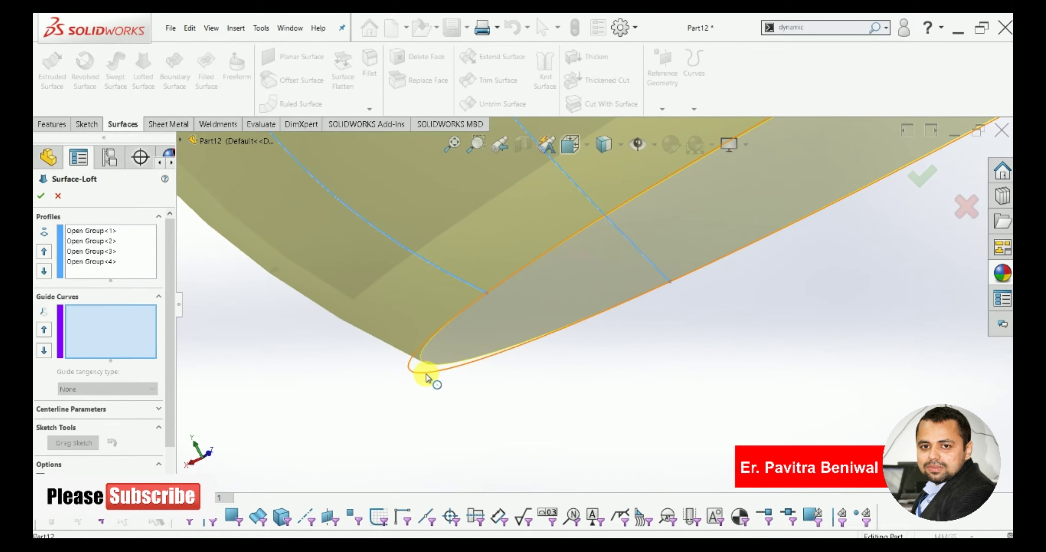
{"action": "left_click", "coordinate": [399, 379]}
{"action": "scroll", "coordinate": [418, 365], "scroll_direction": "up", "scroll_amount": 5}
{"action": "scroll", "coordinate": [568, 324], "scroll_direction": "up", "scroll_amount": 2}
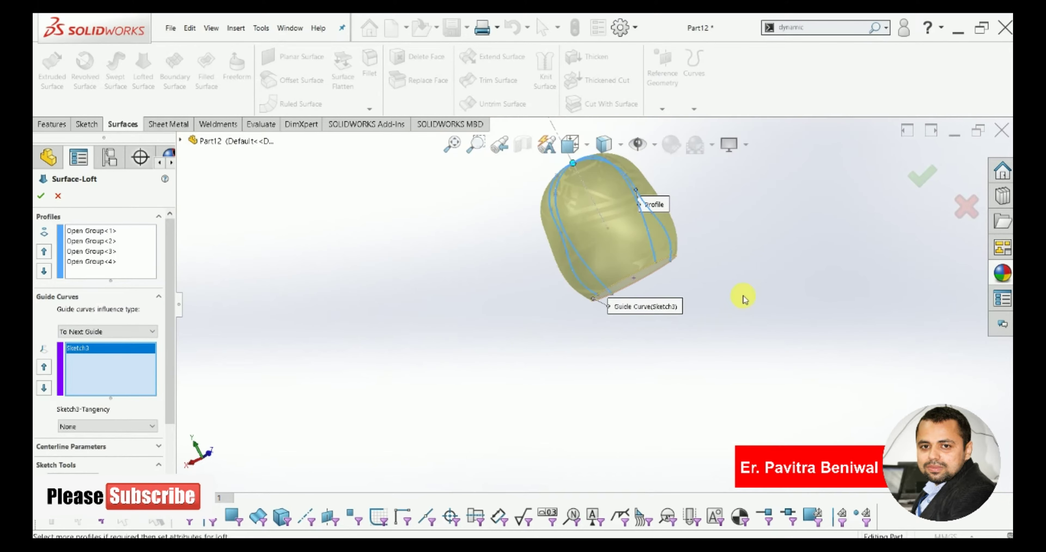
{"action": "mouse_move", "coordinate": [743, 300]}
{"action": "middle_mouse_down"}
{"action": "mouse_move", "coordinate": [679, 313]}
{"action": "mouse_move", "coordinate": [694, 366]}
{"action": "middle_mouse_up"}
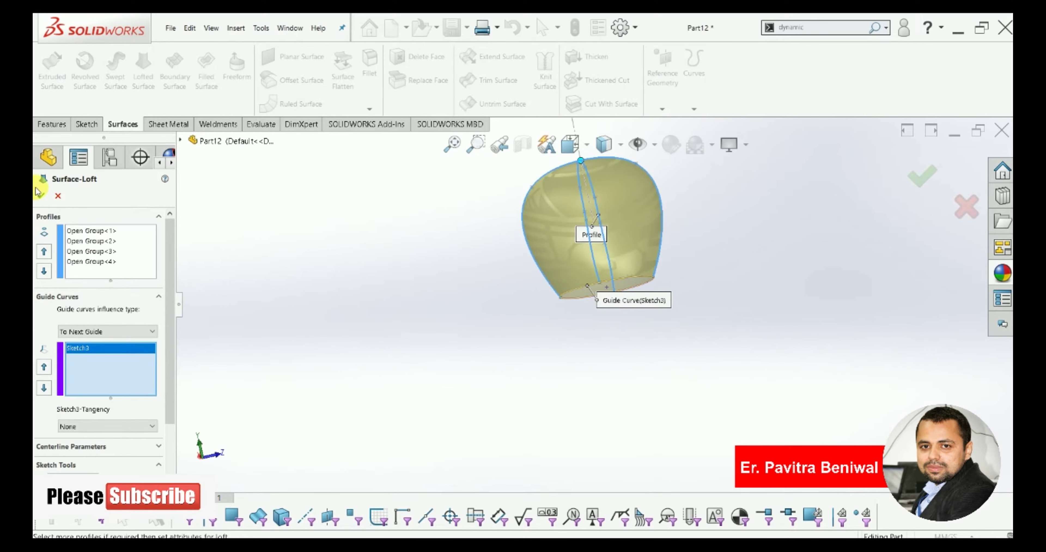
{"action": "key", "text": "Return"}
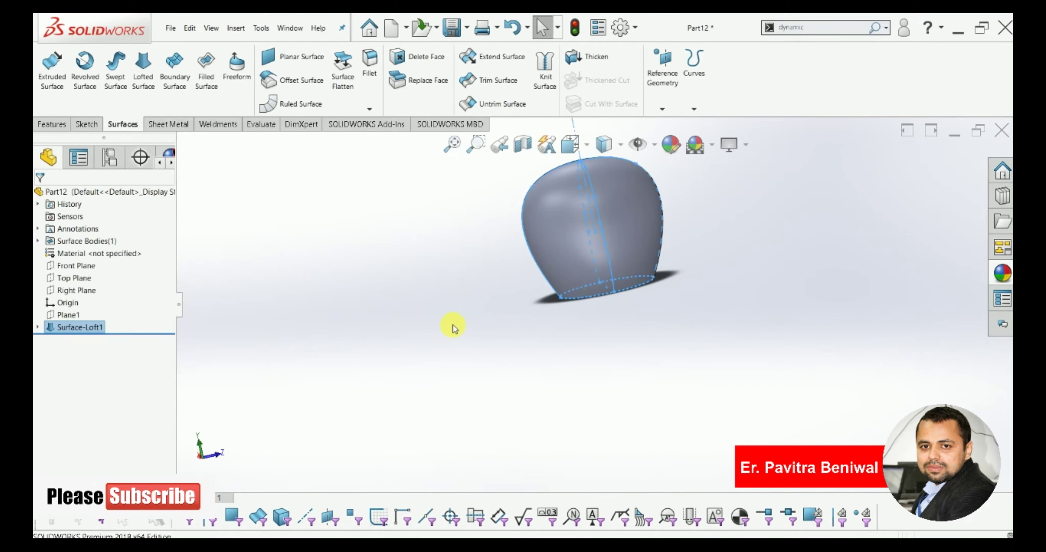
{"action": "mouse_move", "coordinate": [629, 266]}
{"action": "middle_mouse_down"}
{"action": "mouse_move", "coordinate": [635, 287]}
{"action": "mouse_move", "coordinate": [581, 288]}
{"action": "mouse_move", "coordinate": [633, 273]}
{"action": "middle_mouse_up"}
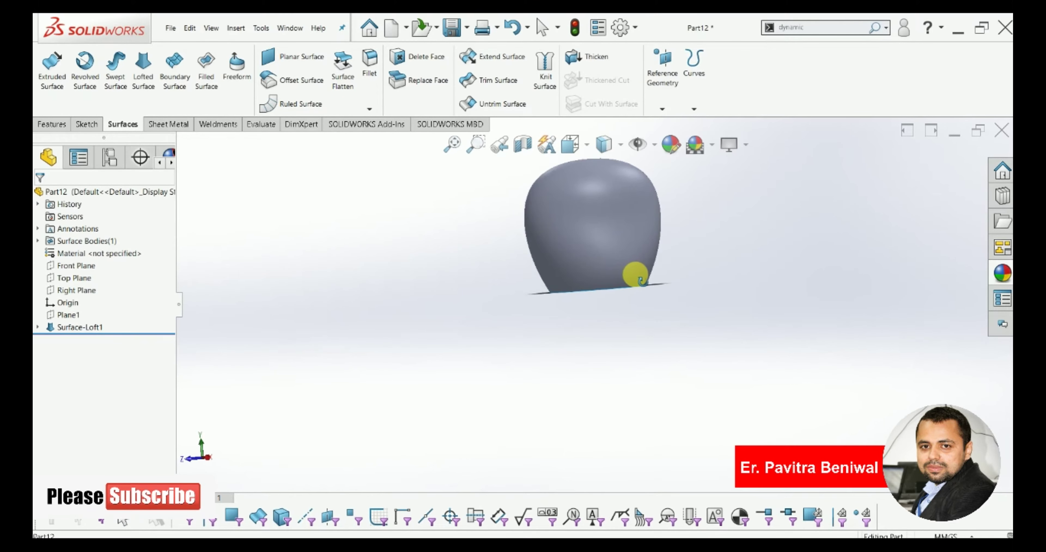
Step: Start a sketch on the Right Plane and draw a circle centred on the vertical centreline
{"action": "left_click", "coordinate": [74, 288]}
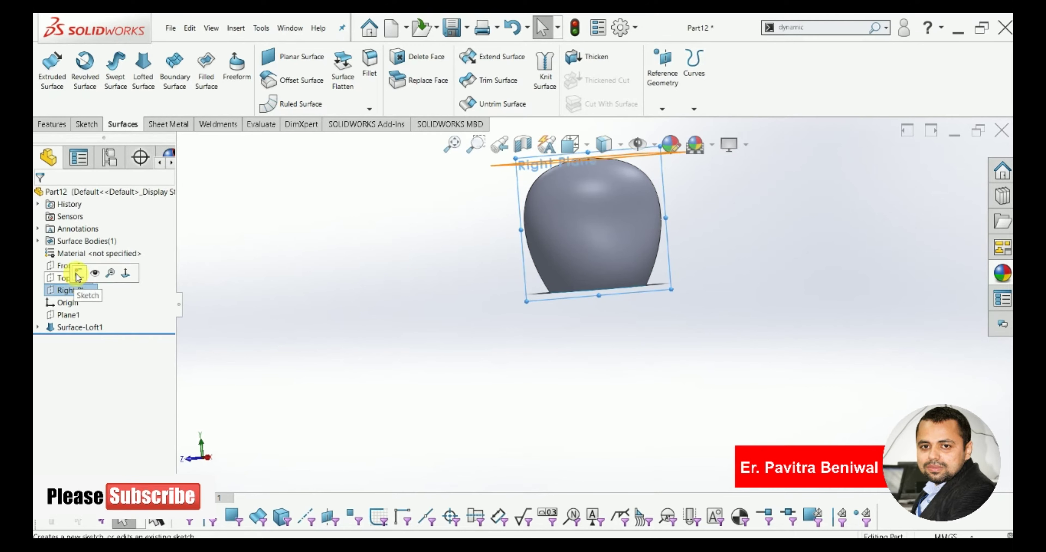
{"action": "left_click", "coordinate": [77, 273]}
{"action": "left_click", "coordinate": [675, 75]}
{"action": "scroll", "coordinate": [561, 273], "scroll_direction": "up", "scroll_amount": 2}
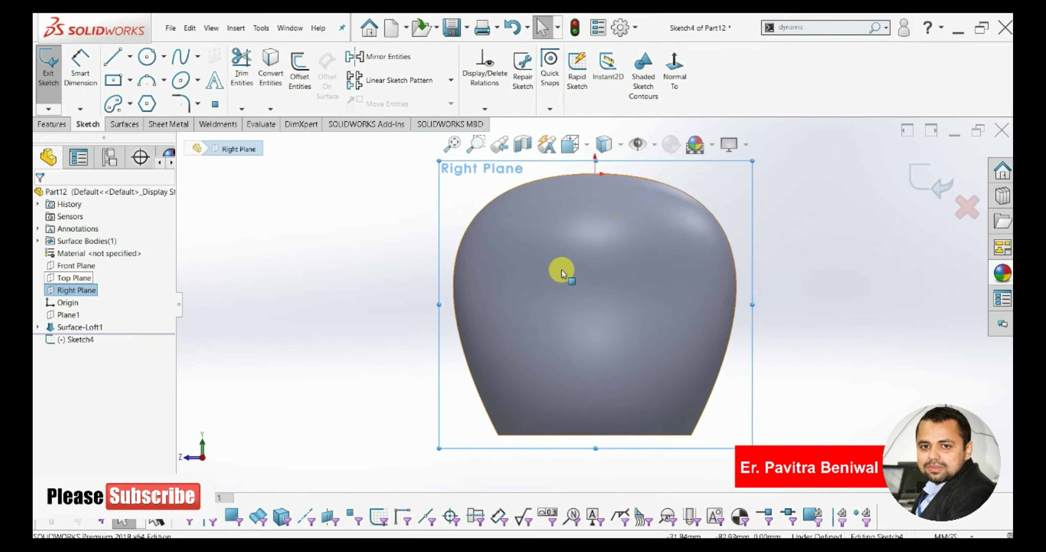
{"action": "scroll", "coordinate": [666, 333], "scroll_direction": "up", "scroll_amount": 2}
{"action": "scroll", "coordinate": [785, 345], "scroll_direction": "down", "scroll_amount": 1}
{"action": "scroll", "coordinate": [630, 299], "scroll_direction": "down", "scroll_amount": 1}
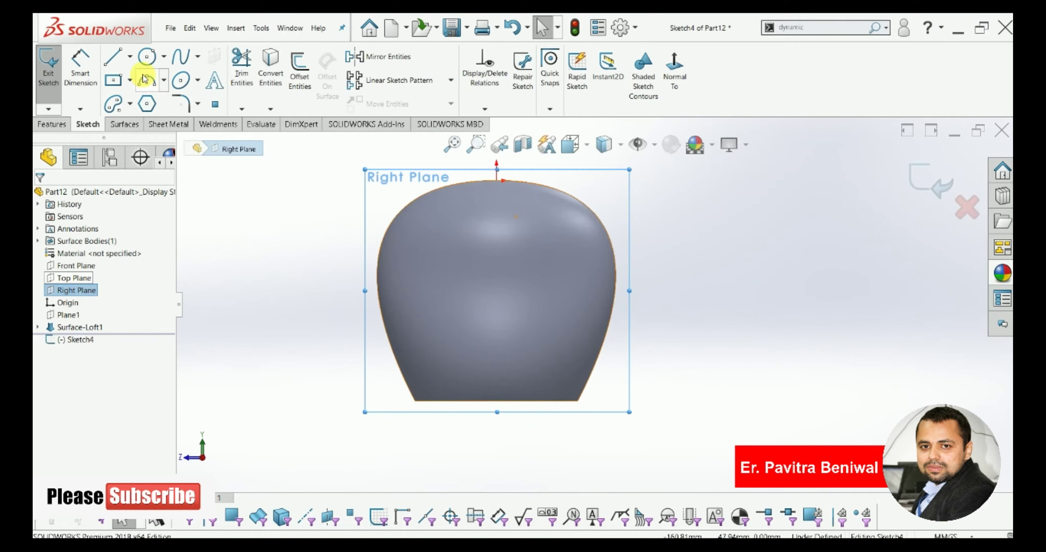
{"action": "left_click", "coordinate": [147, 56]}
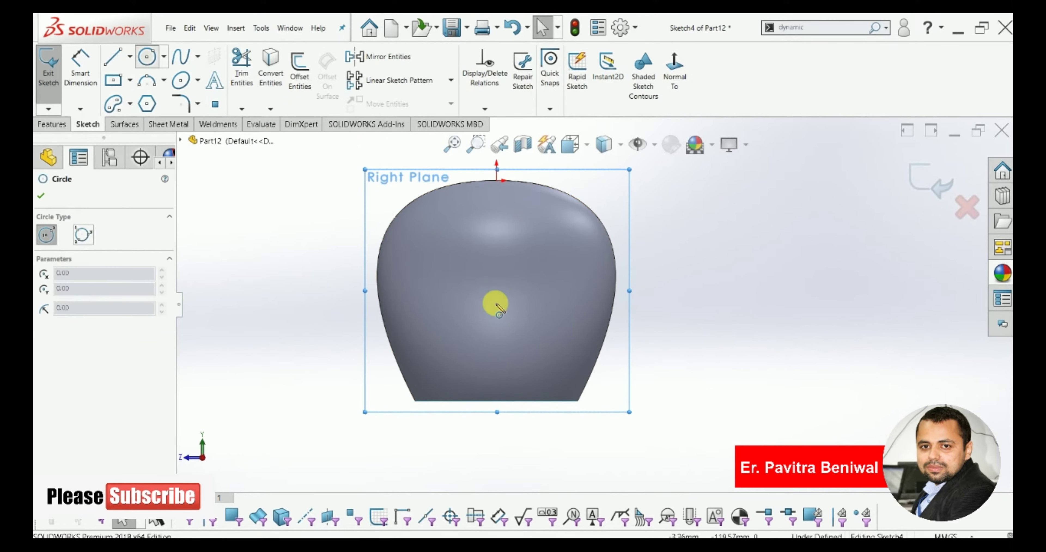
{"action": "left_click", "coordinate": [497, 325]}
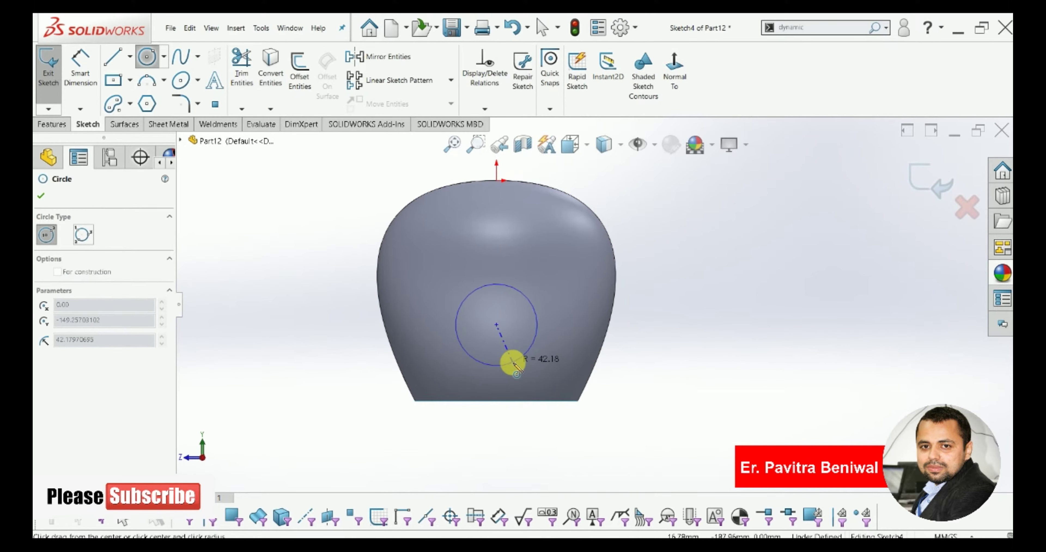
{"action": "left_click", "coordinate": [512, 362]}
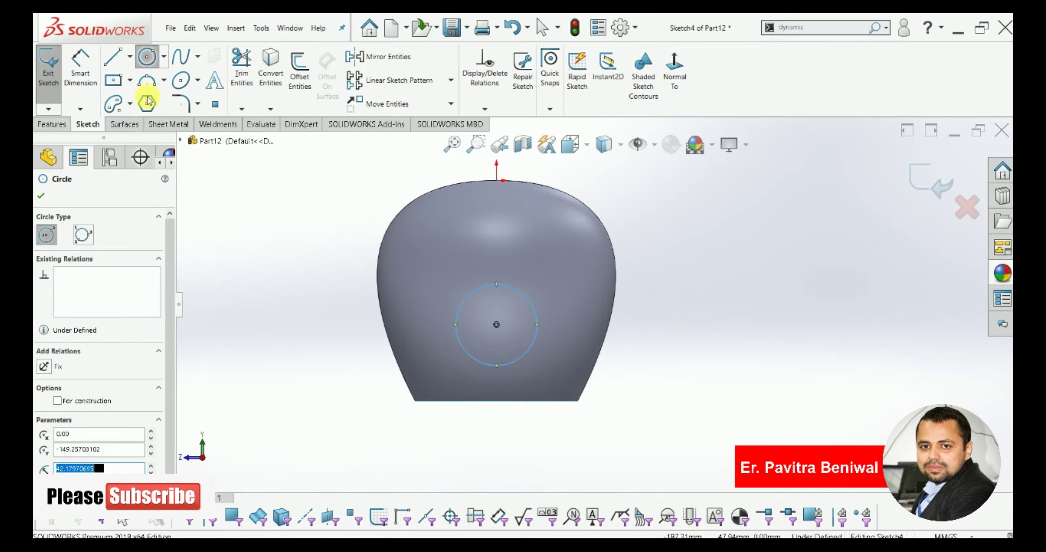
Step: Dimension the circle as 63*2 (126 mm diameter) and drag it up onto the loft surface
{"action": "left_click", "coordinate": [80, 65]}
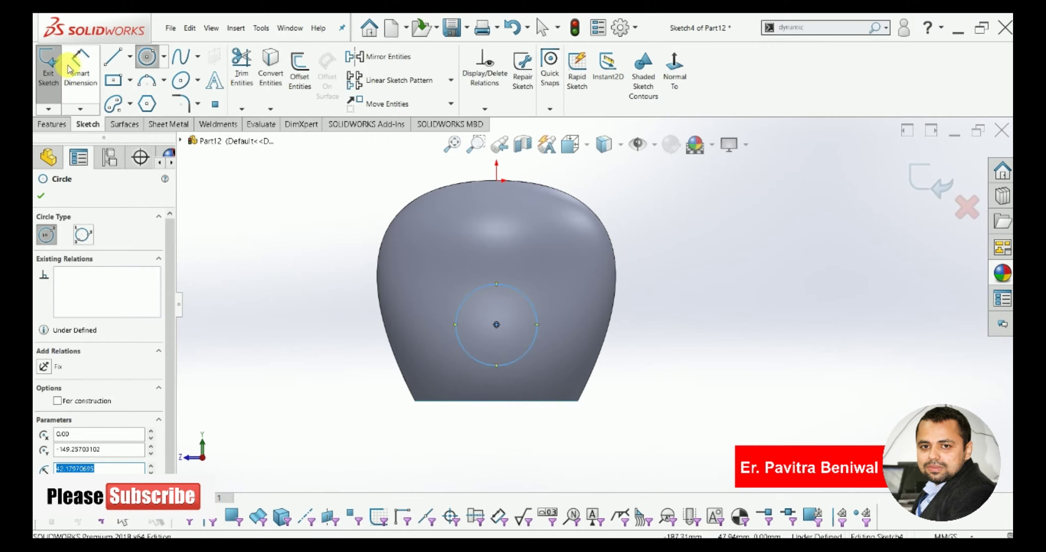
{"action": "left_click", "coordinate": [493, 362]}
{"action": "left_click", "coordinate": [479, 458]}
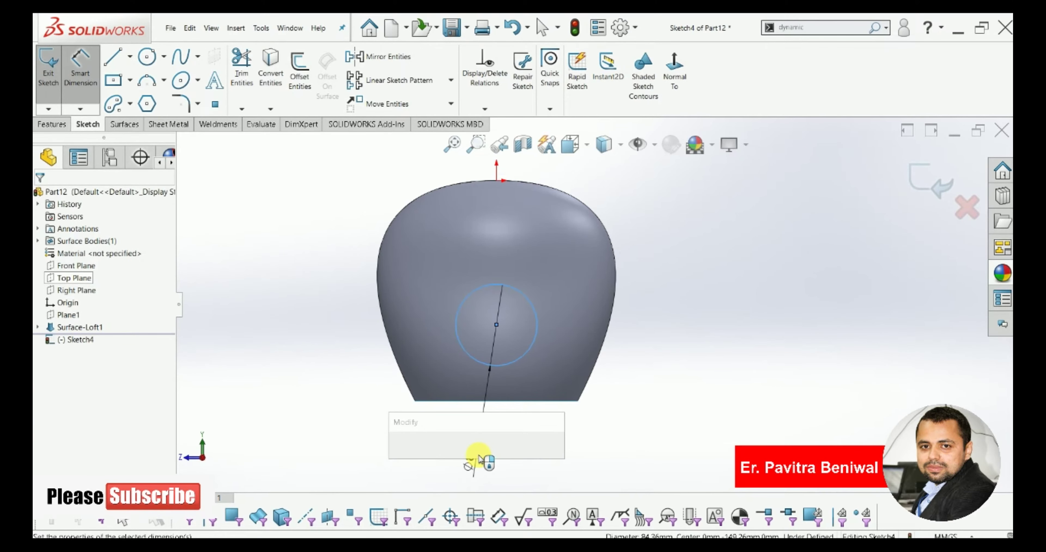
{"action": "type", "text": "63*2"}
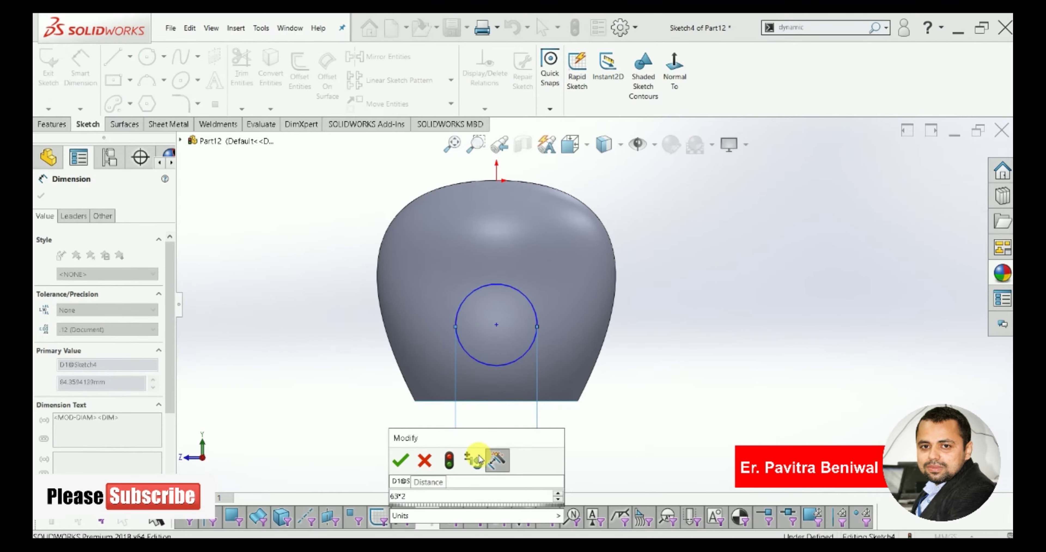
{"action": "key", "text": "Return"}
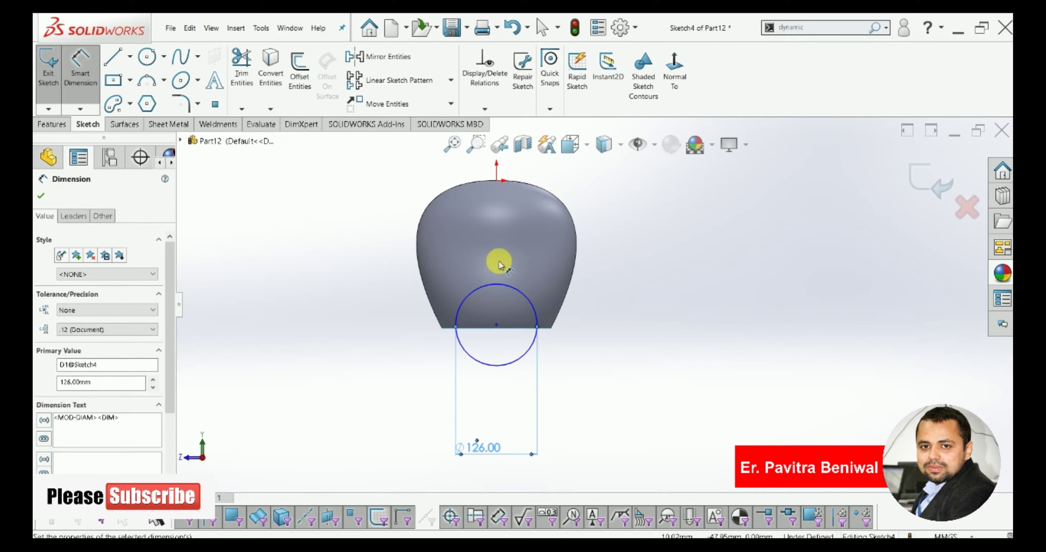
{"action": "scroll", "coordinate": [554, 300], "scroll_direction": "up", "scroll_amount": 2}
{"action": "scroll", "coordinate": [554, 300], "scroll_direction": "down", "scroll_amount": 3}
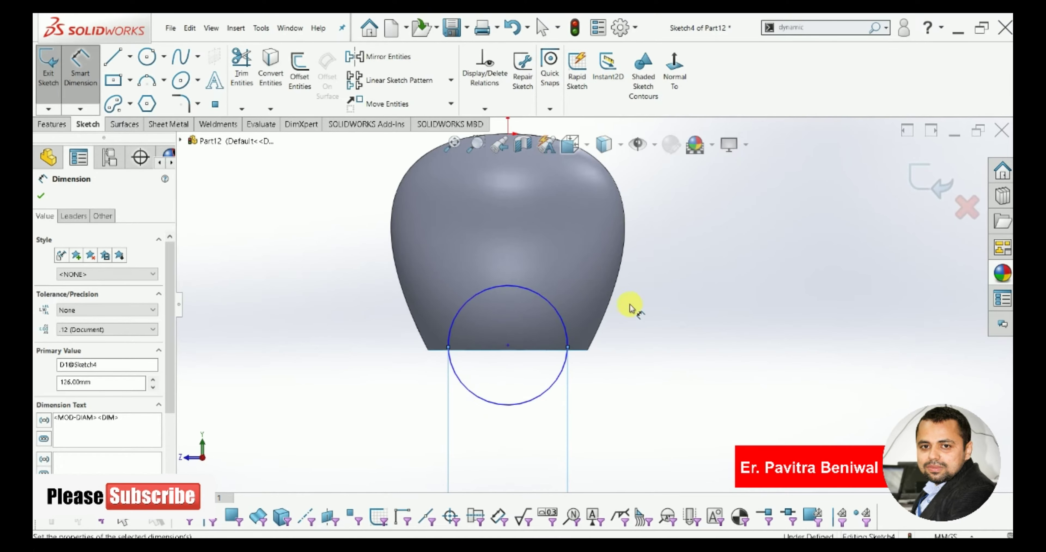
{"action": "right_click", "coordinate": [671, 280]}
{"action": "left_click", "coordinate": [701, 307]}
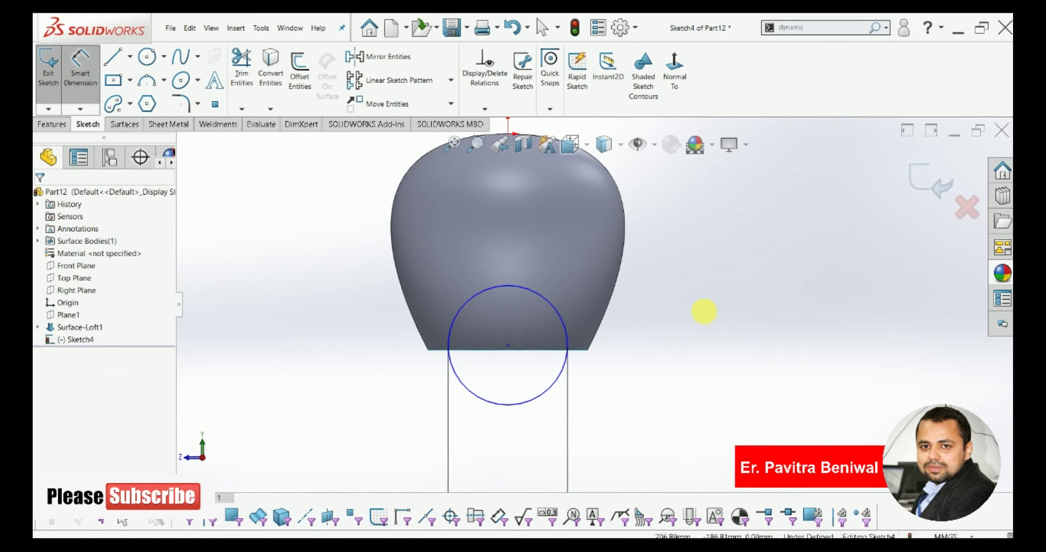
{"action": "left_click_drag", "start_coordinate": [507, 346], "coordinate": [508, 284]}
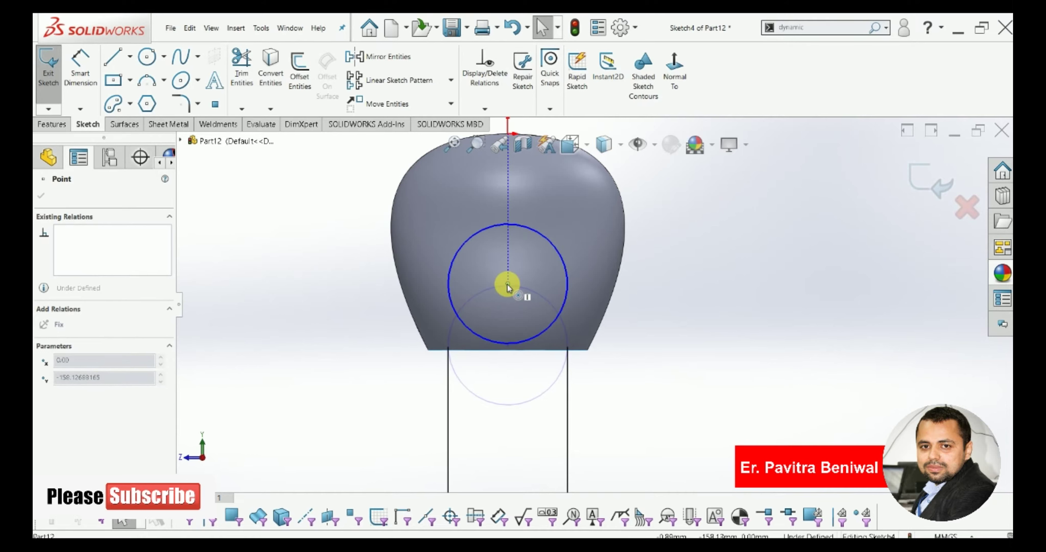
{"action": "left_click", "coordinate": [293, 305]}
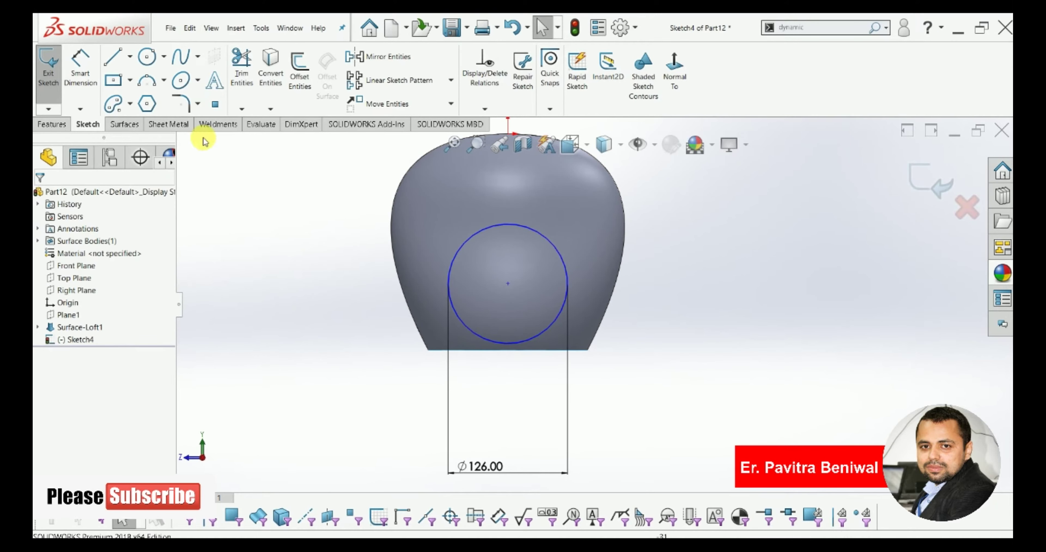
Step: Draw two horizontal lines into the circle, one from each side of the helmet
{"action": "left_click", "coordinate": [376, 259]}
{"action": "left_click", "coordinate": [472, 258]}
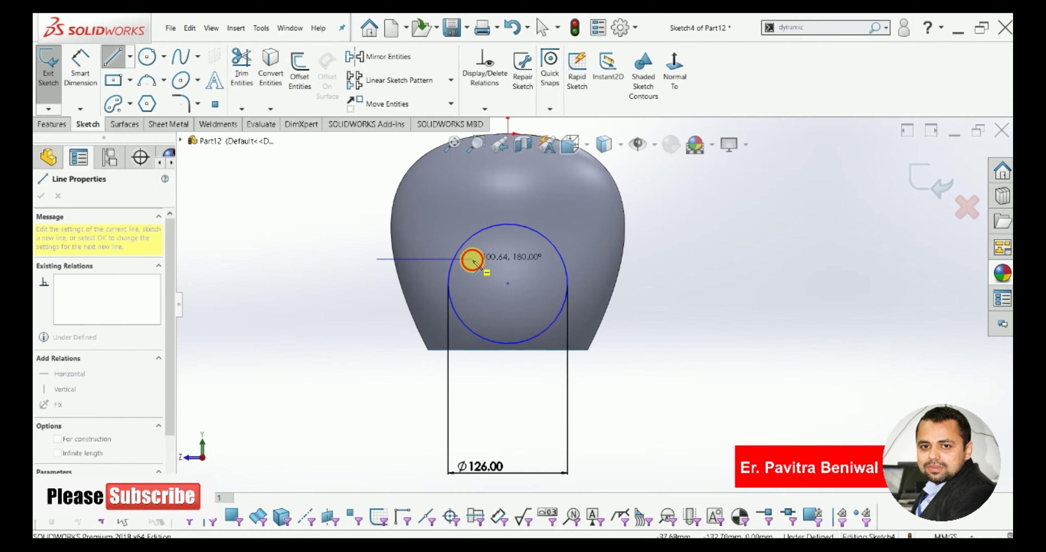
{"action": "right_click", "coordinate": [503, 256]}
{"action": "left_click", "coordinate": [524, 277]}
{"action": "key", "text": "Escape"}
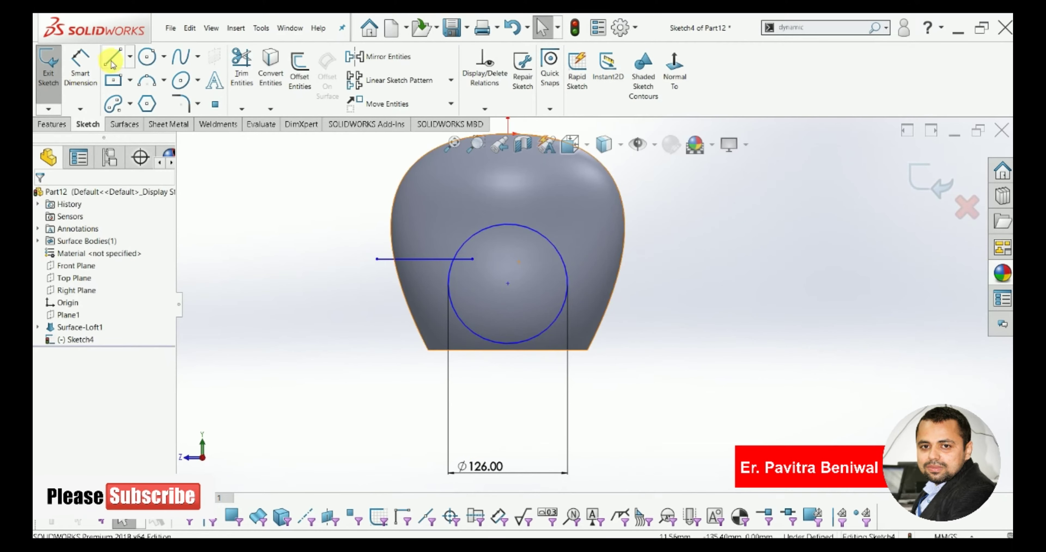
{"action": "left_click", "coordinate": [112, 61]}
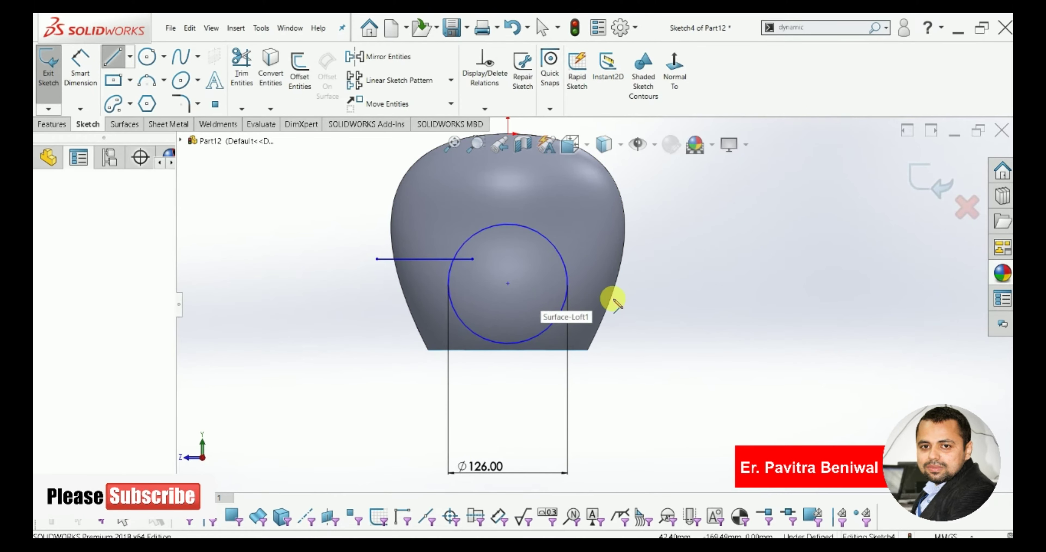
{"action": "left_click", "coordinate": [548, 295]}
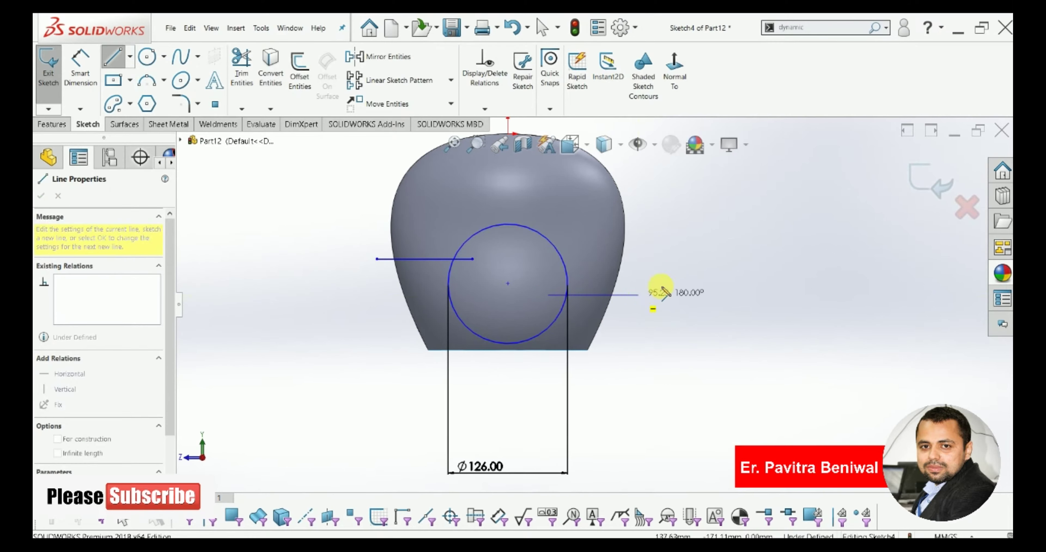
{"action": "left_click", "coordinate": [638, 295]}
{"action": "right_click", "coordinate": [666, 279]}
{"action": "left_click", "coordinate": [676, 283]}
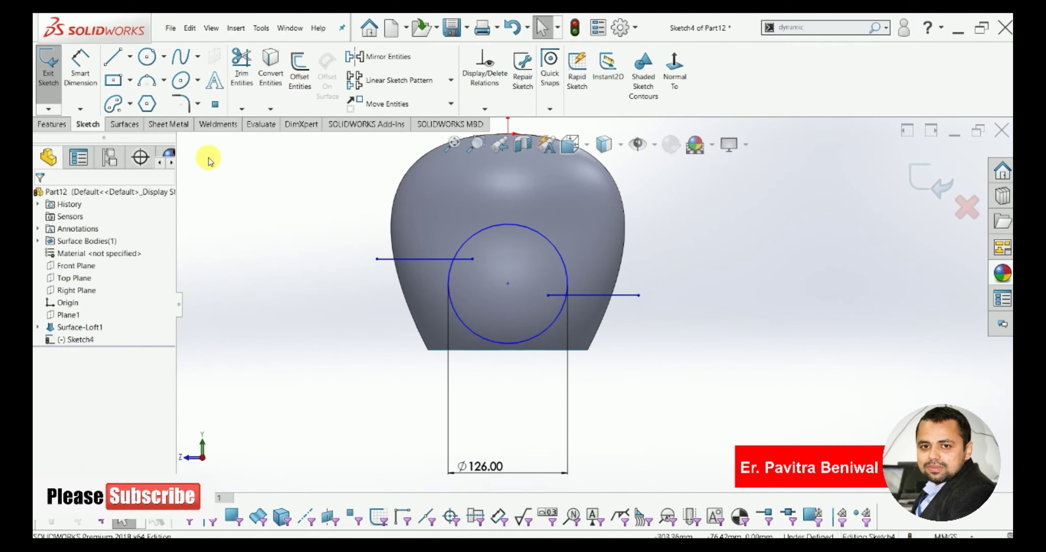
Step: Trim the inner line stubs and the circle's upper half, leaving the lower arc
{"action": "left_click", "coordinate": [242, 74]}
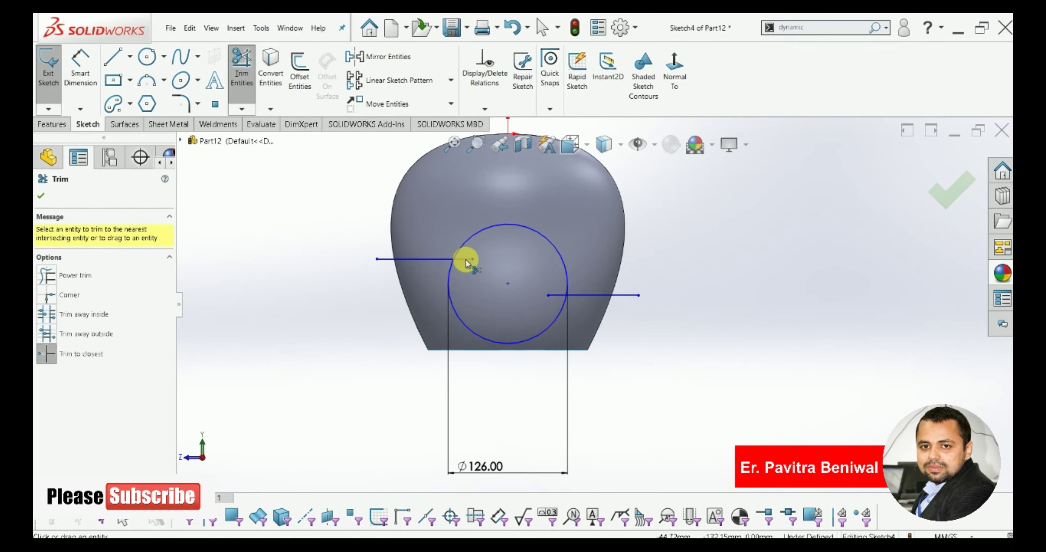
{"action": "left_click", "coordinate": [553, 294]}
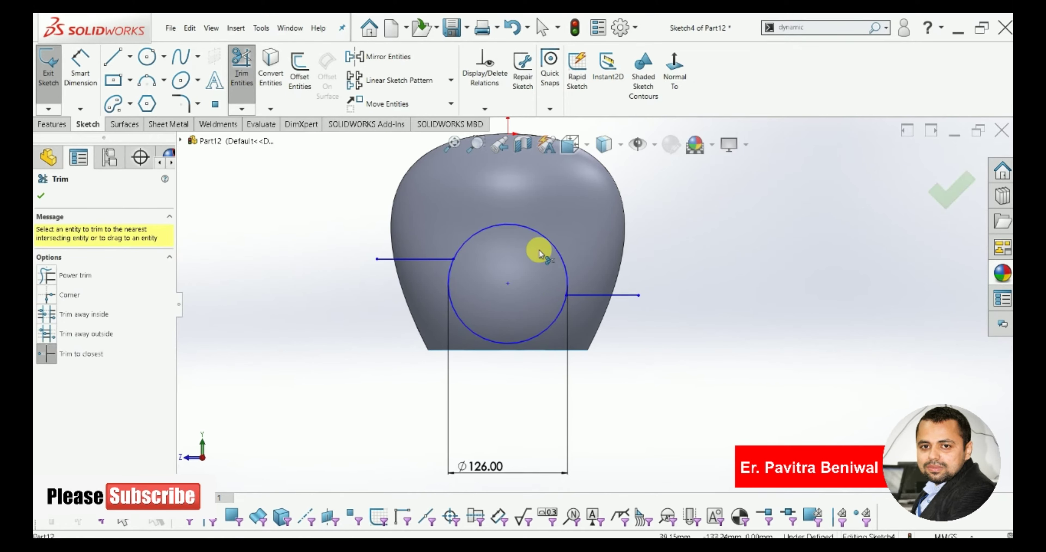
{"action": "left_click", "coordinate": [534, 230]}
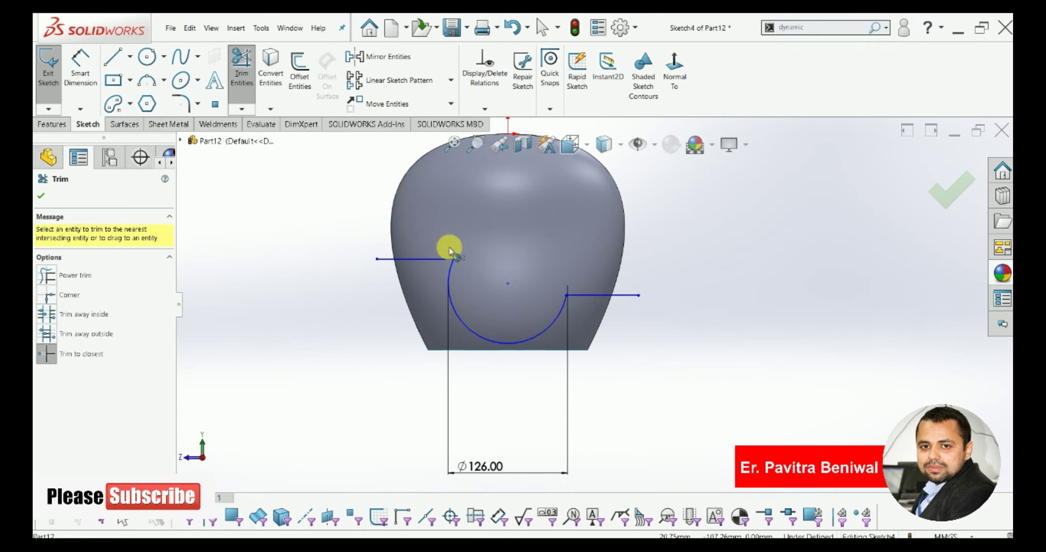
{"action": "right_click", "coordinate": [226, 230]}
{"action": "left_click", "coordinate": [255, 254]}
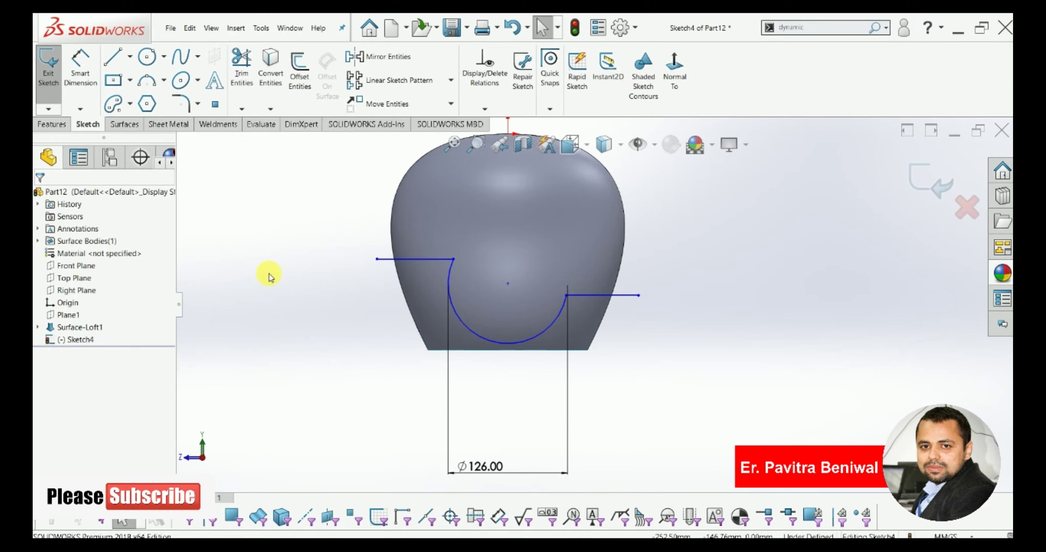
Step: Draw a horizontal construction centreline across the helmet
{"action": "left_click", "coordinate": [130, 56]}
{"action": "left_click", "coordinate": [140, 83]}
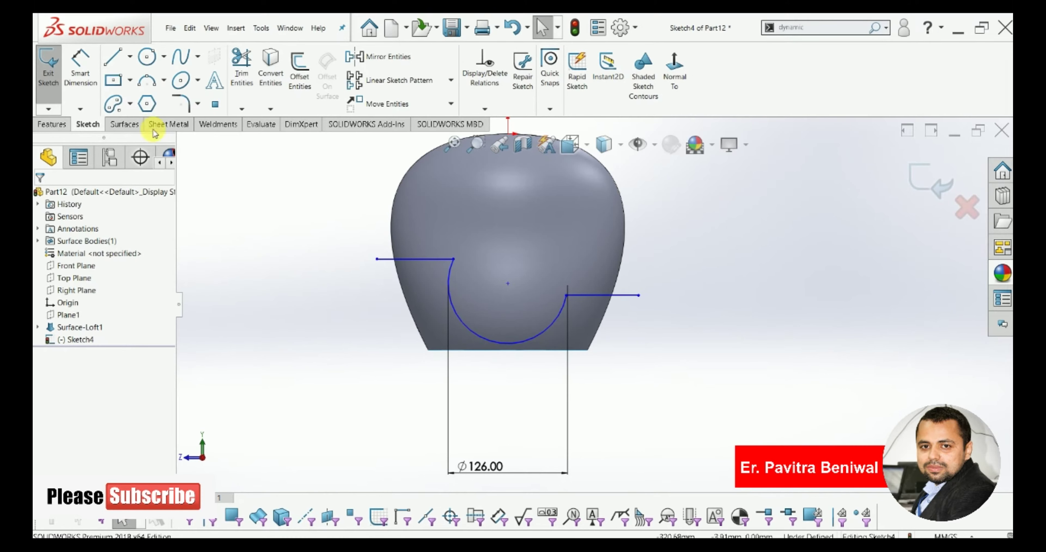
{"action": "left_click", "coordinate": [343, 279]}
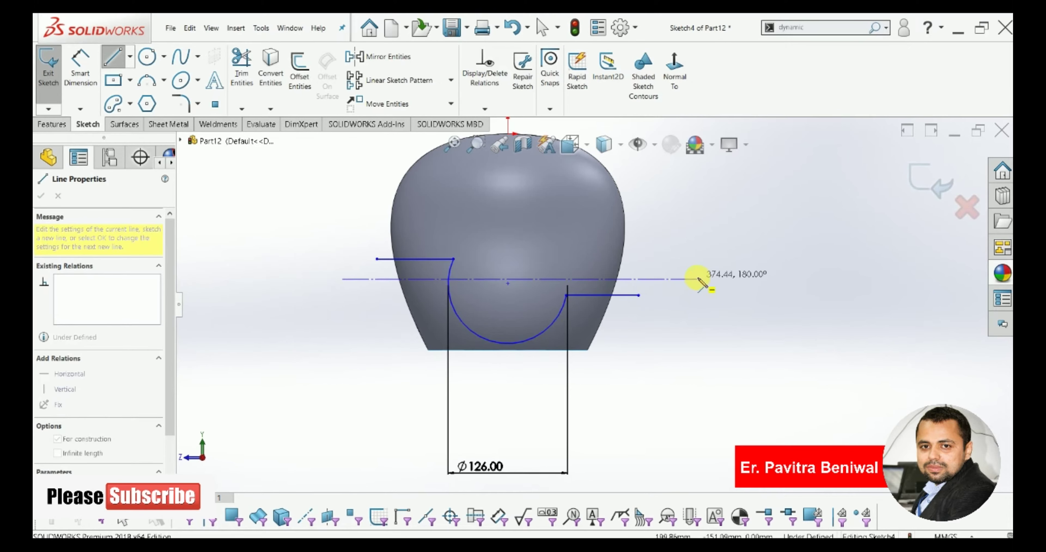
{"action": "left_click", "coordinate": [697, 278]}
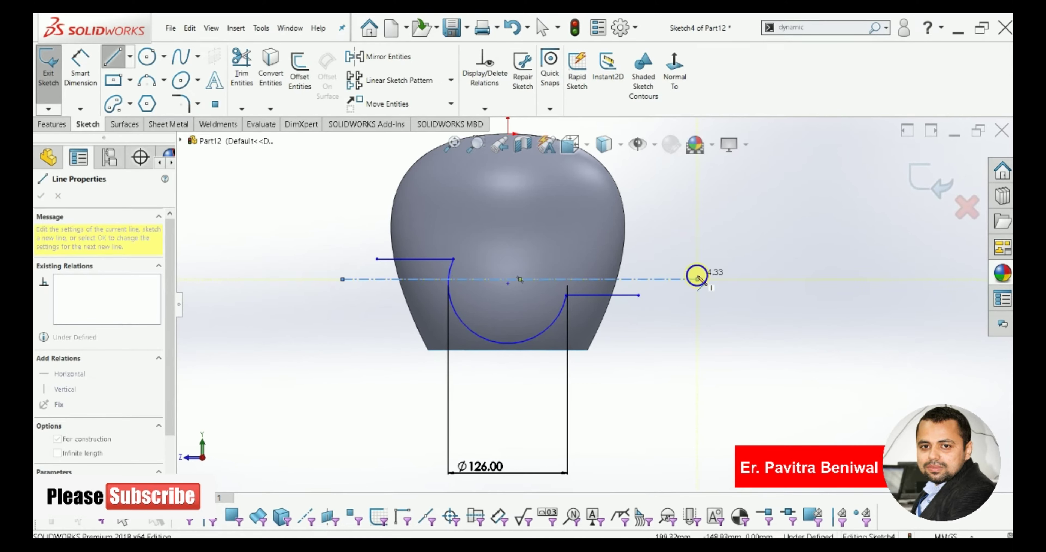
{"action": "right_click", "coordinate": [697, 278]}
{"action": "left_click", "coordinate": [733, 280]}
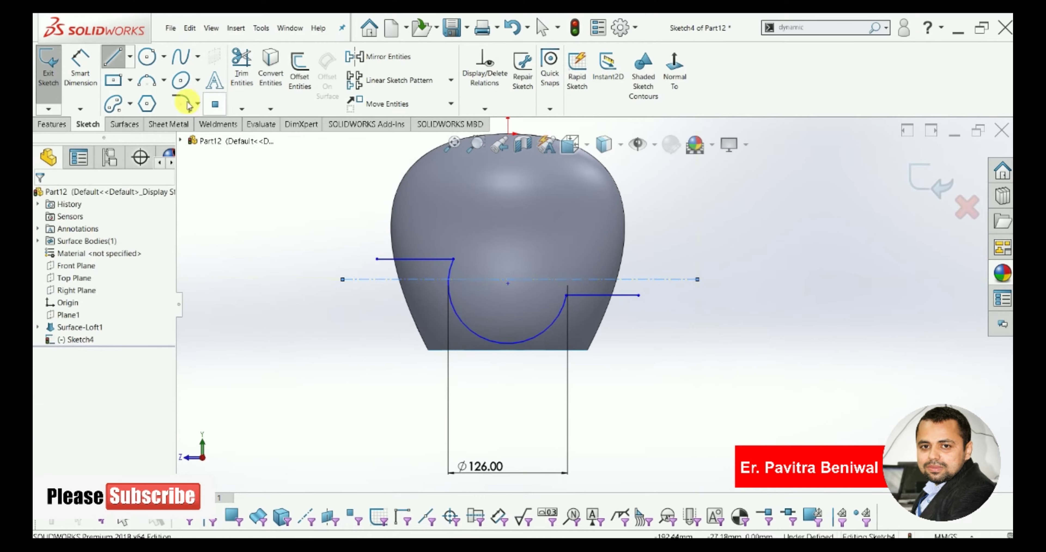
Step: Dimension the centreline 134 mm from the origin
{"action": "left_click", "coordinate": [75, 78]}
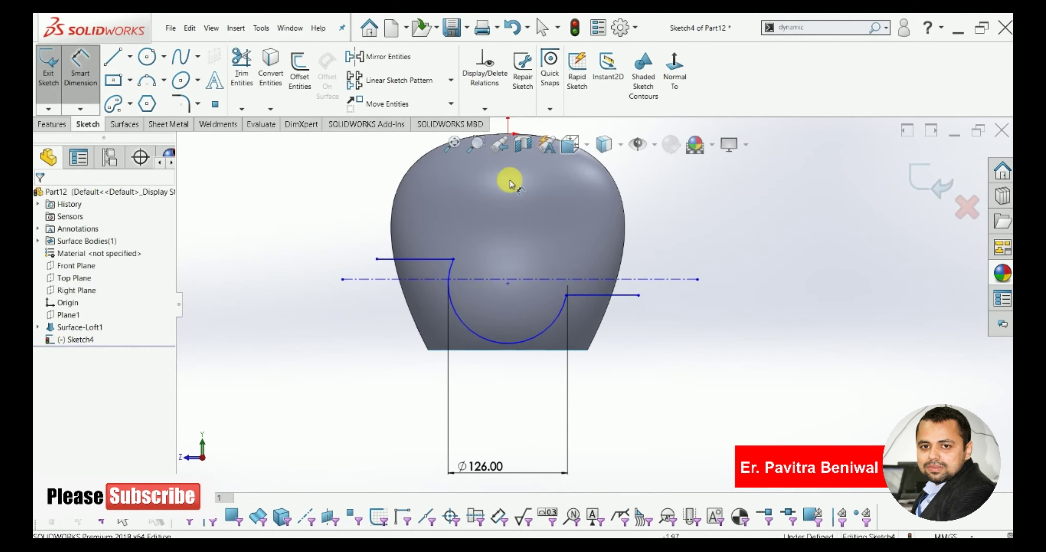
{"action": "scroll", "coordinate": [510, 184], "scroll_direction": "up", "scroll_amount": 2}
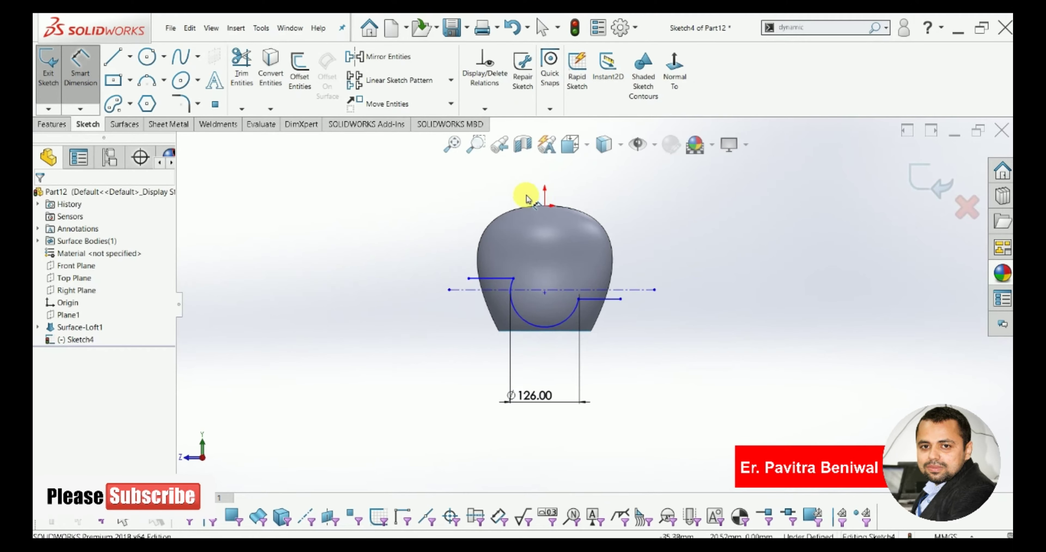
{"action": "left_click", "coordinate": [541, 211]}
{"action": "left_click", "coordinate": [559, 313]}
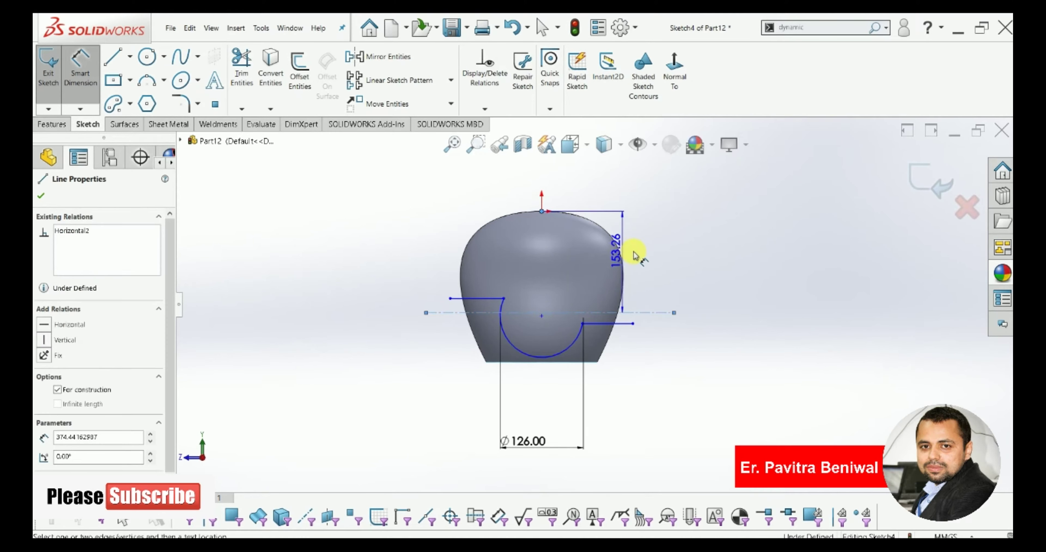
{"action": "left_click", "coordinate": [773, 257]}
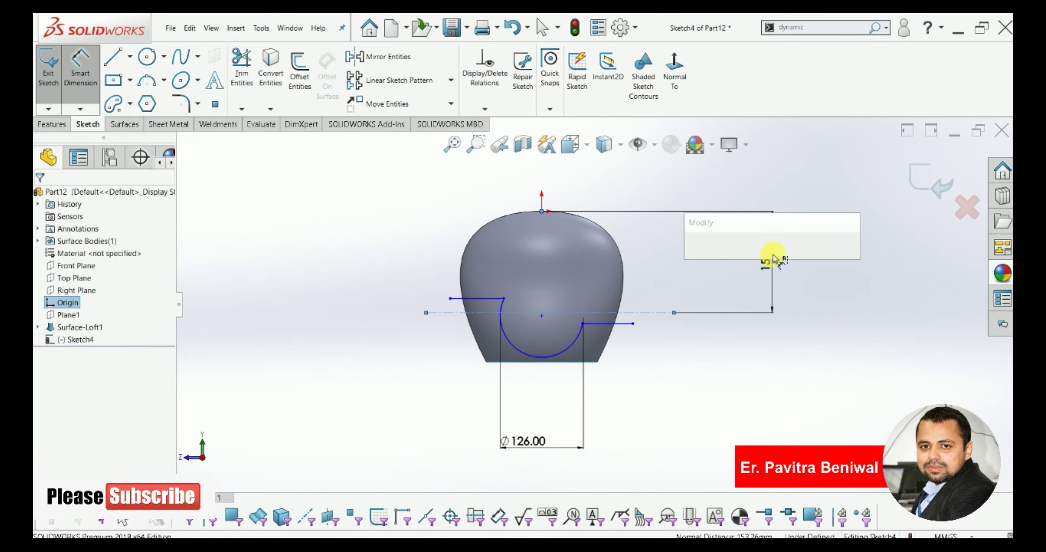
{"action": "type", "text": "134"}
{"action": "key", "text": "Return"}
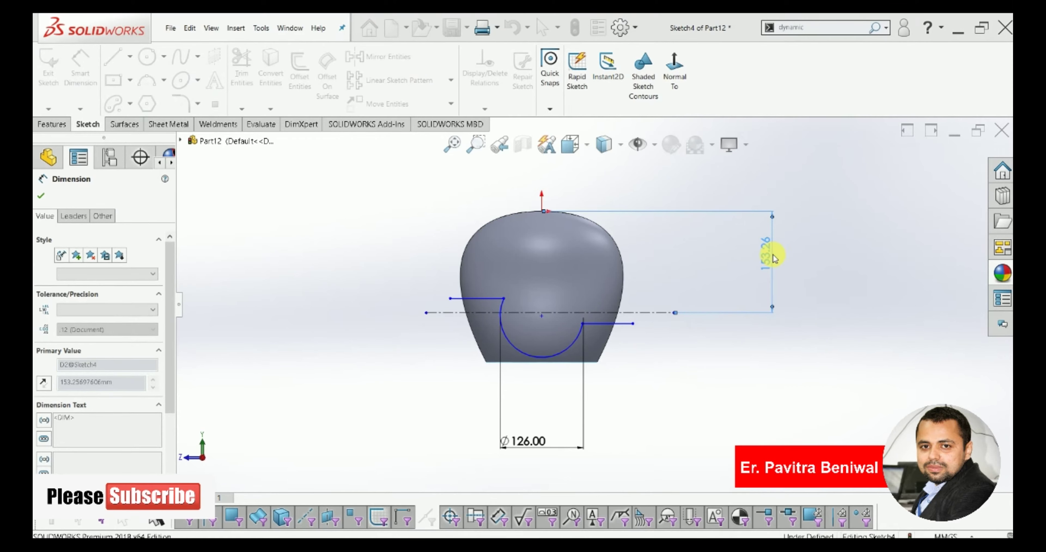
Step: Set the right line's offset from the centreline to 28.50 mm
{"action": "left_click", "coordinate": [710, 382]}
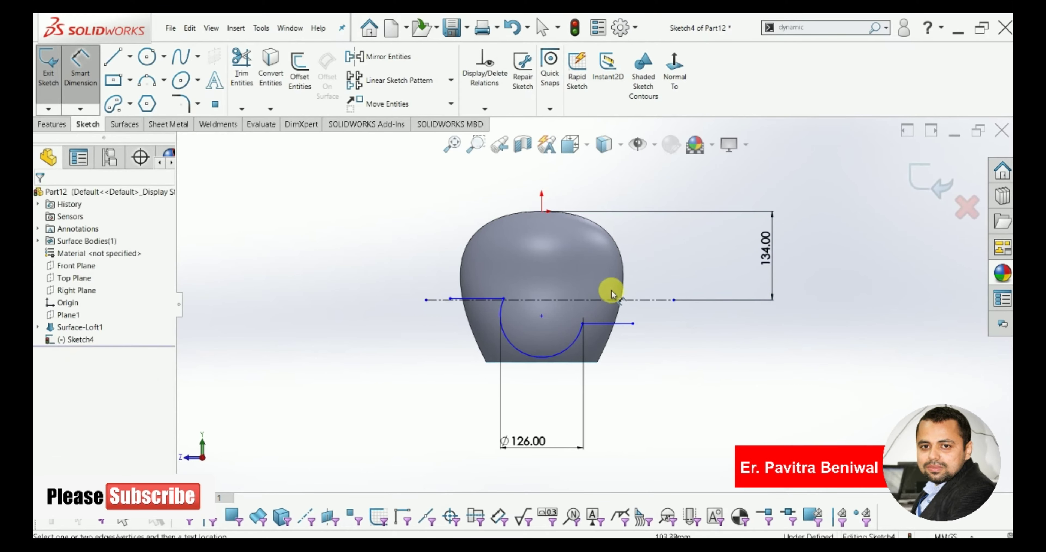
{"action": "left_click", "coordinate": [618, 299]}
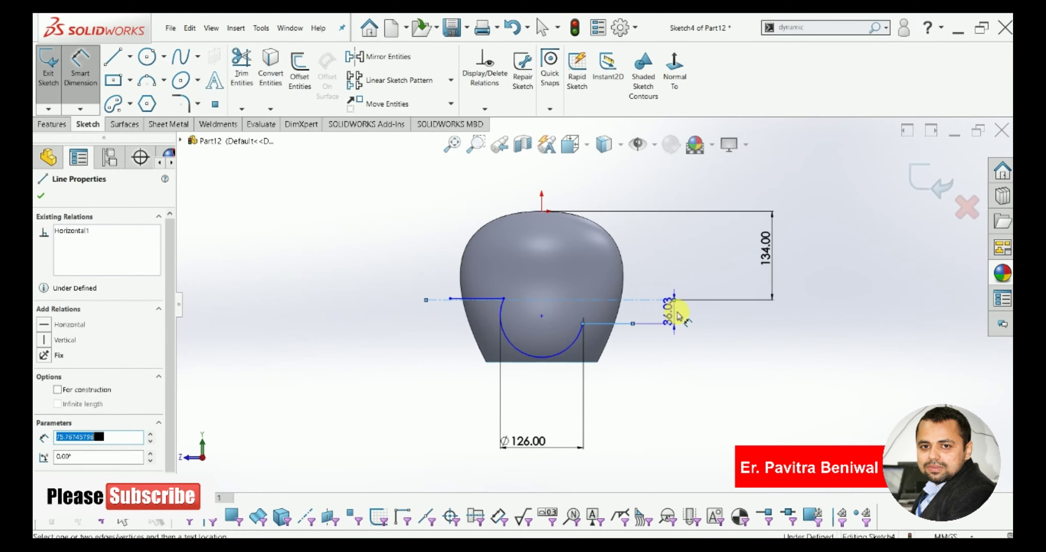
{"action": "left_click", "coordinate": [677, 317]}
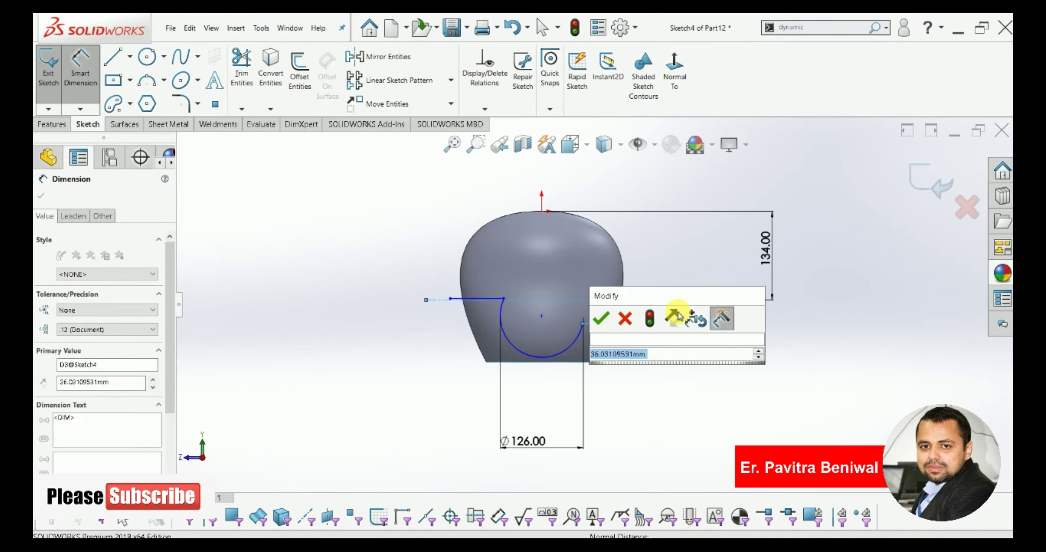
{"action": "type", "text": "="}
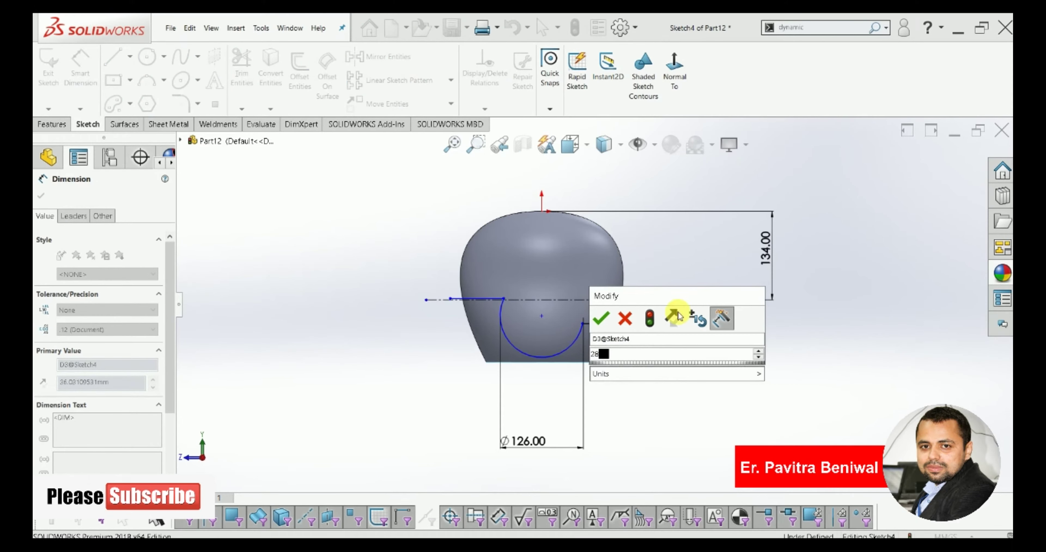
{"action": "key", "text": "Escape"}
{"action": "left_click", "coordinate": [679, 315]}
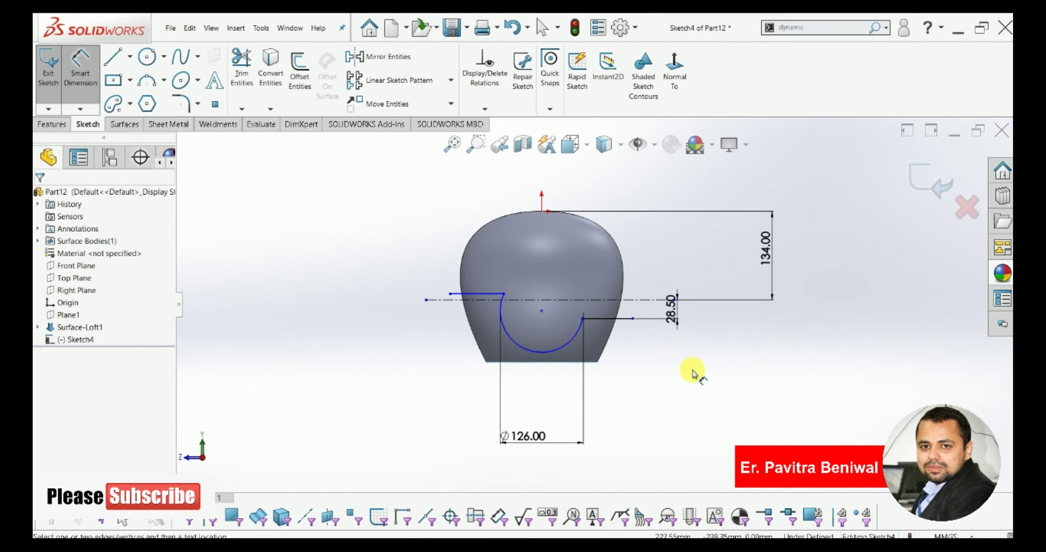
Step: Dimension the left line 11.50 mm from the centreline
{"action": "scroll", "coordinate": [466, 300], "scroll_direction": "down", "scroll_amount": 1}
{"action": "scroll", "coordinate": [503, 303], "scroll_direction": "down", "scroll_amount": 1}
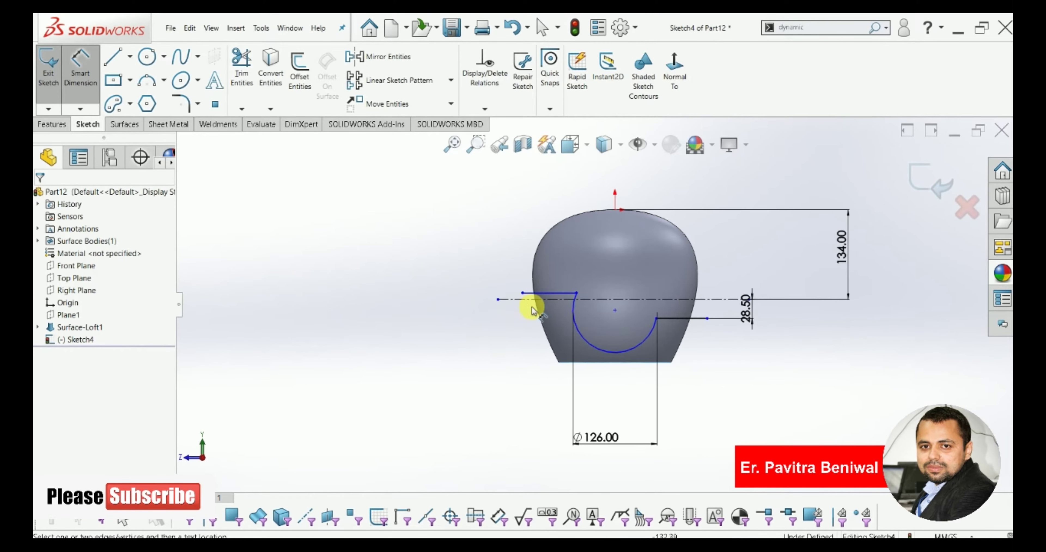
{"action": "scroll", "coordinate": [536, 302], "scroll_direction": "down", "scroll_amount": 1}
{"action": "left_click", "coordinate": [558, 291]}
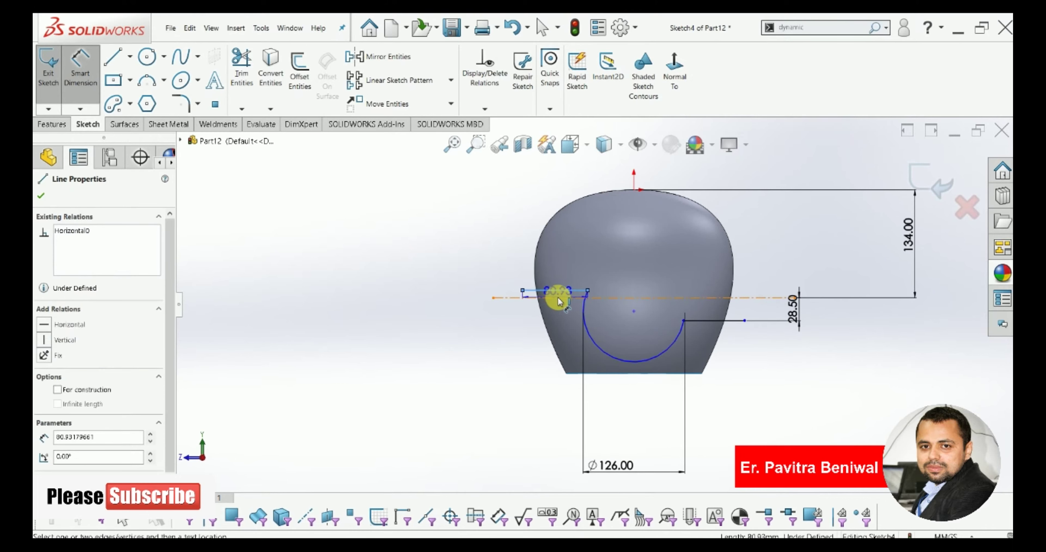
{"action": "left_click", "coordinate": [556, 298]}
{"action": "left_click", "coordinate": [443, 296]}
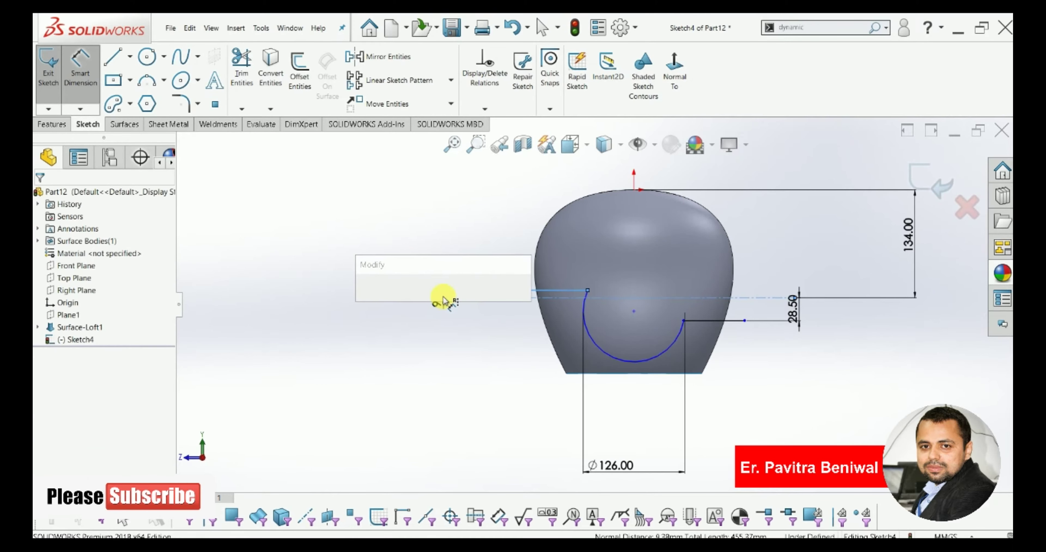
{"action": "type", "text": "11.5"}
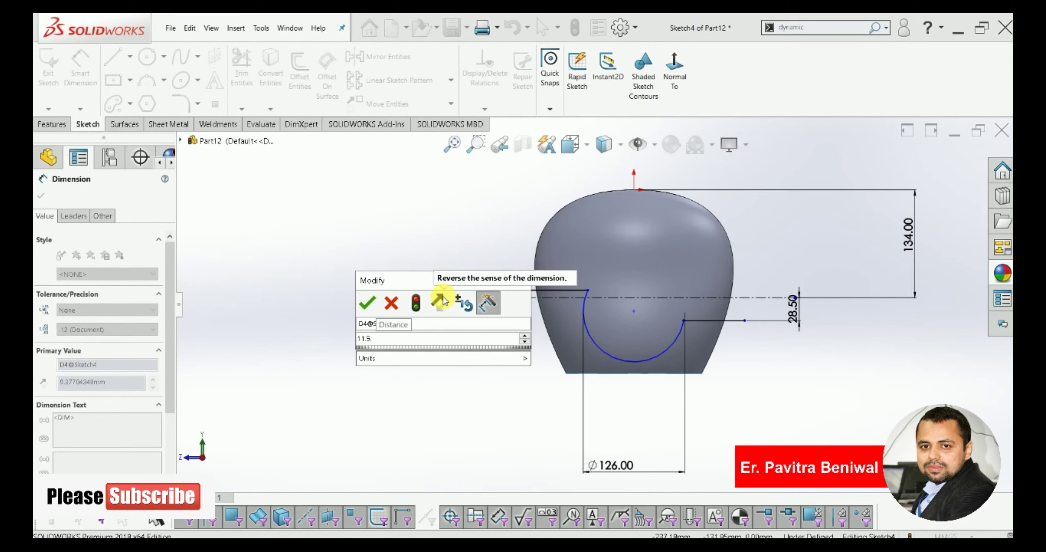
{"action": "key", "text": "Return"}
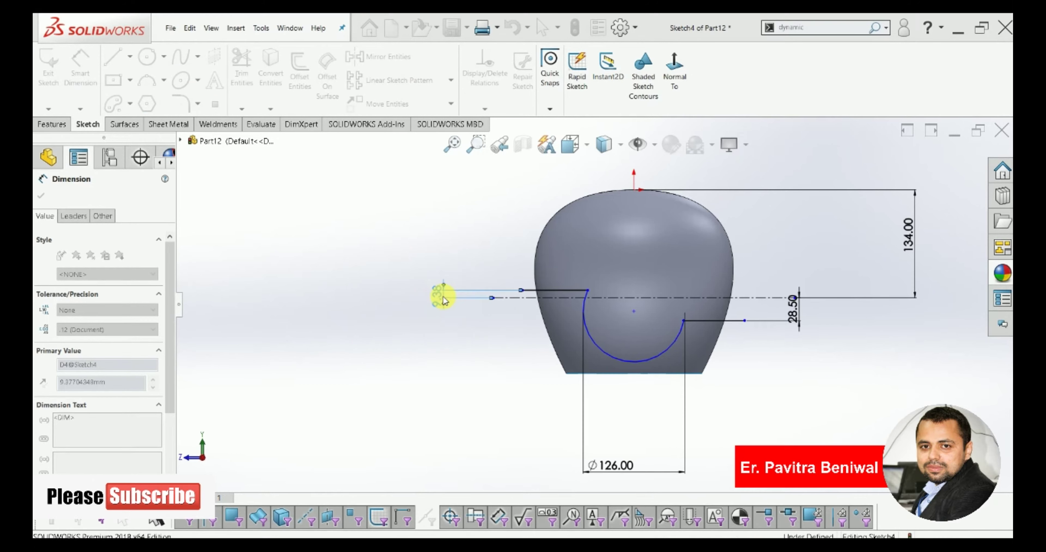
{"action": "right_click", "coordinate": [425, 363]}
Step: Add a Vertical relation between the arc centre and the helmet's top vertex
{"action": "left_click", "coordinate": [452, 393]}
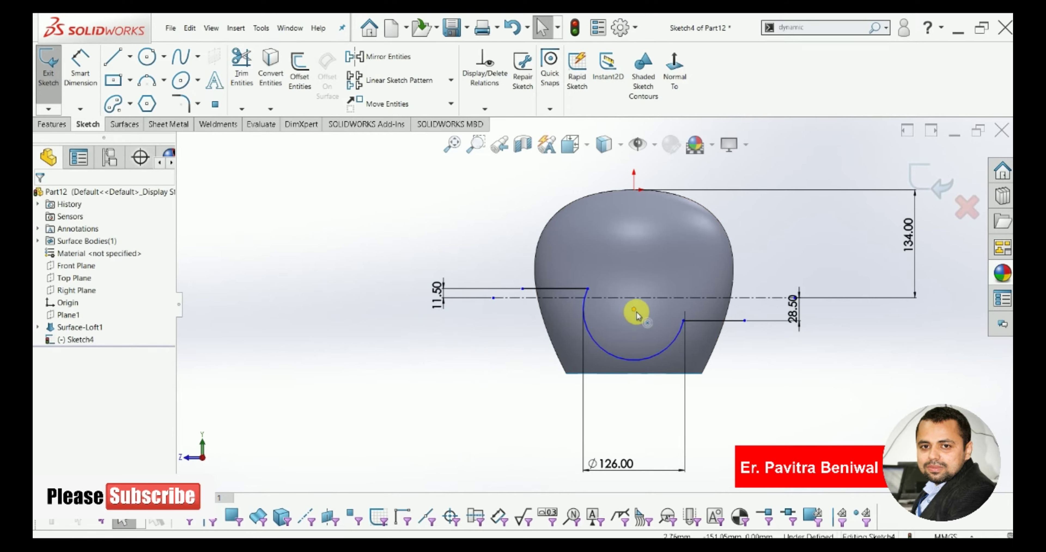
{"action": "left_click", "coordinate": [689, 322]}
{"action": "left_click", "coordinate": [694, 321], "text": "ctrl"}
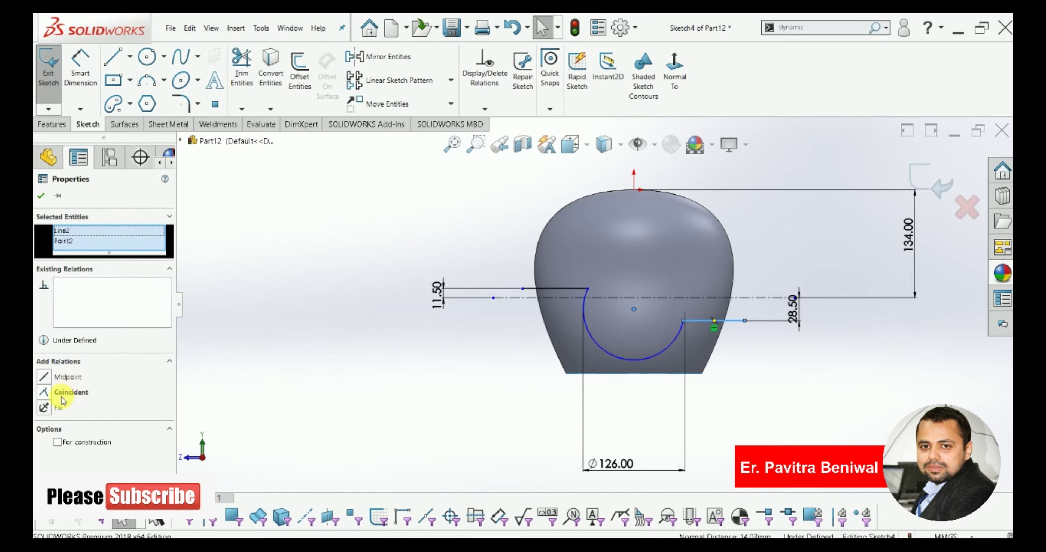
{"action": "left_click", "coordinate": [404, 396]}
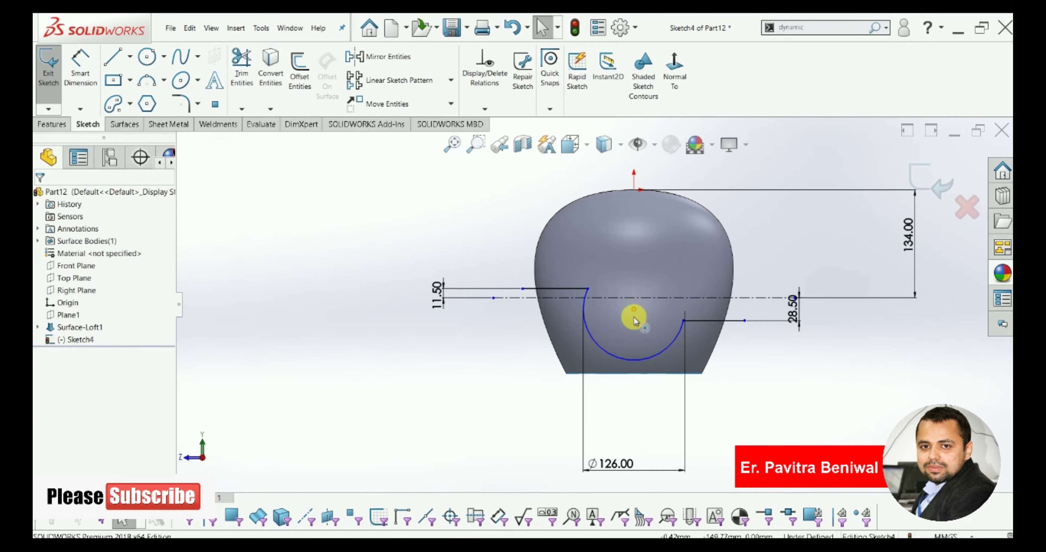
{"action": "left_click", "coordinate": [635, 320]}
{"action": "left_click_drag", "start_coordinate": [632, 343], "coordinate": [653, 349]}
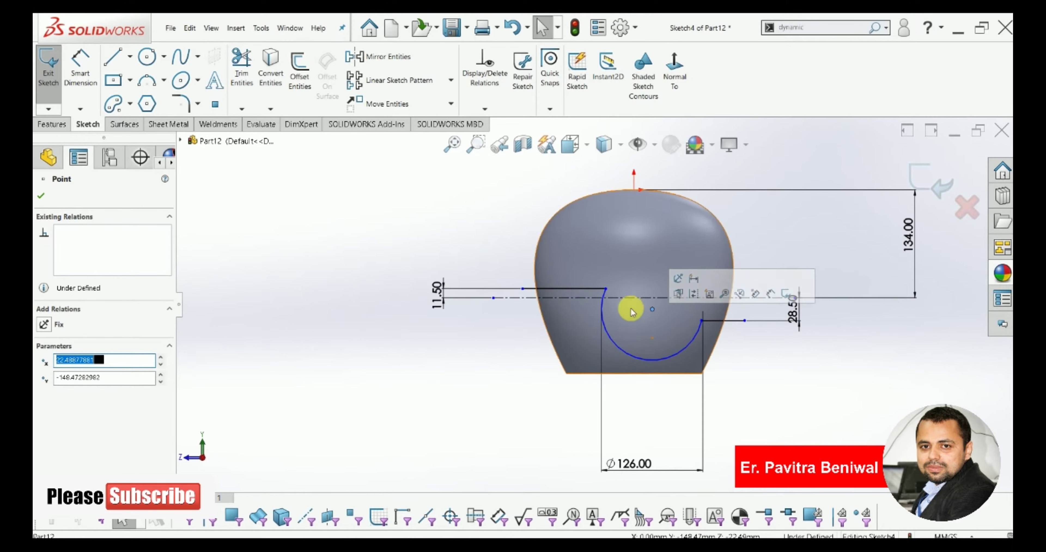
{"action": "left_click", "coordinate": [609, 278]}
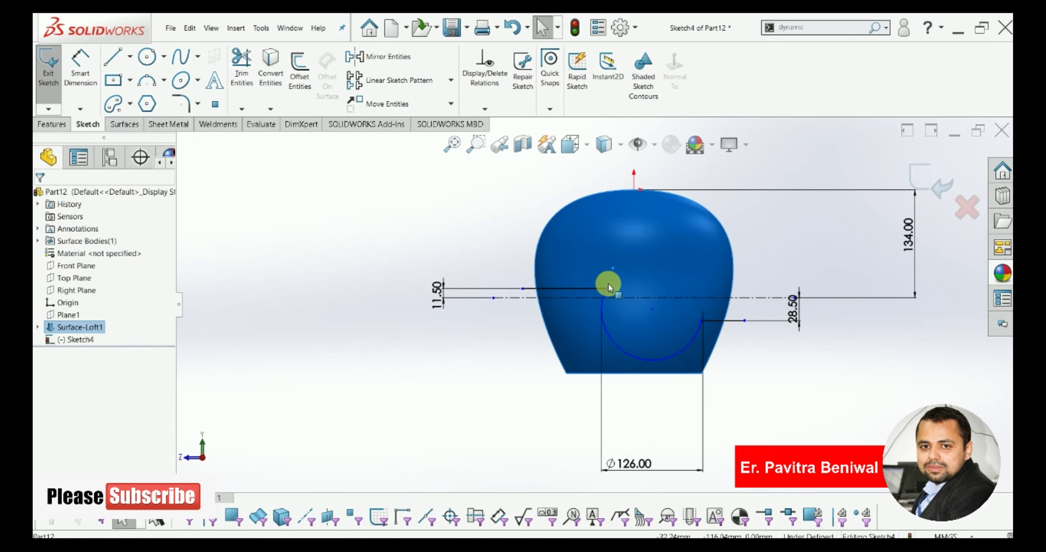
{"action": "left_click", "coordinate": [747, 367]}
{"action": "left_click", "coordinate": [652, 309]}
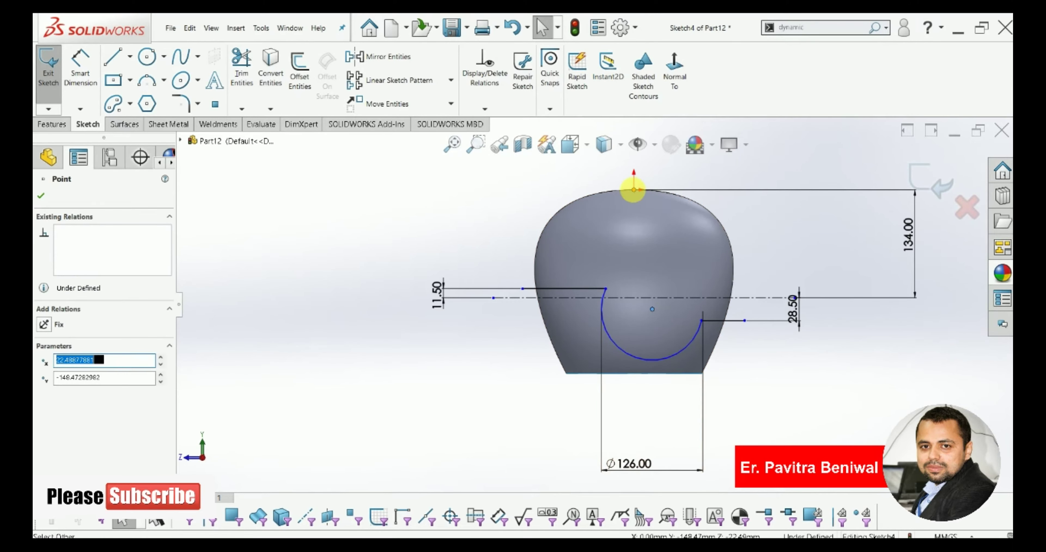
{"action": "left_click", "coordinate": [634, 190], "text": "ctrl"}
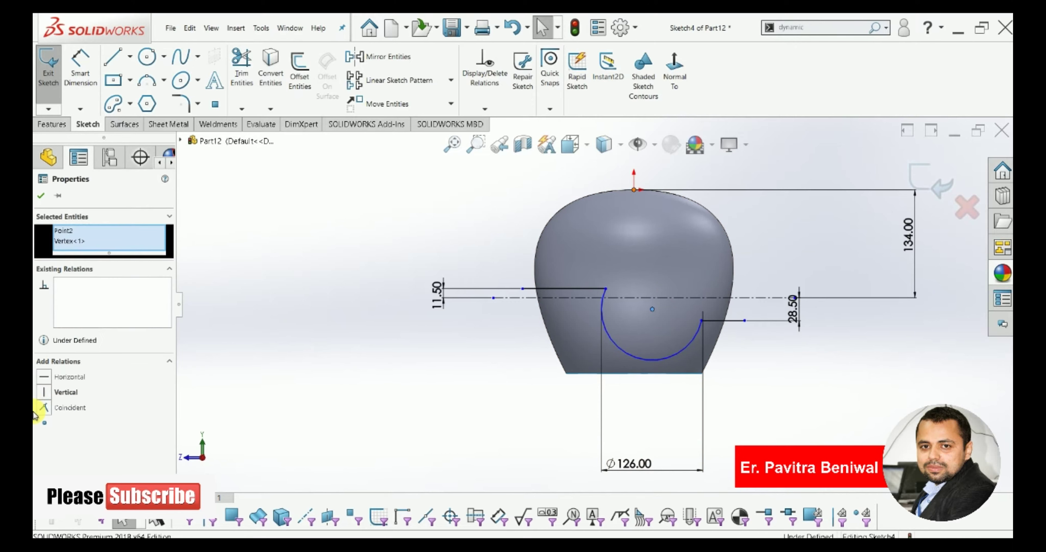
{"action": "left_click", "coordinate": [48, 392]}
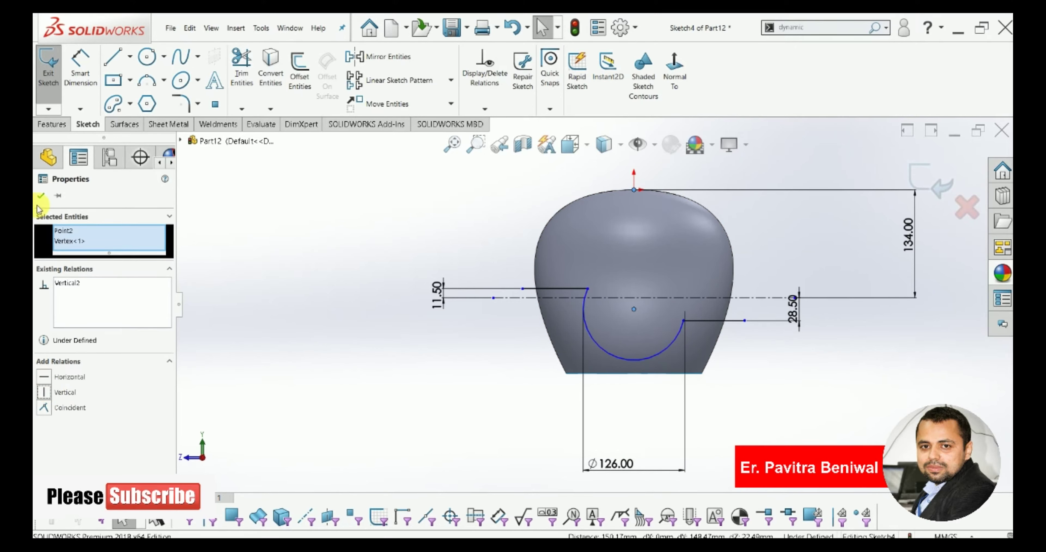
{"action": "left_click", "coordinate": [41, 197]}
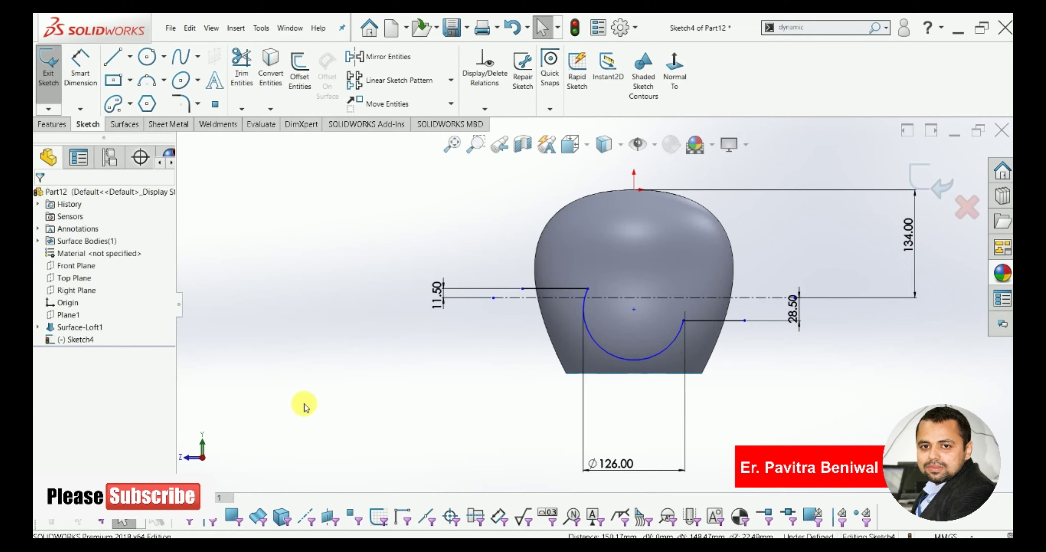
Step: Add a Horizontal relation between the arc centre and the right line's endpoint
{"action": "left_click_drag", "start_coordinate": [634, 309], "coordinate": [637, 418]}
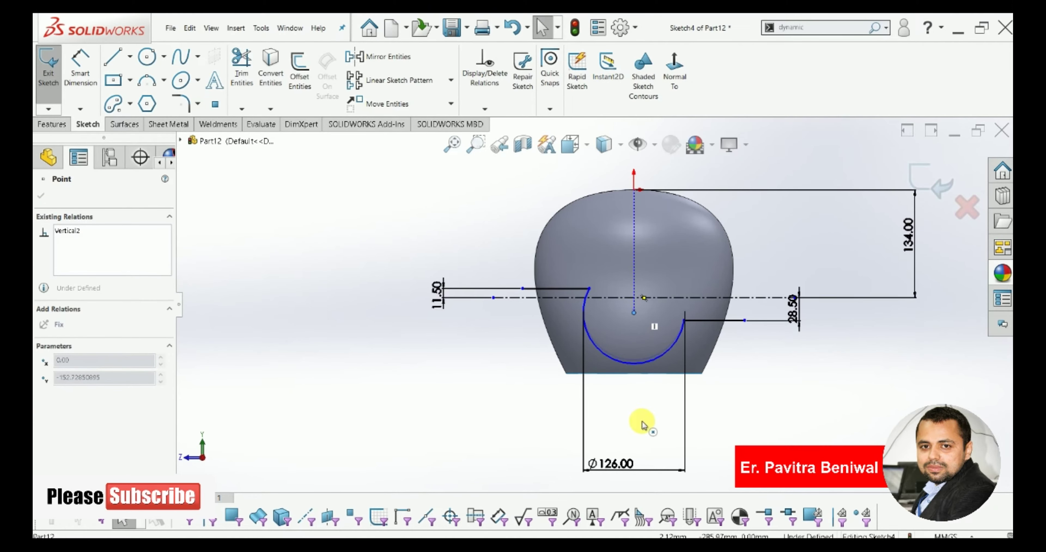
{"action": "left_click_drag", "start_coordinate": [635, 316], "coordinate": [680, 322]}
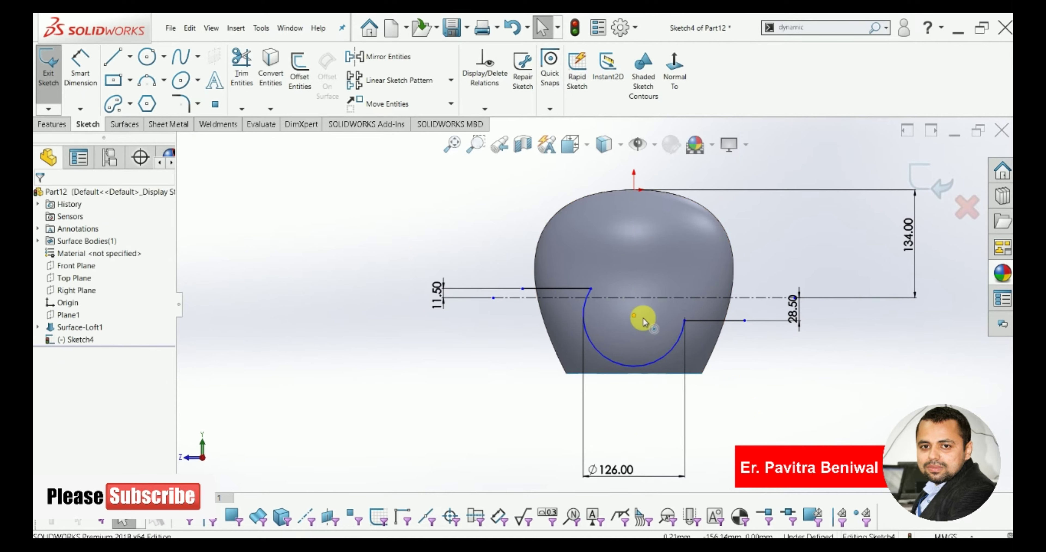
{"action": "left_click", "coordinate": [683, 321], "text": "ctrl"}
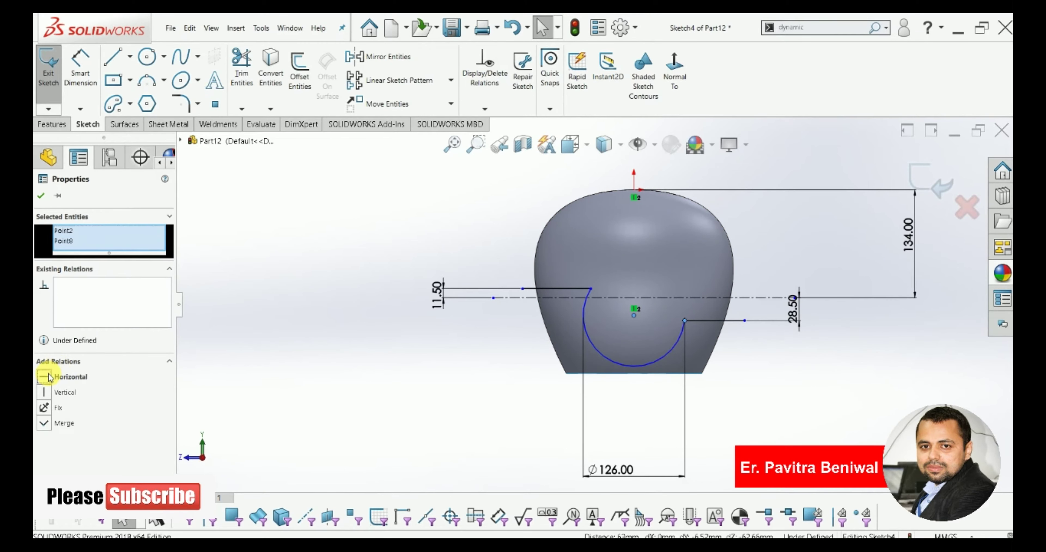
{"action": "left_click", "coordinate": [49, 376]}
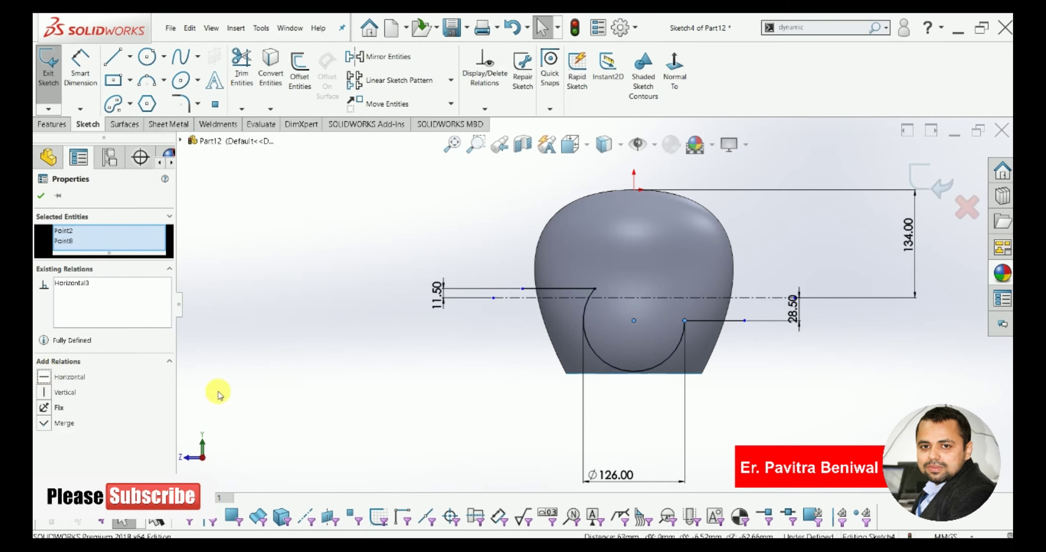
{"action": "left_click", "coordinate": [39, 198]}
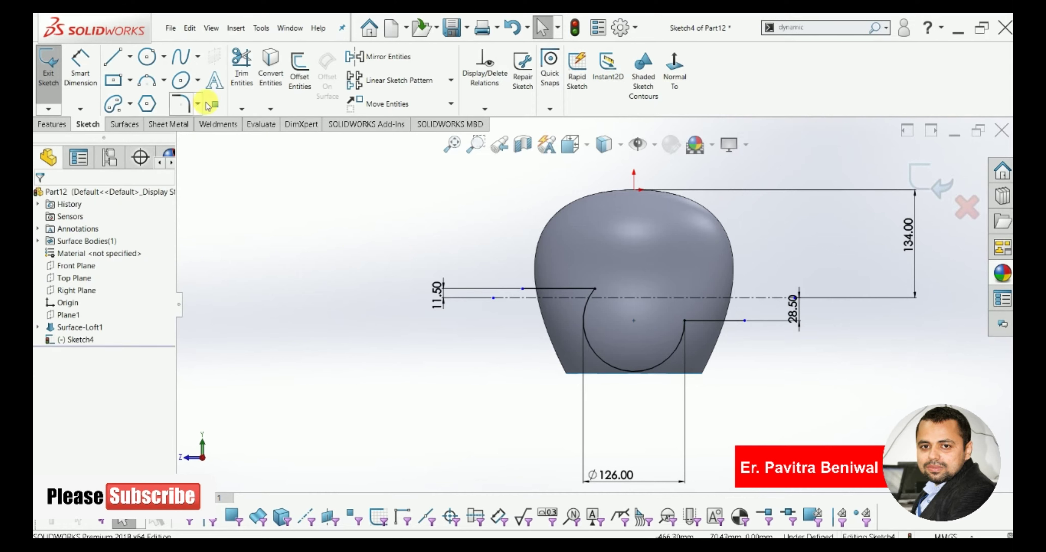
Step: Round the corner between the left line and the arc with a 20 mm fillet
{"action": "left_click", "coordinate": [187, 105]}
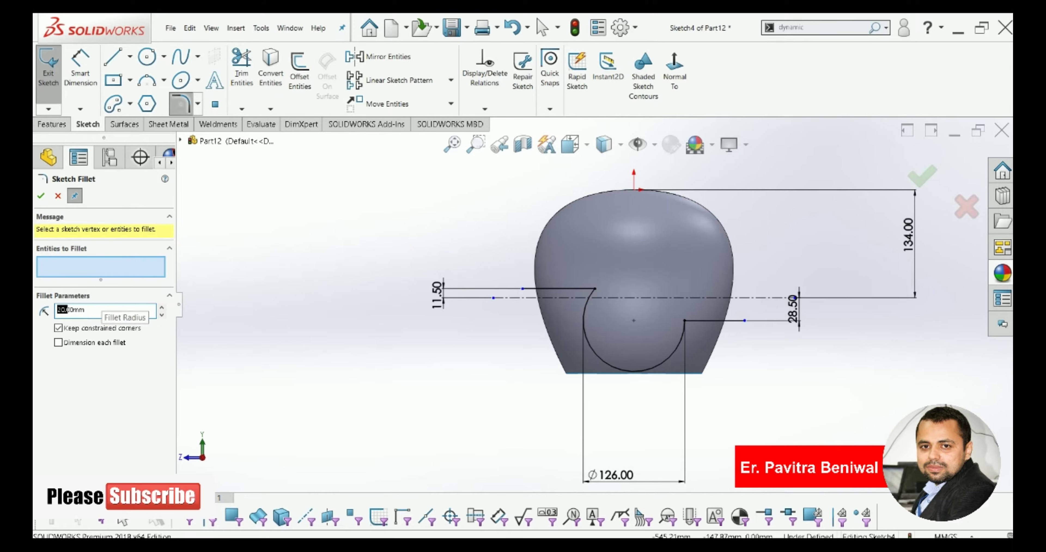
{"action": "left_click", "coordinate": [595, 291]}
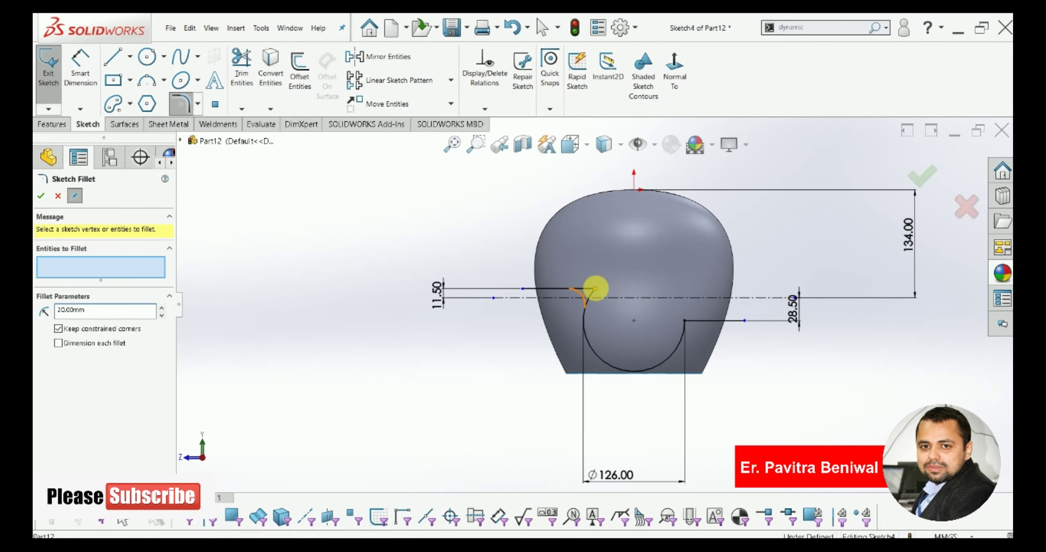
{"action": "left_click", "coordinate": [685, 323]}
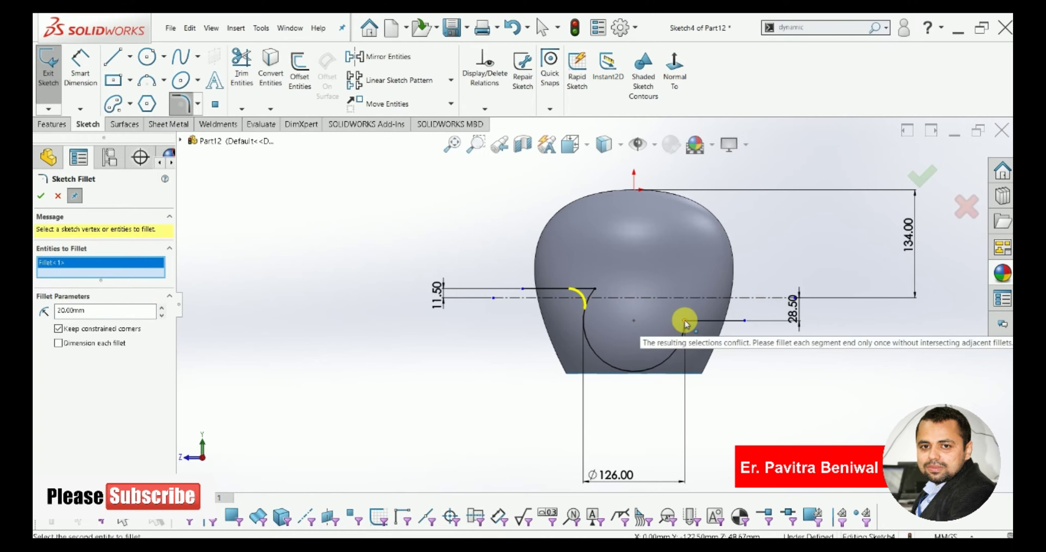
{"action": "left_click", "coordinate": [39, 198]}
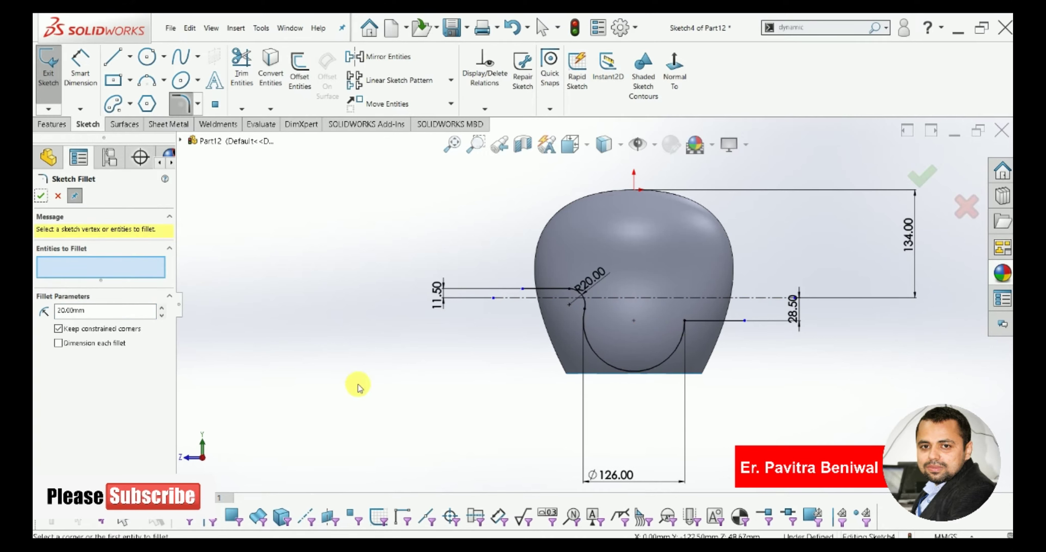
{"action": "left_click", "coordinate": [147, 60]}
Step: Draw a circle near the right line's corner and dimension it Ø40 mm
{"action": "scroll", "coordinate": [686, 333], "scroll_direction": "down", "scroll_amount": 3}
{"action": "scroll", "coordinate": [642, 321], "scroll_direction": "down", "scroll_amount": 1}
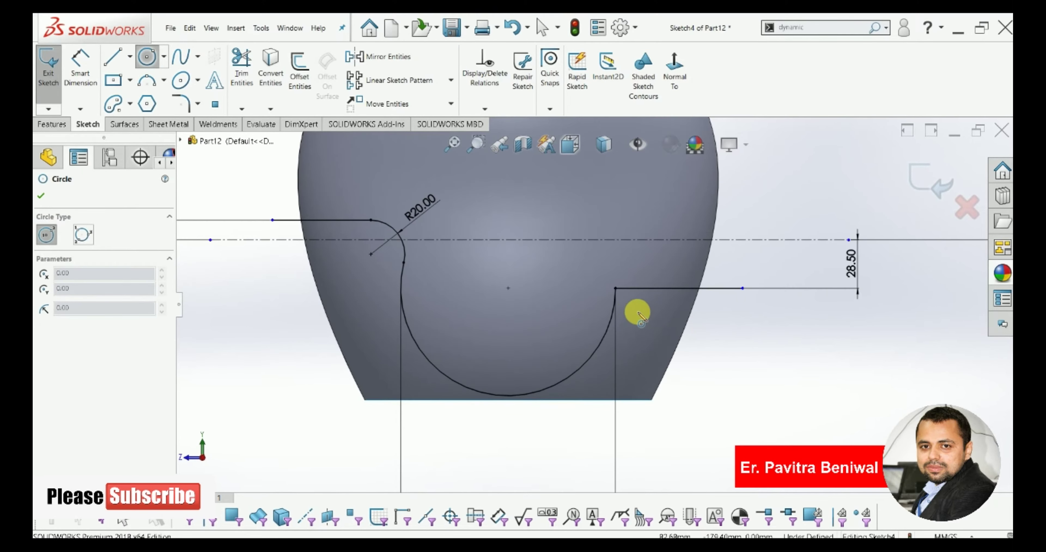
{"action": "left_click", "coordinate": [631, 309]}
{"action": "left_click", "coordinate": [642, 322]}
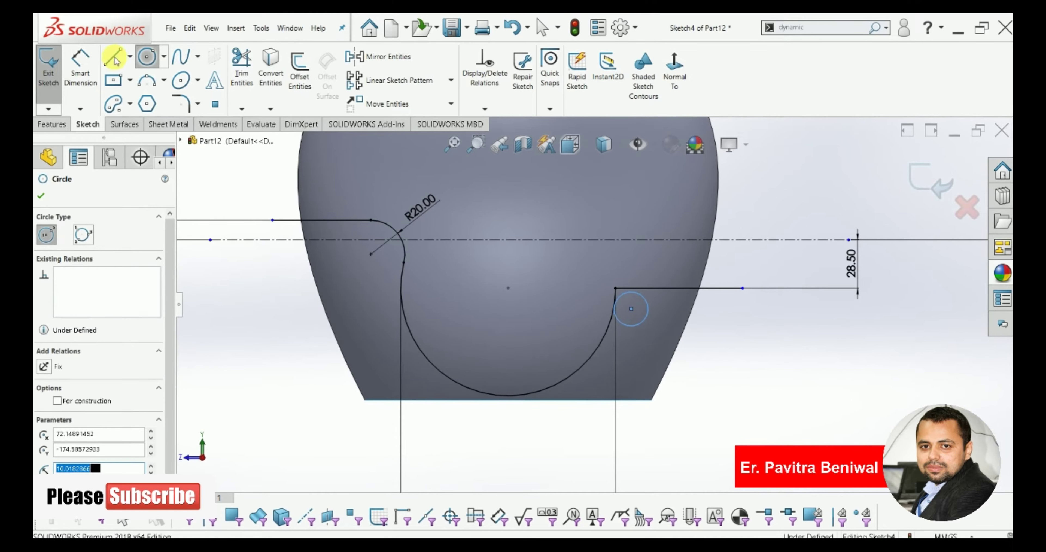
{"action": "key", "text": "Escape"}
{"action": "left_click", "coordinate": [662, 316]}
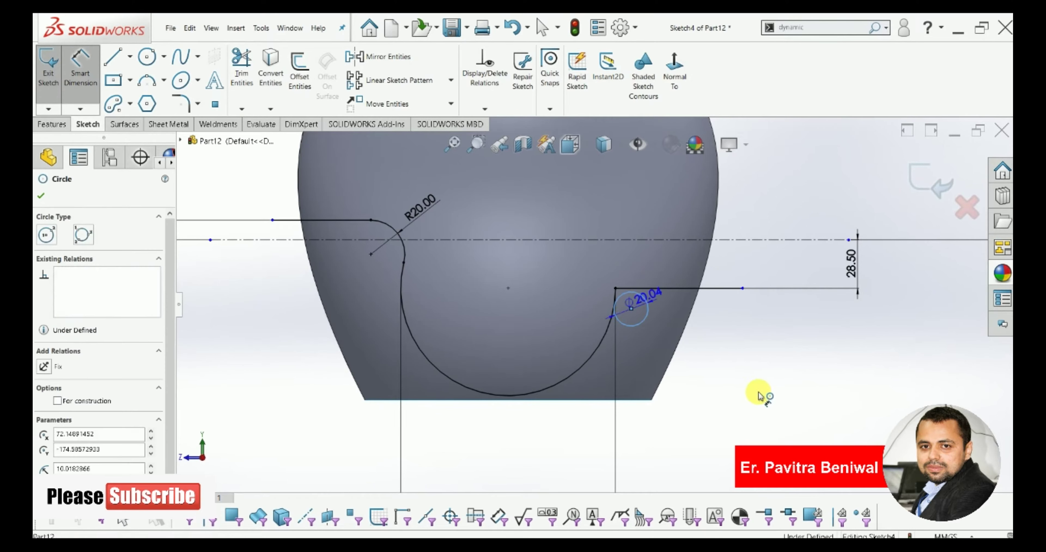
{"action": "left_click", "coordinate": [759, 390]}
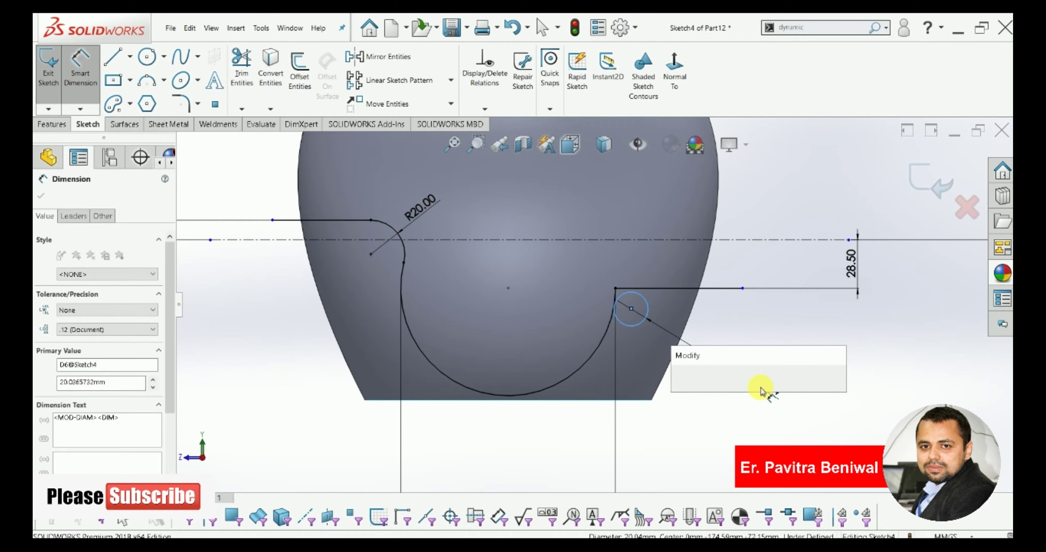
{"action": "type", "text": "40"}
{"action": "key", "text": "Return"}
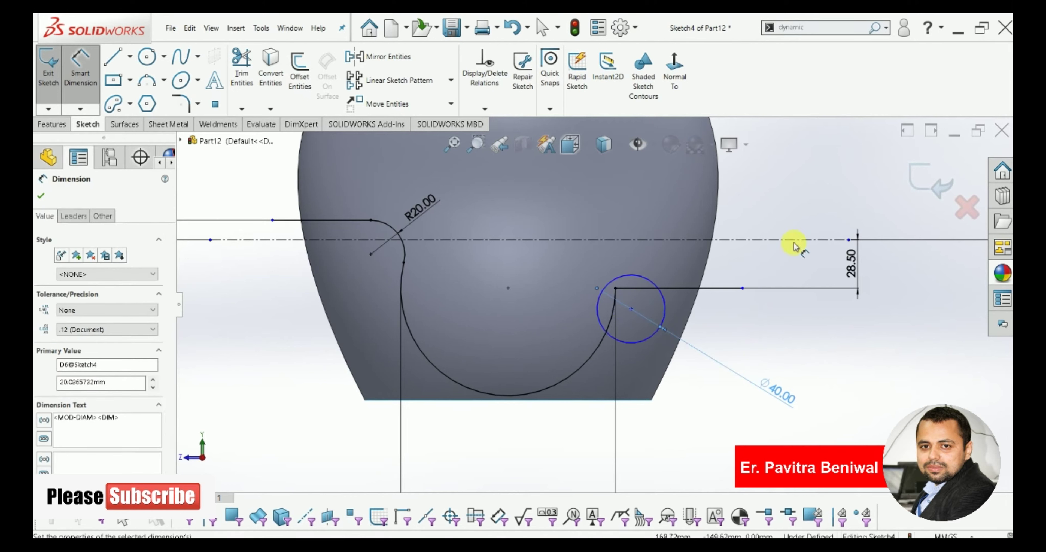
{"action": "right_click", "coordinate": [757, 166]}
{"action": "left_click", "coordinate": [789, 203]}
{"action": "key", "text": "Escape"}
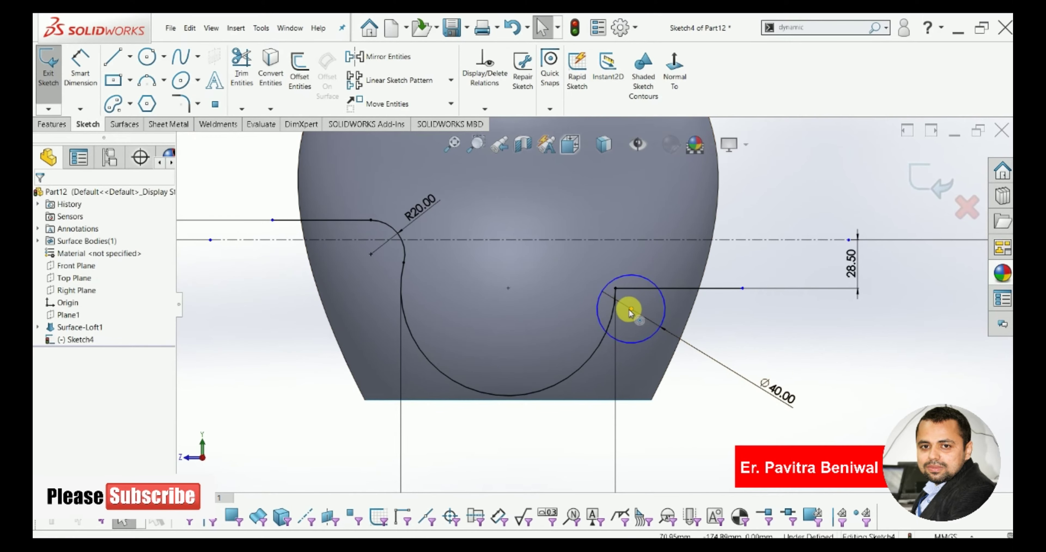
Step: Make the Ø40 circle tangent to the horizontal line and the large arc
{"action": "left_click_drag", "start_coordinate": [631, 309], "coordinate": [664, 337]}
{"action": "left_click", "coordinate": [773, 343]}
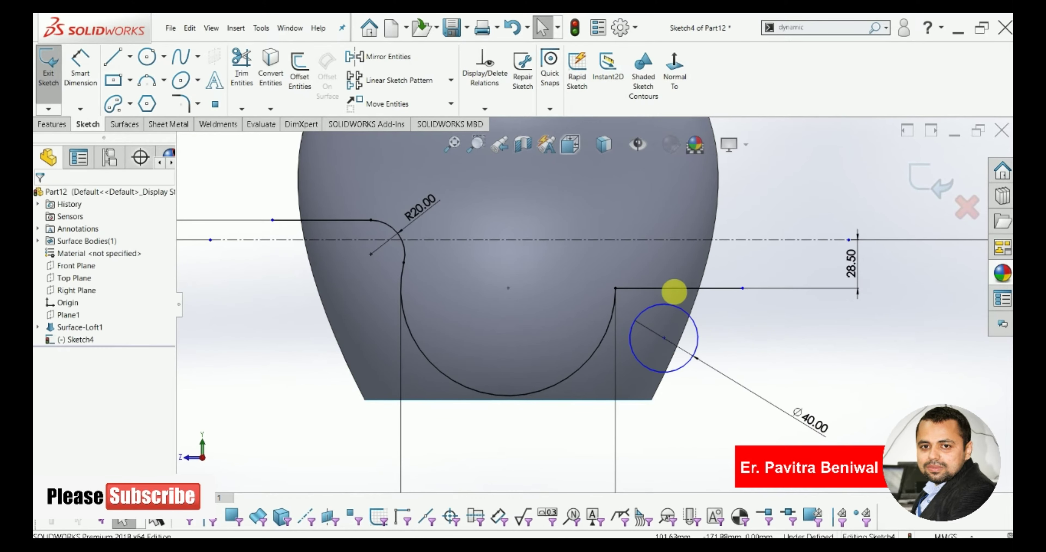
{"action": "left_click", "coordinate": [670, 288]}
{"action": "left_click", "coordinate": [642, 312], "text": "ctrl"}
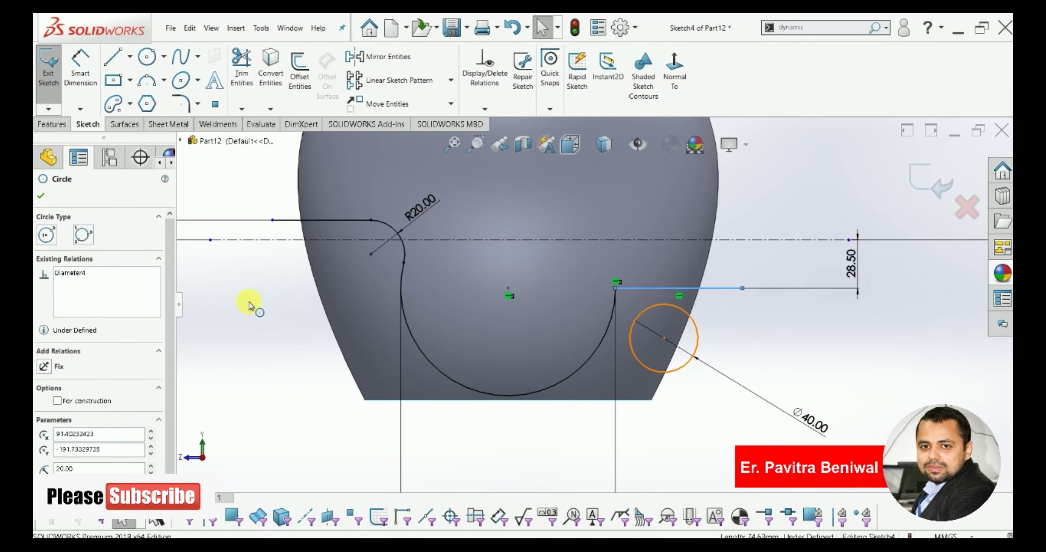
{"action": "left_click", "coordinate": [44, 377]}
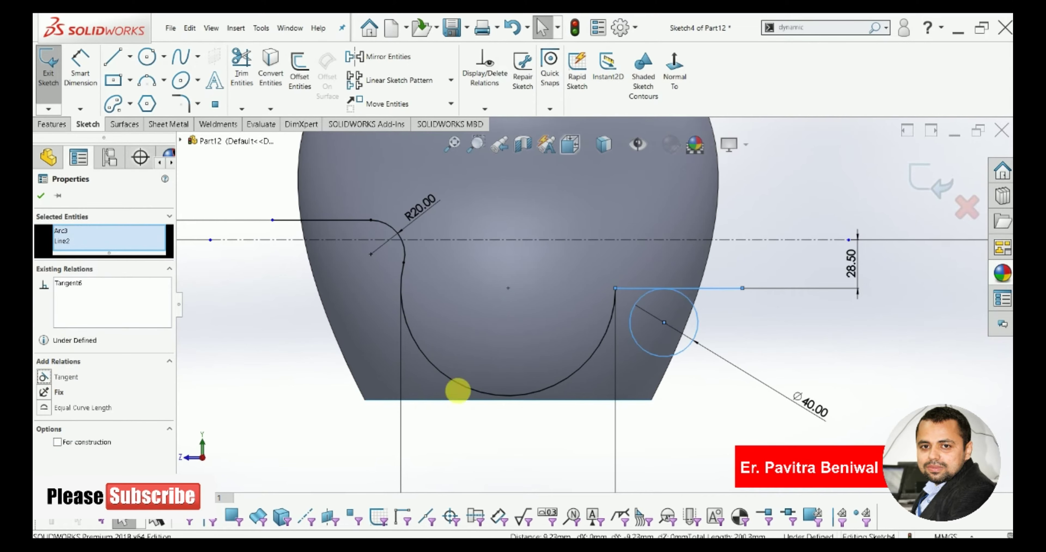
{"action": "left_click", "coordinate": [716, 443]}
{"action": "left_click", "coordinate": [635, 347]}
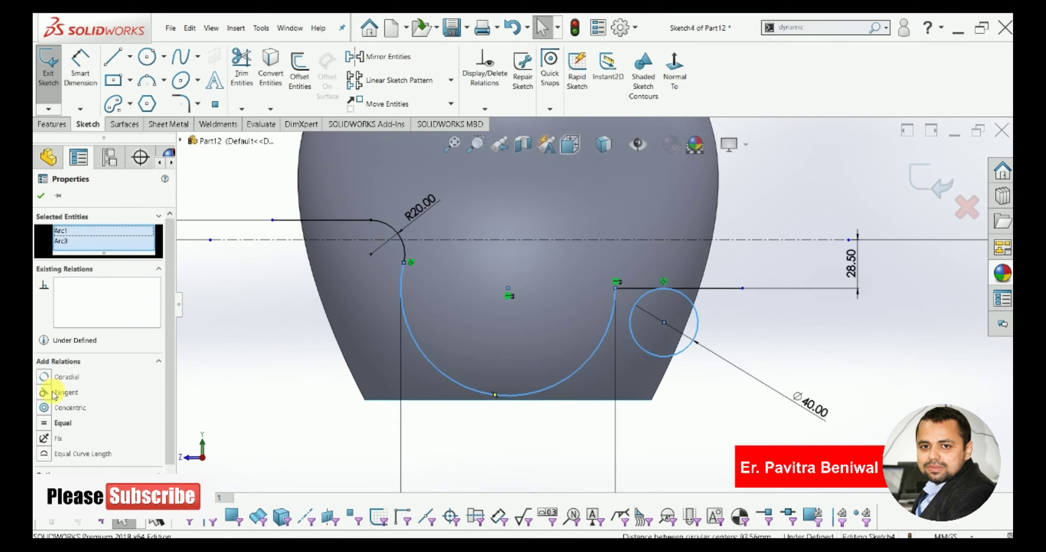
{"action": "left_click", "coordinate": [46, 392]}
{"action": "left_click", "coordinate": [43, 198]}
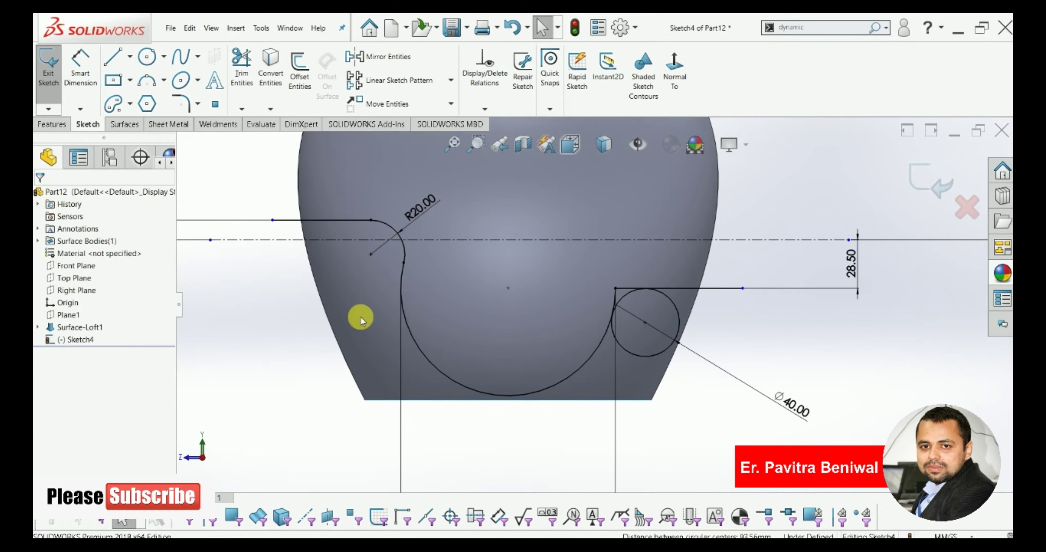
{"action": "left_click", "coordinate": [241, 60]}
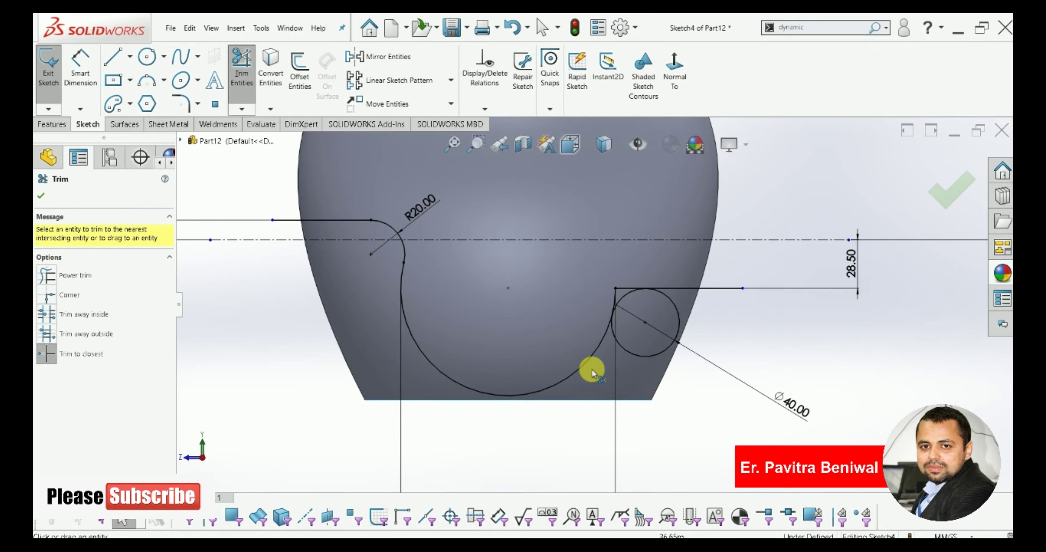
Step: Trim away the unwanted part of the Ø40 circle, leaving a blending arc
{"action": "left_click", "coordinate": [624, 289]}
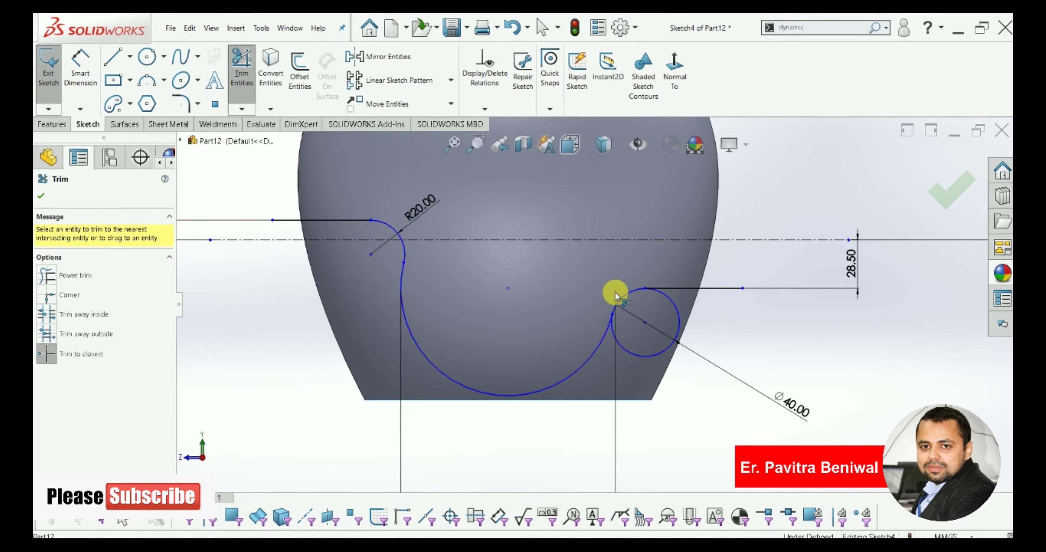
{"action": "right_click", "coordinate": [785, 351]}
{"action": "left_click", "coordinate": [821, 377]}
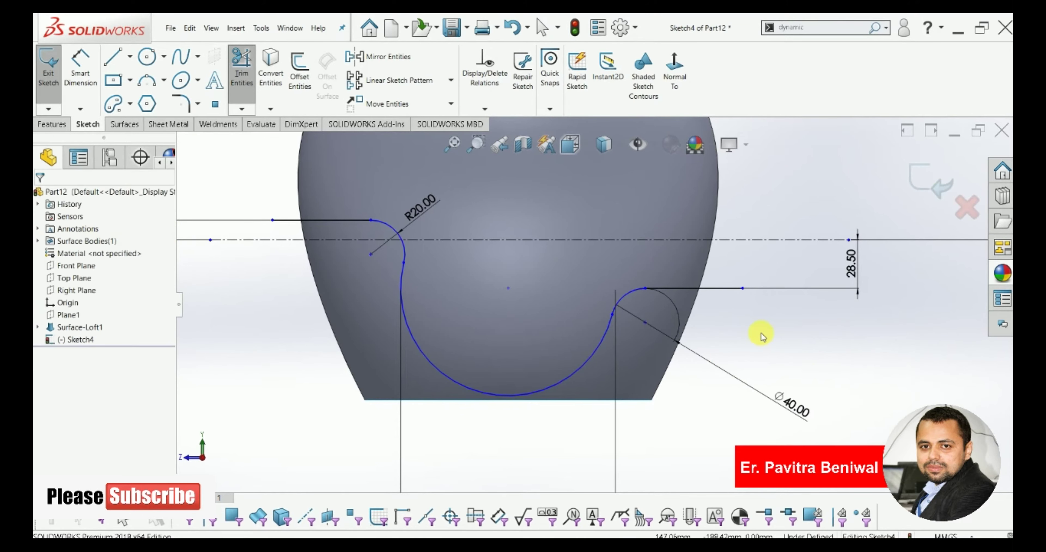
Step: Align the large arc's centre horizontally with the line's endpoint
{"action": "left_click", "coordinate": [508, 288]}
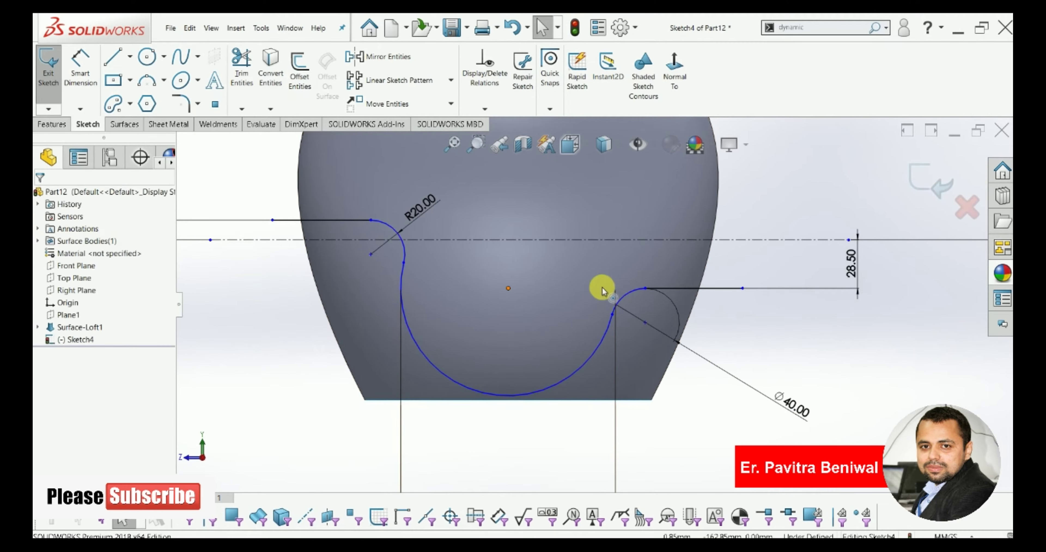
{"action": "left_click", "coordinate": [645, 288], "text": "ctrl"}
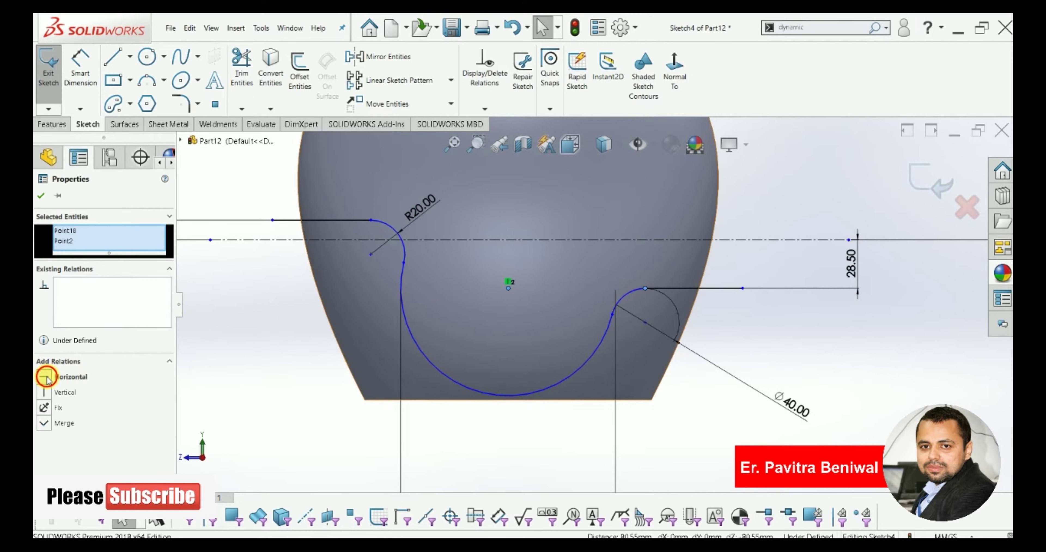
{"action": "left_click", "coordinate": [46, 378]}
{"action": "left_click", "coordinate": [245, 409]}
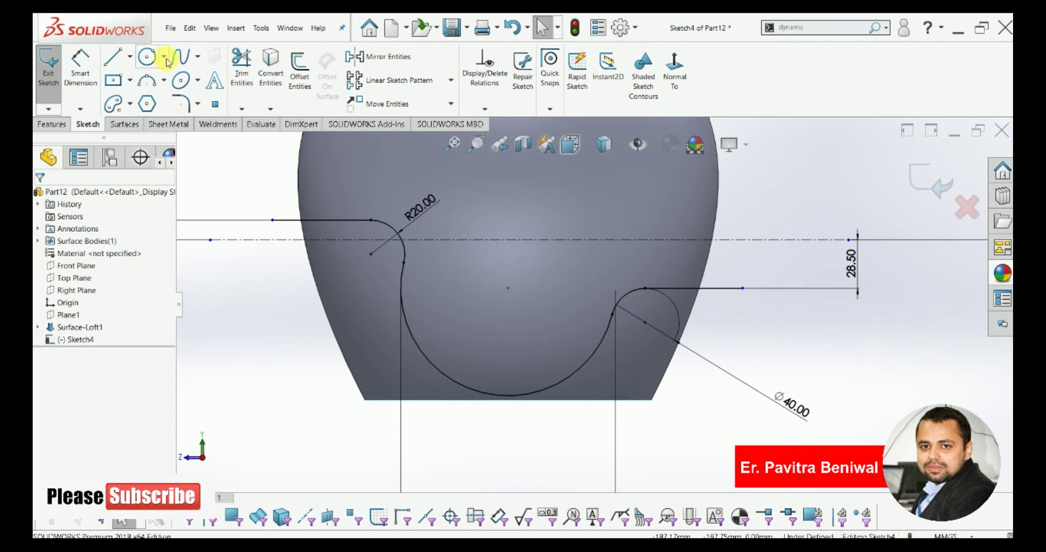
Step: Add a Ø33 mm circle centred on the large arc's centre and exit Sketch4
{"action": "left_click", "coordinate": [148, 54]}
{"action": "left_click", "coordinate": [508, 288]}
{"action": "left_click", "coordinate": [531, 321]}
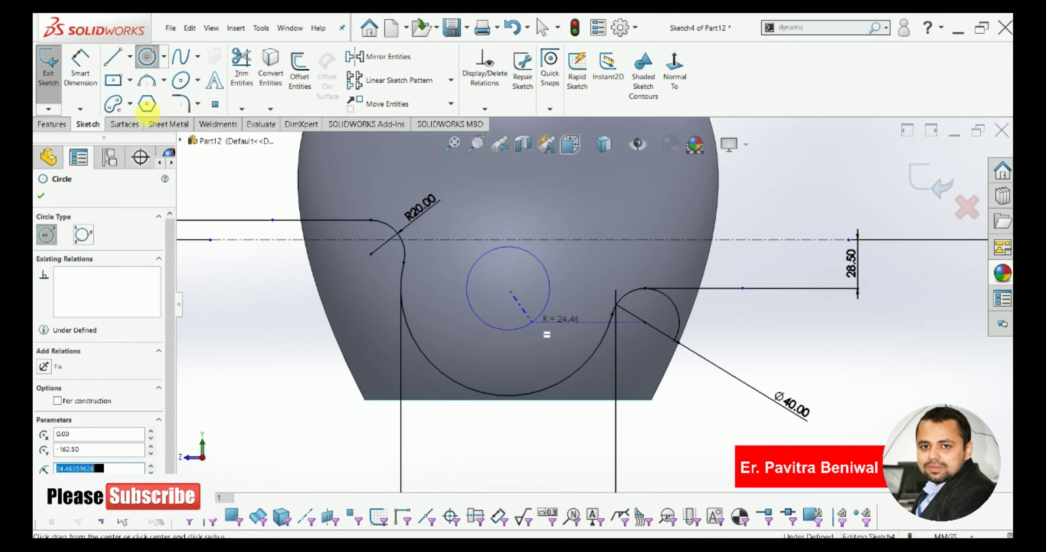
{"action": "left_click", "coordinate": [80, 65]}
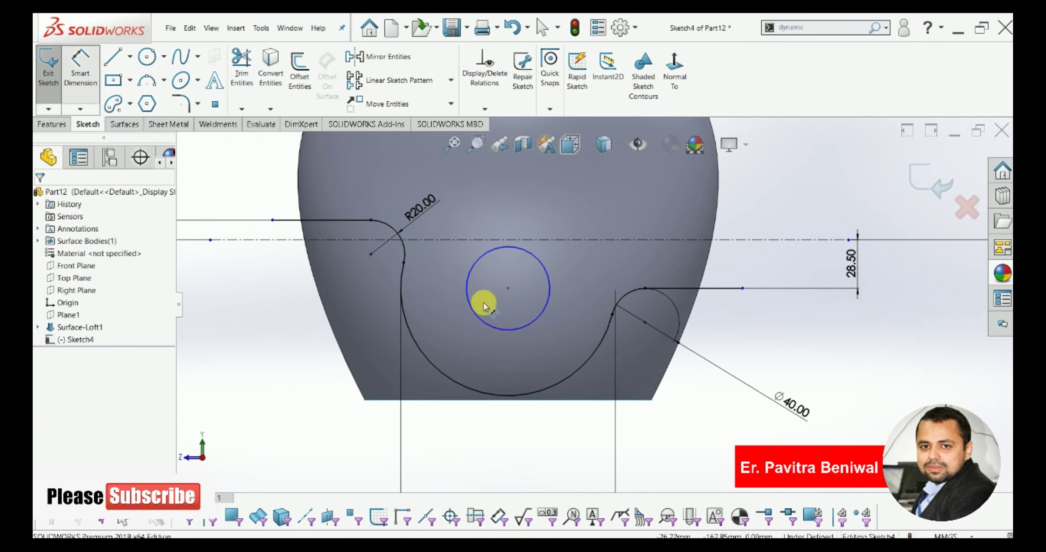
{"action": "left_click", "coordinate": [665, 375]}
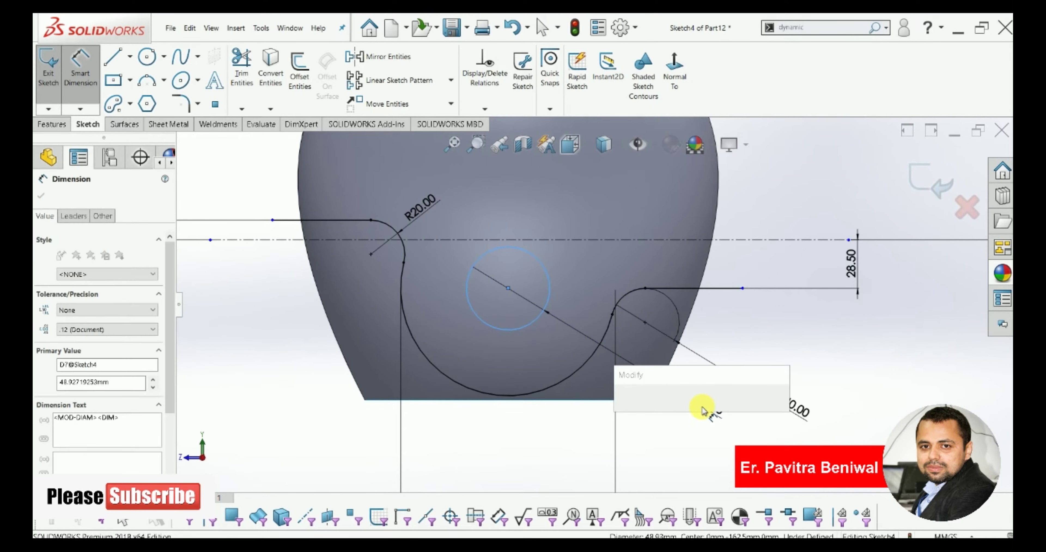
{"action": "type", "text": "33"}
{"action": "key", "text": "Return"}
{"action": "key", "text": "Return"}
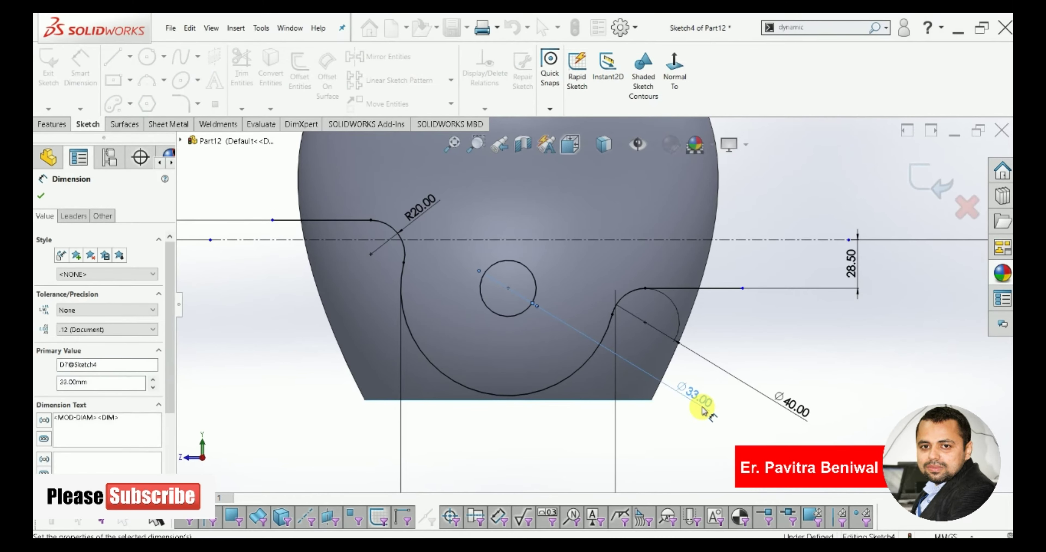
{"action": "left_click", "coordinate": [688, 366]}
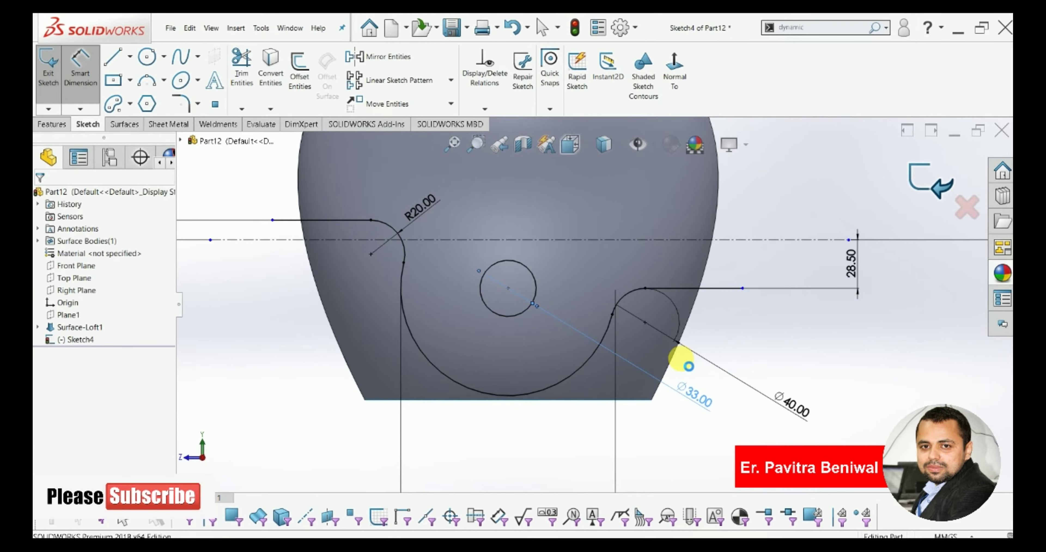
{"action": "key", "text": "ctrl+b"}
Step: Start a Trim Surface with Sketch4 as the trimming tool
{"action": "scroll", "coordinate": [677, 362], "scroll_direction": "down", "scroll_amount": 5}
{"action": "scroll", "coordinate": [677, 361], "scroll_direction": "up", "scroll_amount": 2}
{"action": "scroll", "coordinate": [657, 349], "scroll_direction": "up", "scroll_amount": 2}
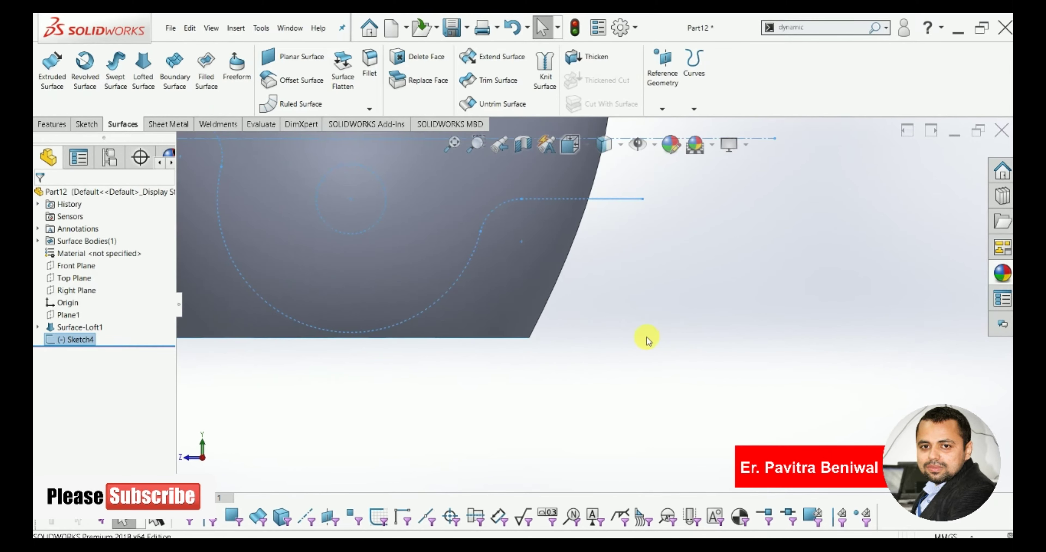
{"action": "scroll", "coordinate": [646, 340], "scroll_direction": "up", "scroll_amount": 5}
{"action": "scroll", "coordinate": [622, 353], "scroll_direction": "up", "scroll_amount": 2}
{"action": "scroll", "coordinate": [578, 290], "scroll_direction": "down", "scroll_amount": 2}
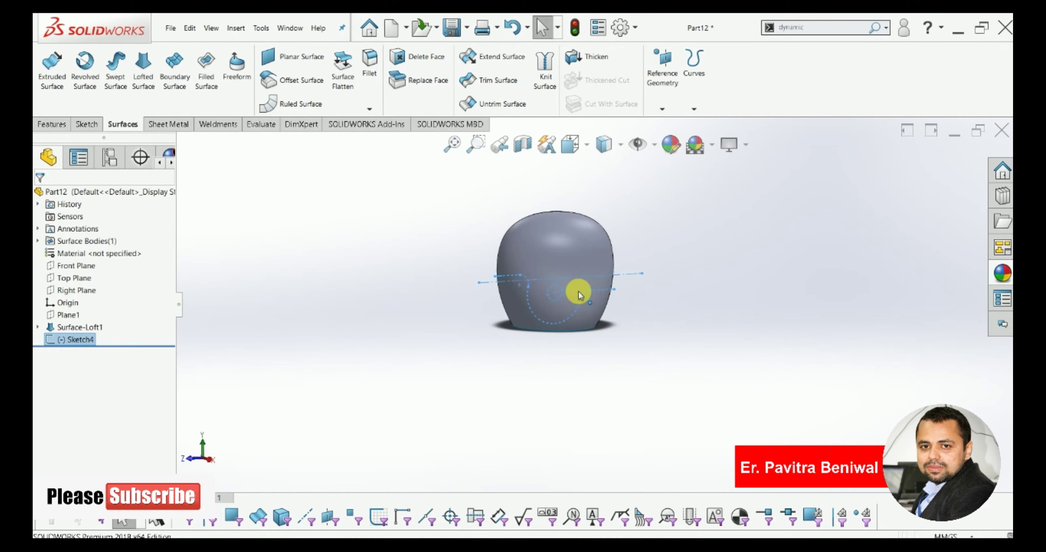
{"action": "left_click", "coordinate": [282, 208]}
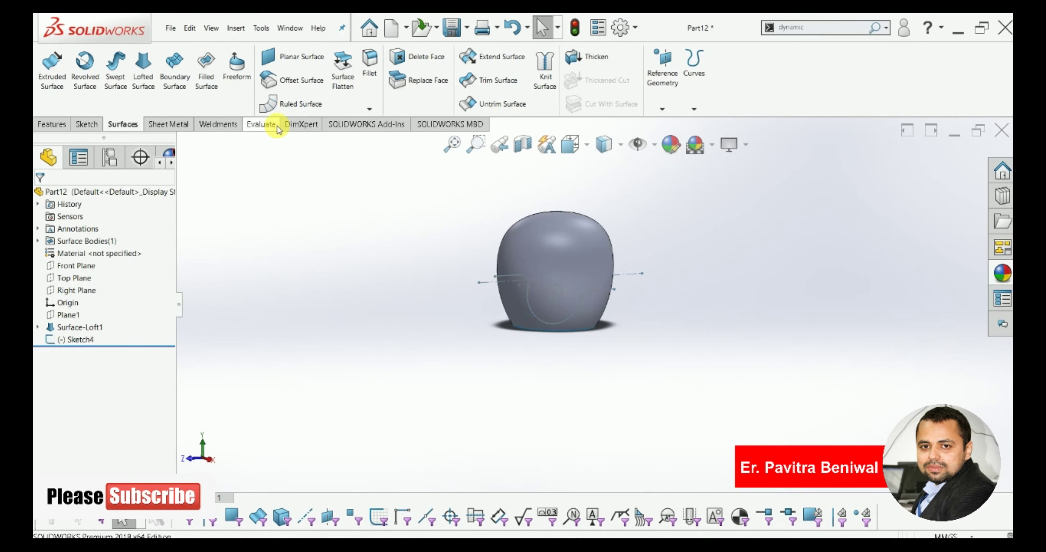
{"action": "left_click", "coordinate": [494, 85]}
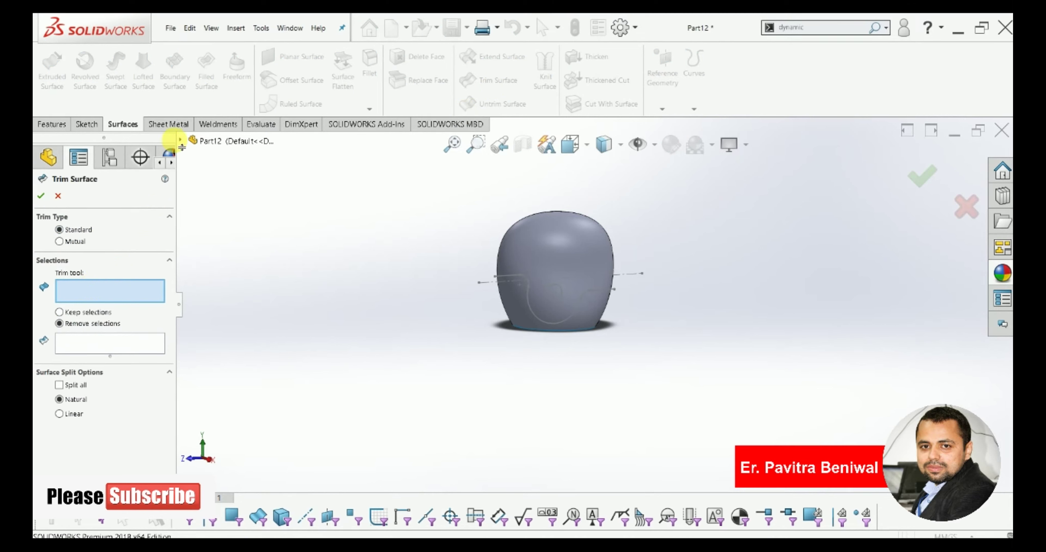
{"action": "left_click", "coordinate": [180, 141]}
{"action": "left_click", "coordinate": [229, 289]}
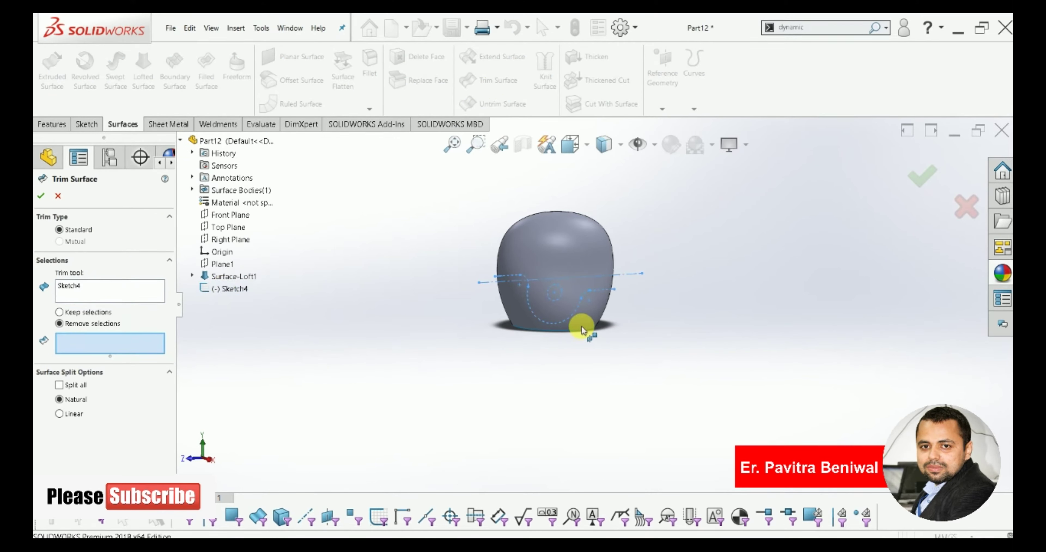
Step: Remove the three unwanted surface pieces and confirm the trim
{"action": "left_click", "coordinate": [592, 328]}
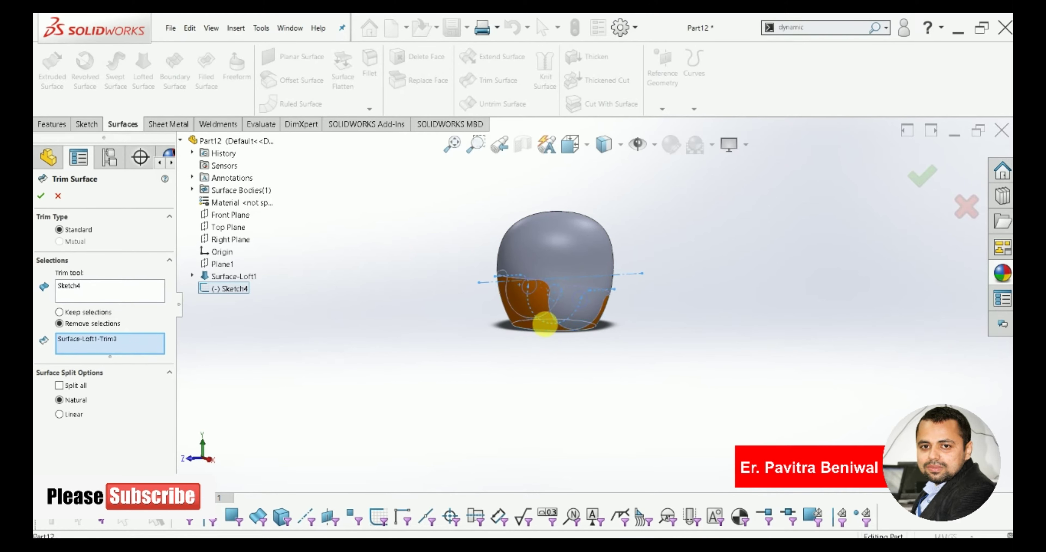
{"action": "middle_click_drag", "start_coordinate": [600, 345], "coordinate": [551, 305]}
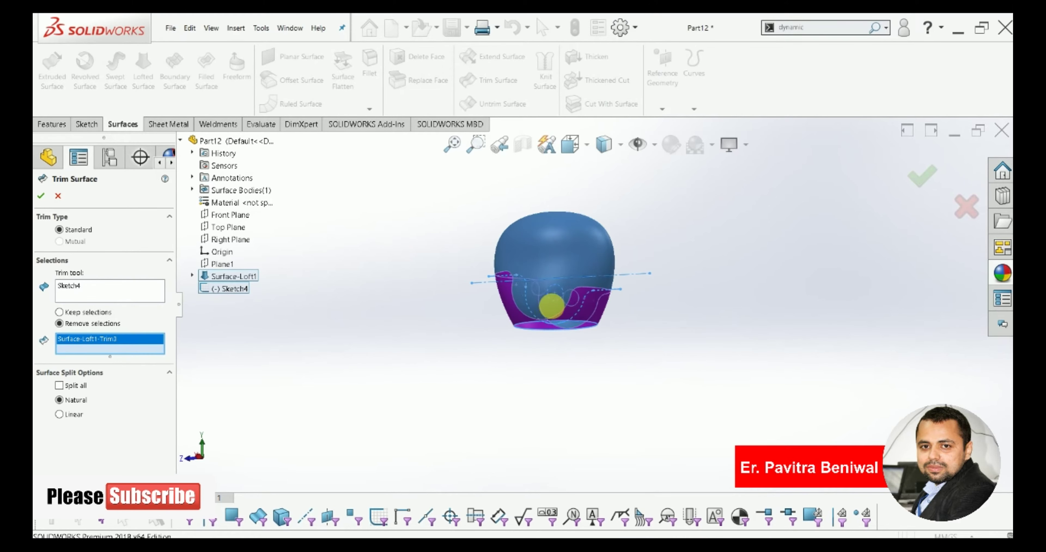
{"action": "left_click", "coordinate": [541, 288]}
{"action": "mouse_move", "coordinate": [666, 319]}
{"action": "middle_mouse_down"}
{"action": "mouse_move", "coordinate": [548, 357]}
{"action": "mouse_move", "coordinate": [551, 366]}
{"action": "mouse_move", "coordinate": [618, 340]}
{"action": "middle_mouse_up"}
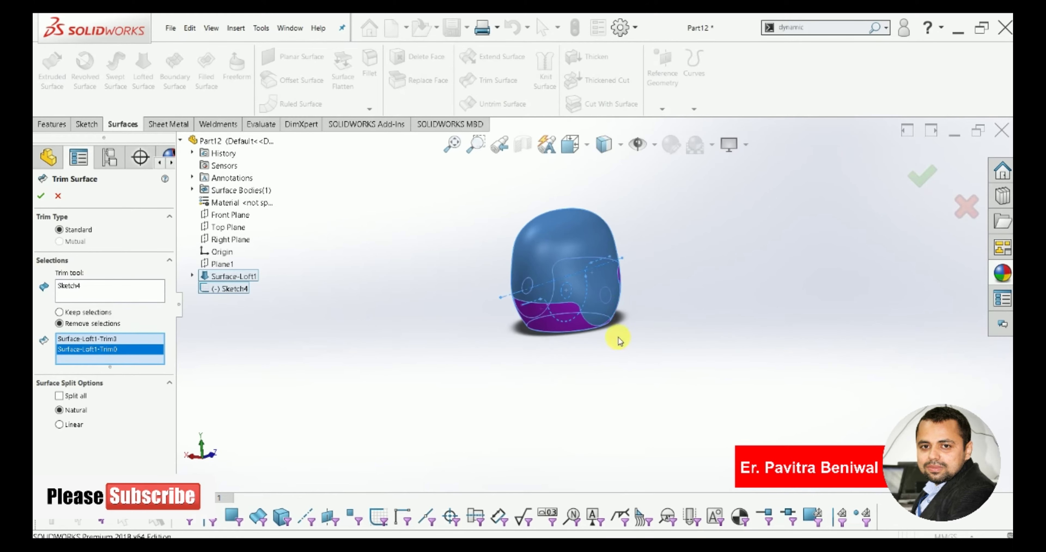
{"action": "left_click", "coordinate": [608, 299]}
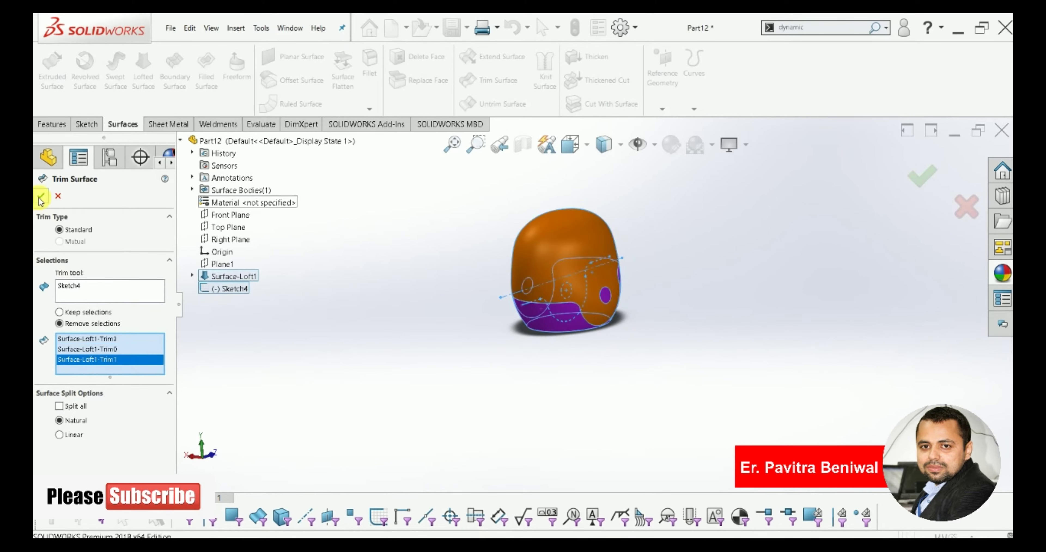
{"action": "key", "text": "Return"}
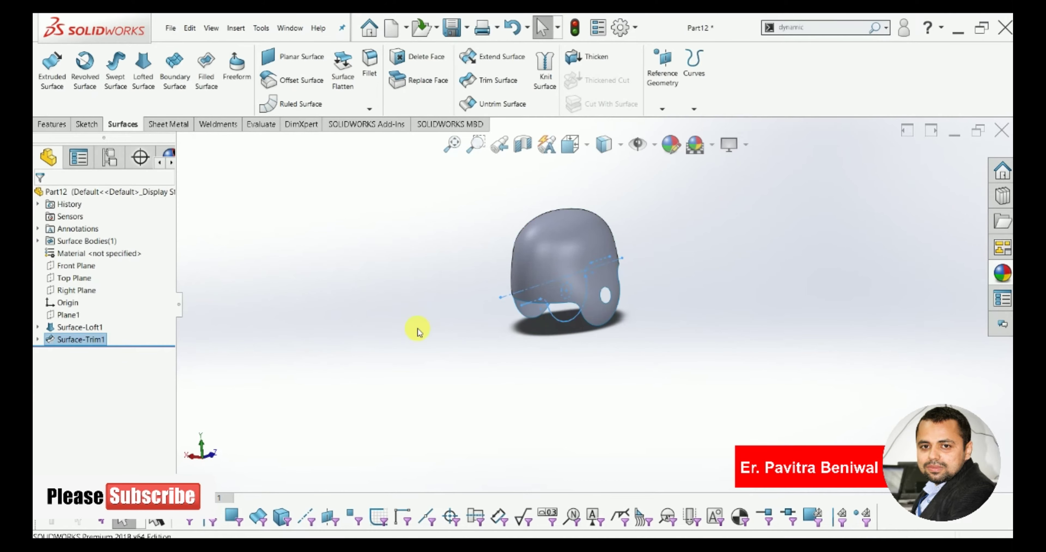
{"action": "mouse_move", "coordinate": [402, 320]}
{"action": "middle_mouse_down"}
{"action": "mouse_move", "coordinate": [453, 261]}
{"action": "mouse_move", "coordinate": [535, 237]}
{"action": "mouse_move", "coordinate": [541, 224]}
{"action": "mouse_move", "coordinate": [532, 246]}
{"action": "mouse_move", "coordinate": [554, 280]}
{"action": "middle_mouse_up"}
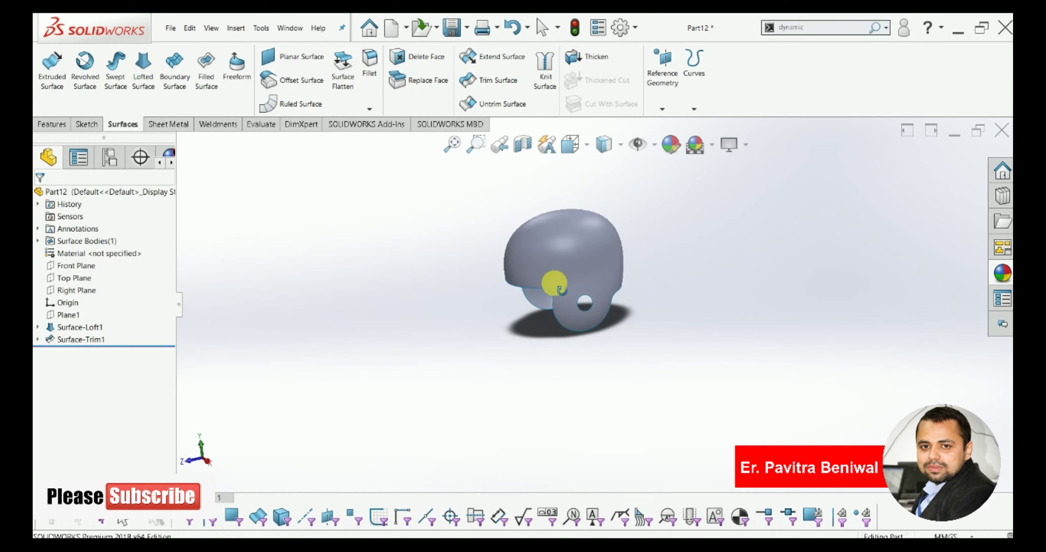
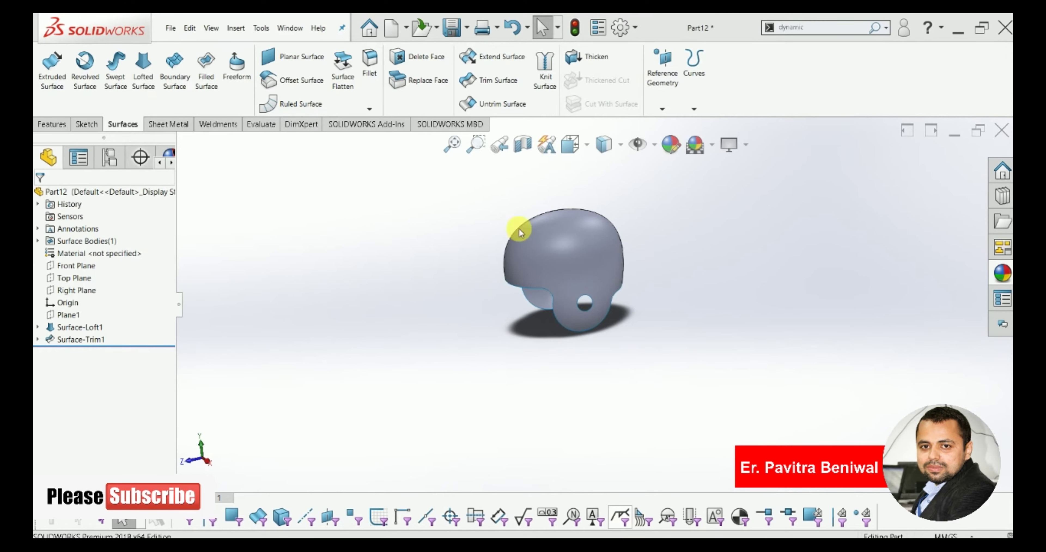
Step: Create Plane2 parallel to the Top Plane through a low vertex on the helmet's front
{"action": "left_click", "coordinate": [661, 109]}
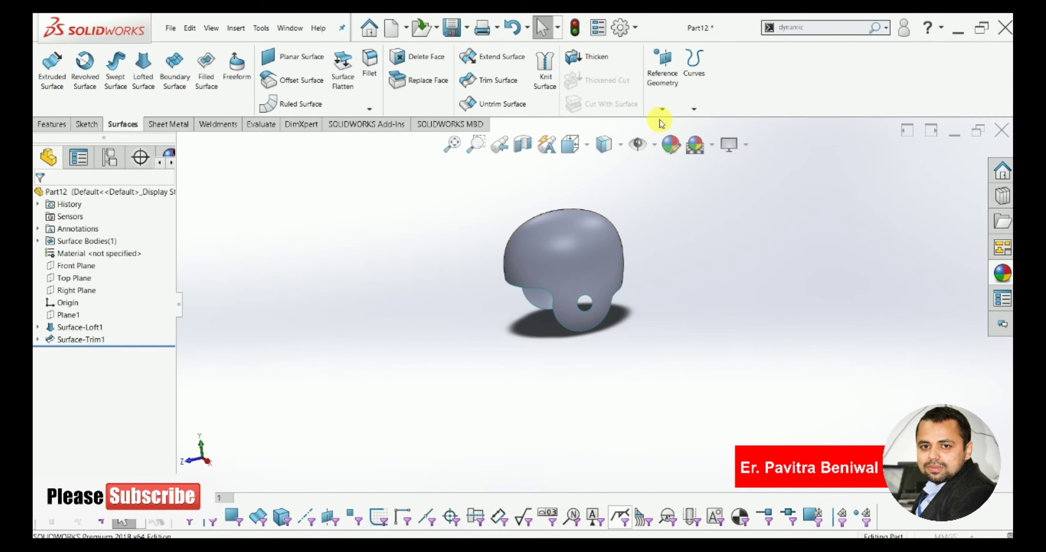
{"action": "middle_click_drag", "start_coordinate": [393, 231], "coordinate": [399, 257]}
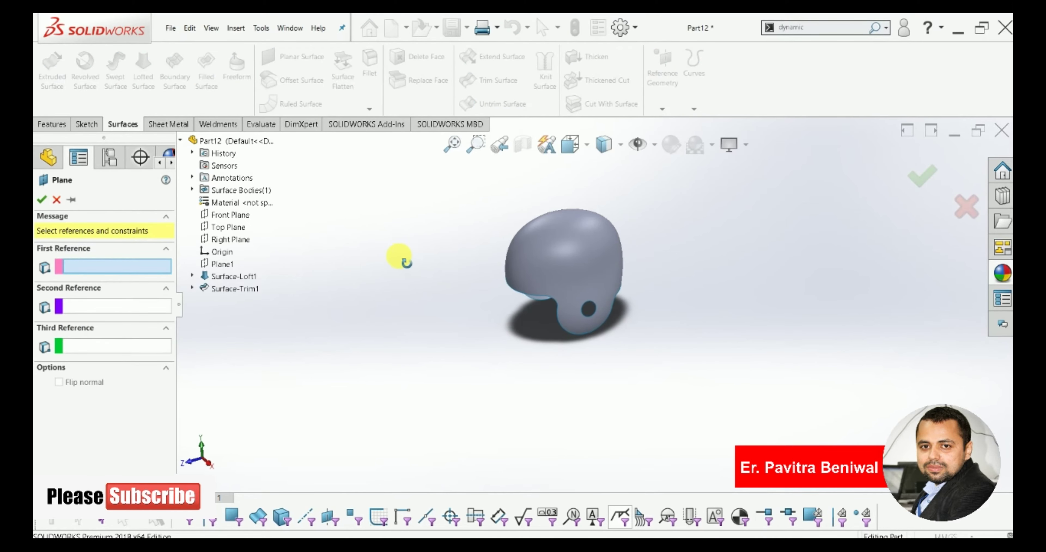
{"action": "left_click", "coordinate": [236, 233]}
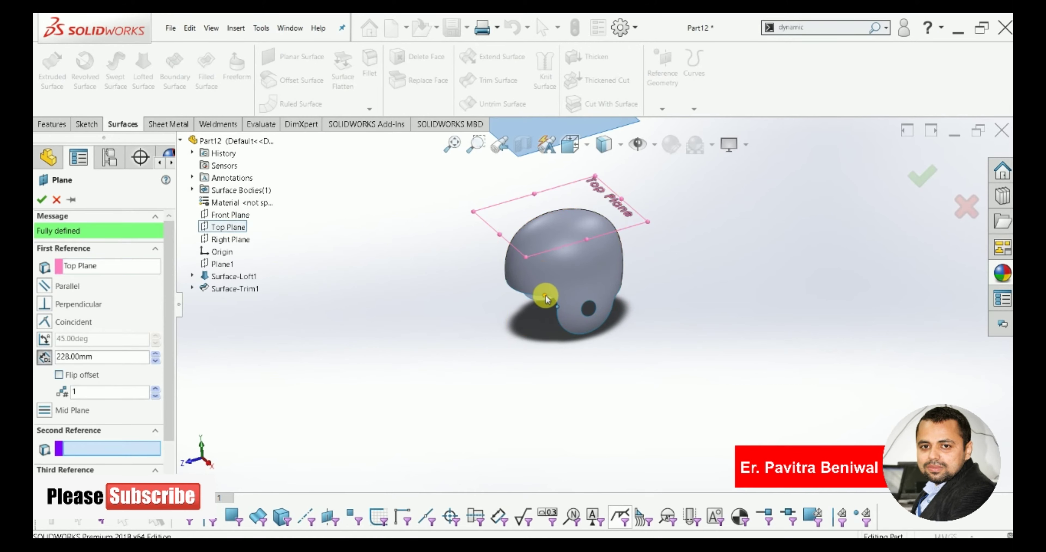
{"action": "left_click", "coordinate": [544, 295]}
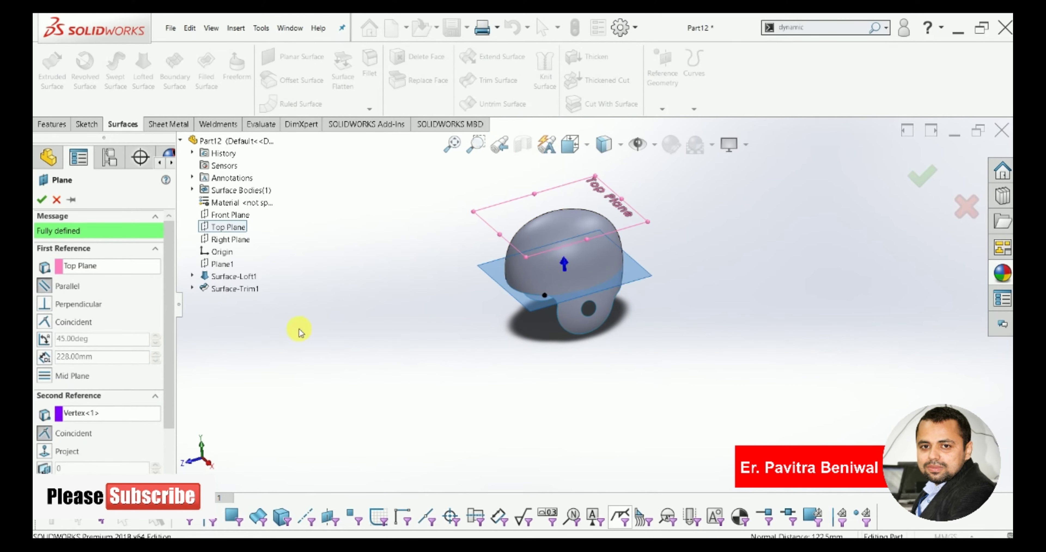
{"action": "left_click", "coordinate": [39, 199]}
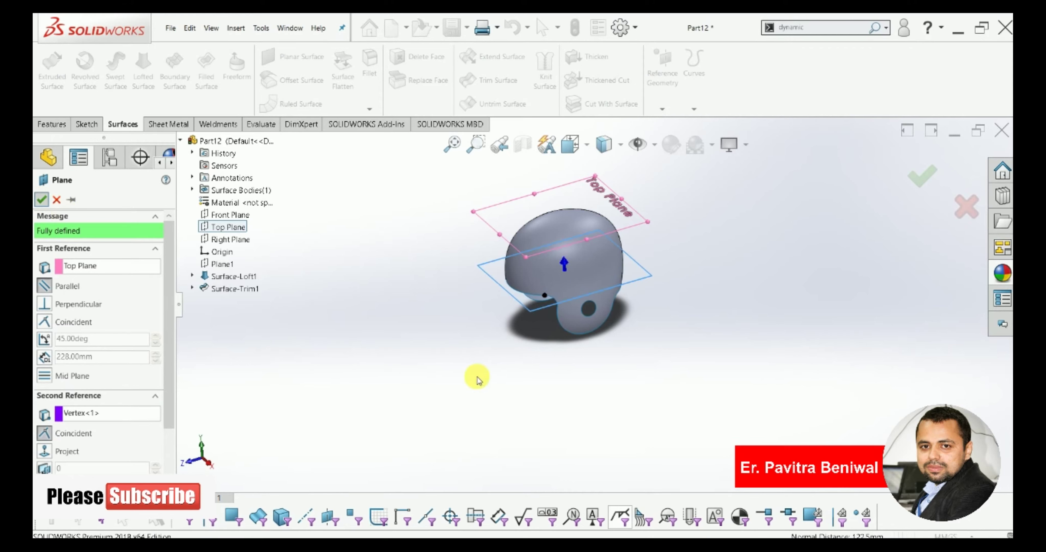
{"action": "left_click", "coordinate": [633, 272]}
Step: Start Sketch5 on Plane2, viewed face-on, with the three-point arc tool ready
{"action": "right_click", "coordinate": [633, 273]}
{"action": "left_click", "coordinate": [661, 266]}
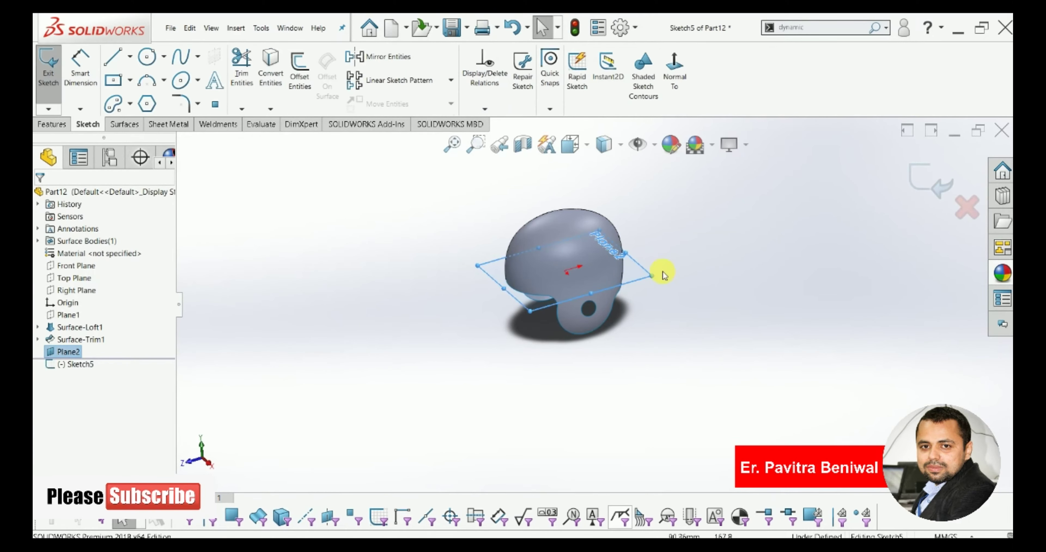
{"action": "left_click", "coordinate": [676, 94]}
{"action": "left_click", "coordinate": [338, 346]}
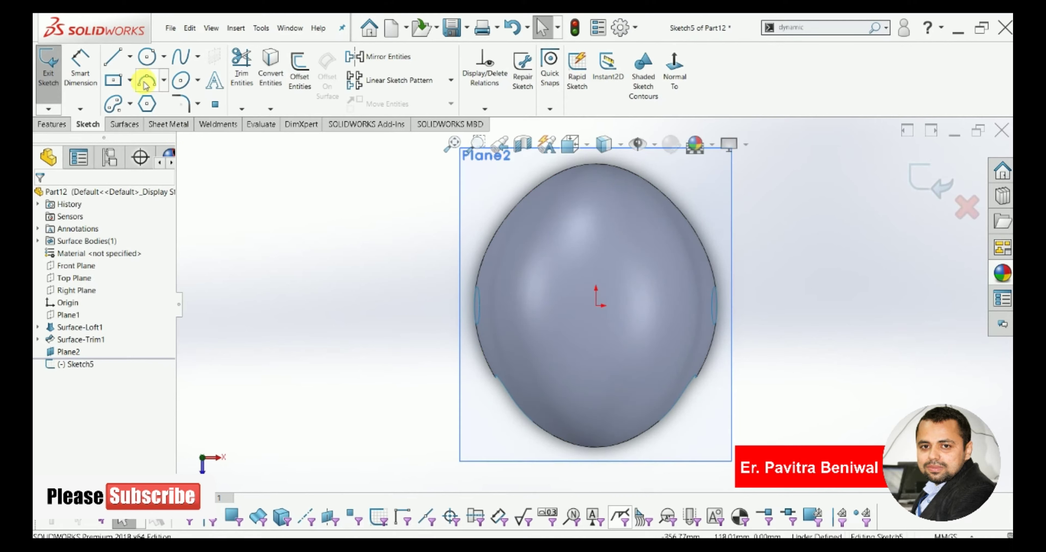
{"action": "key", "text": "a"}
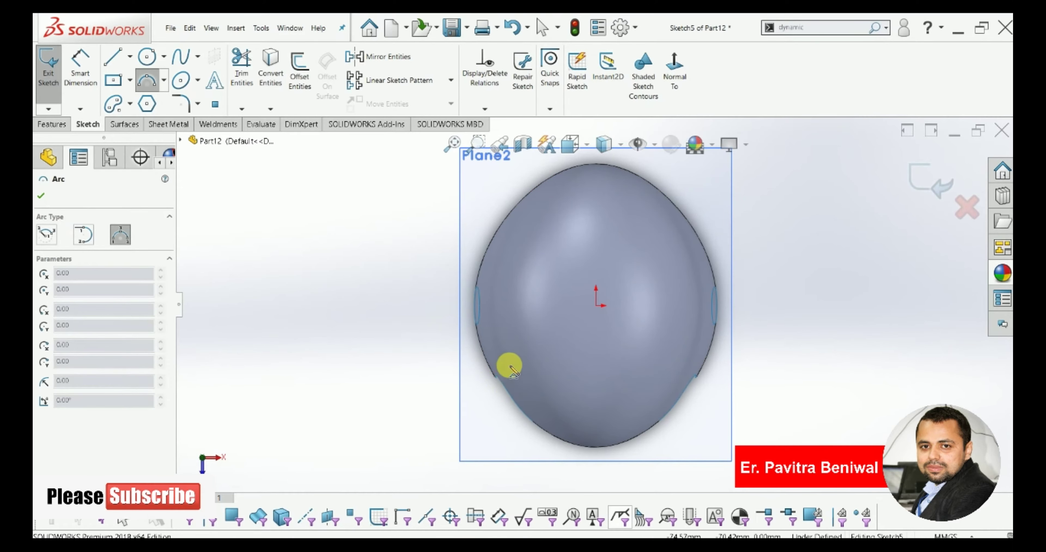
{"action": "mouse_move", "coordinate": [512, 370]}
{"action": "middle_mouse_down"}
{"action": "mouse_move", "coordinate": [513, 337]}
{"action": "mouse_move", "coordinate": [509, 388]}
{"action": "middle_mouse_up"}
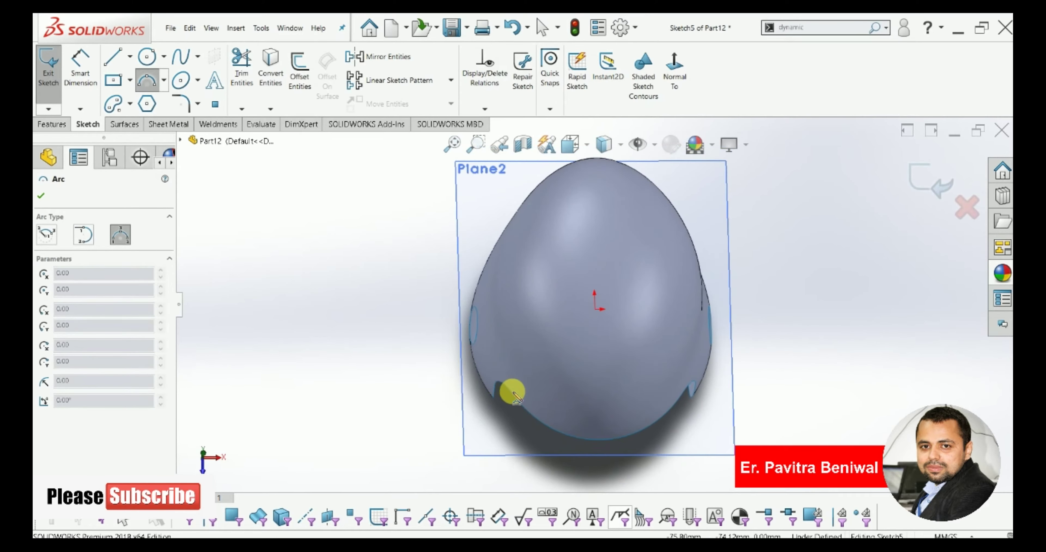
{"action": "mouse_move", "coordinate": [513, 353]}
{"action": "middle_mouse_down"}
{"action": "mouse_move", "coordinate": [546, 250]}
{"action": "mouse_move", "coordinate": [586, 222]}
{"action": "mouse_move", "coordinate": [526, 309]}
{"action": "mouse_move", "coordinate": [513, 375]}
{"action": "middle_mouse_up"}
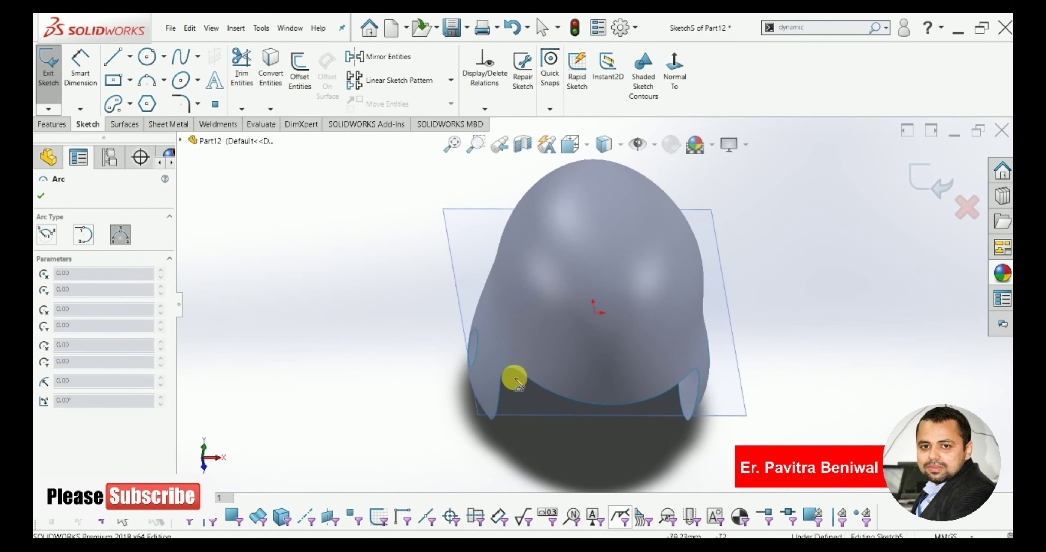
{"action": "left_click", "coordinate": [687, 55]}
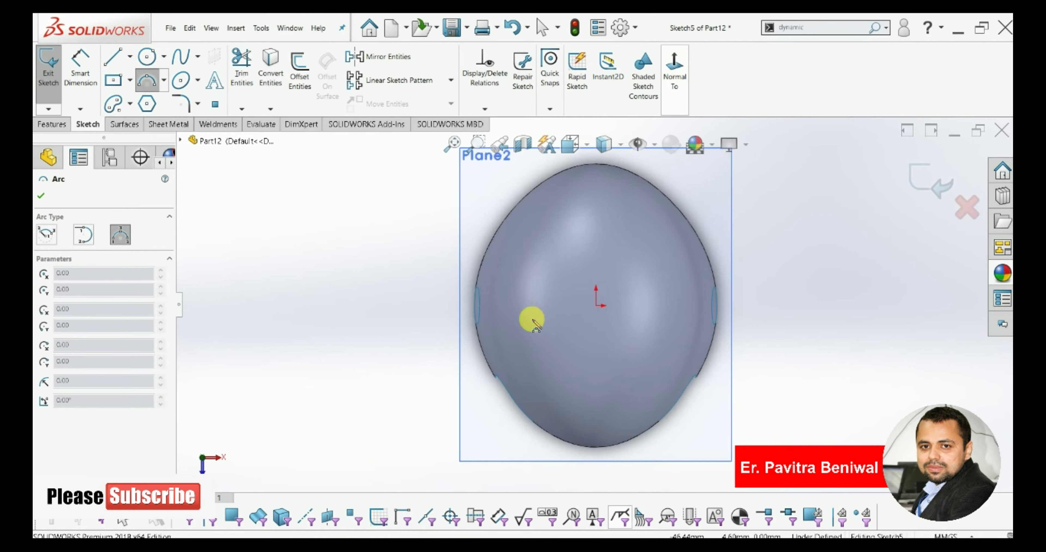
Step: Draw a three-point arc from the helmet's left edge to its right edge, bulging below
{"action": "left_click", "coordinate": [495, 378]}
{"action": "left_click", "coordinate": [696, 376]}
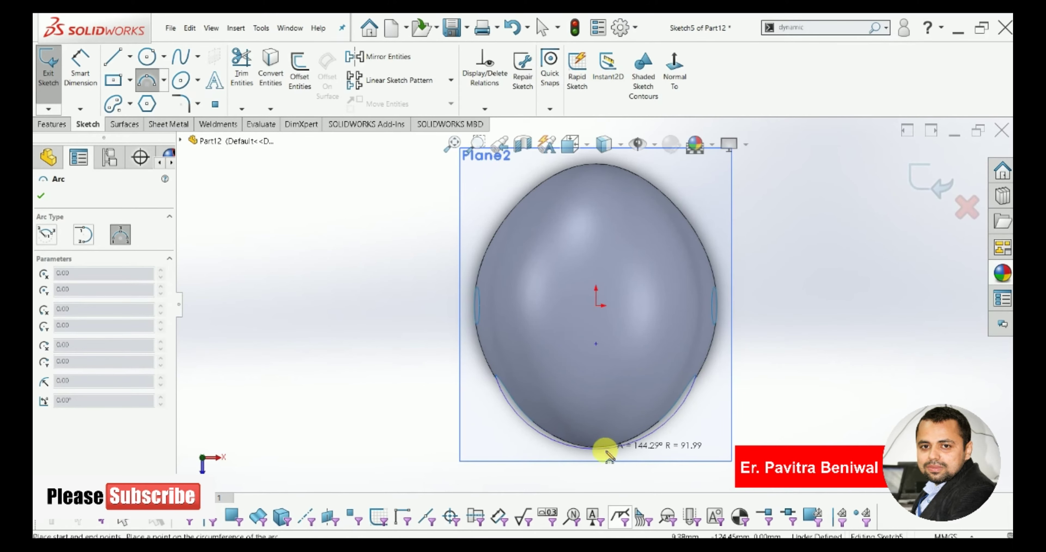
{"action": "left_click", "coordinate": [612, 432]}
{"action": "scroll", "coordinate": [560, 253], "scroll_direction": "up", "scroll_amount": 3}
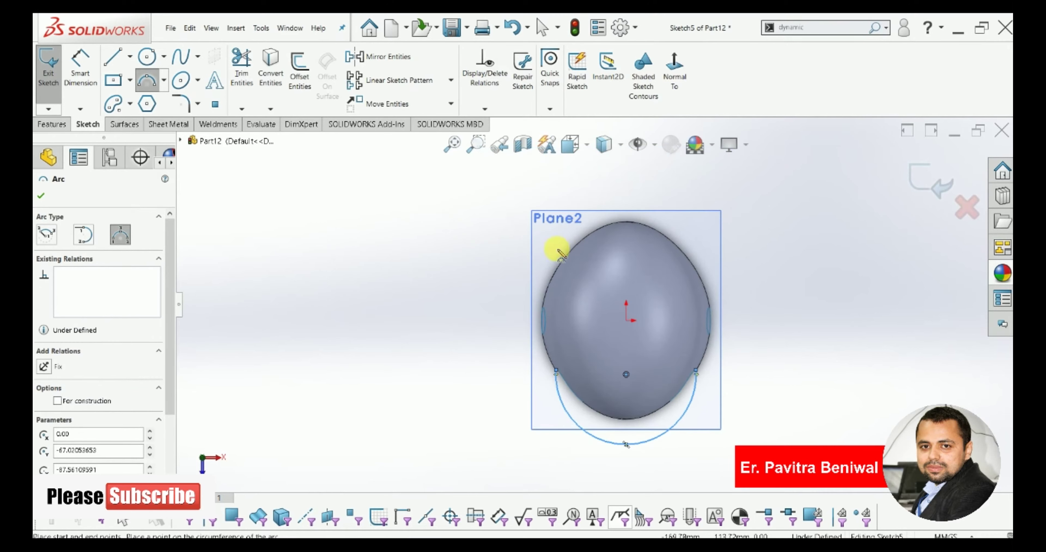
{"action": "scroll", "coordinate": [792, 440], "scroll_direction": "down", "scroll_amount": 1}
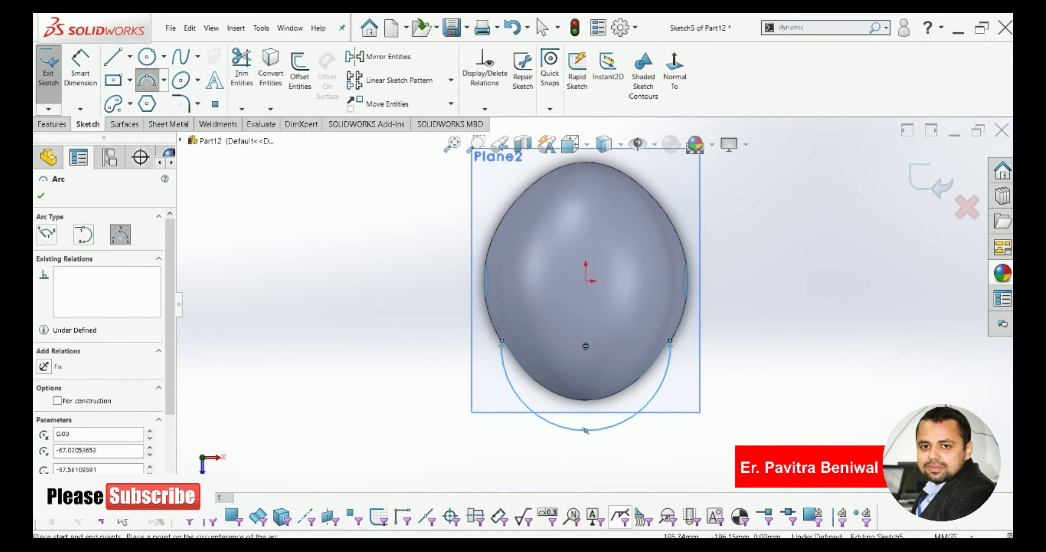
{"action": "left_click", "coordinate": [215, 105]}
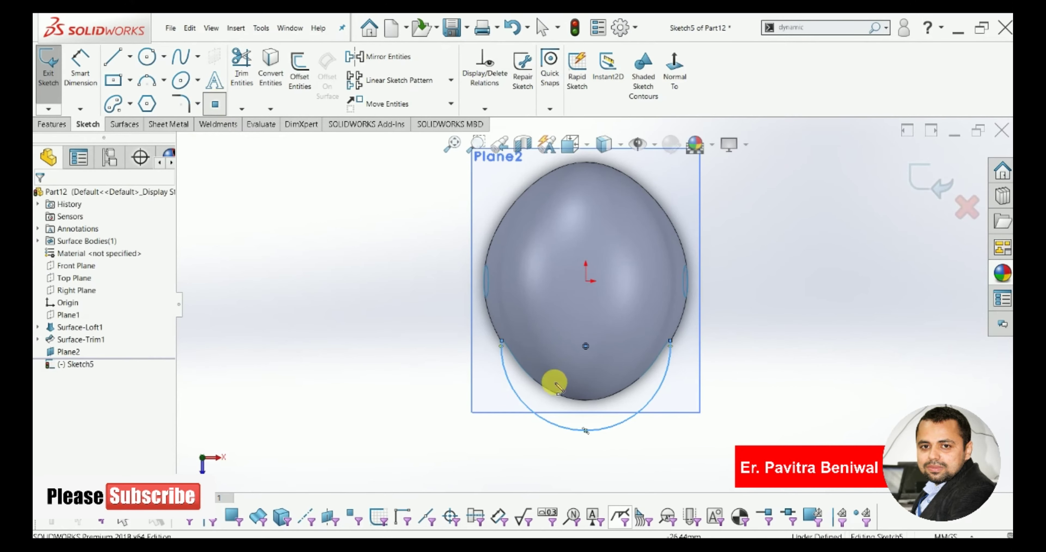
Step: Add a Vertical relation between the arc's lowest point and the origin
{"action": "left_click", "coordinate": [635, 395]}
{"action": "right_click", "coordinate": [282, 227]}
{"action": "left_click", "coordinate": [299, 233]}
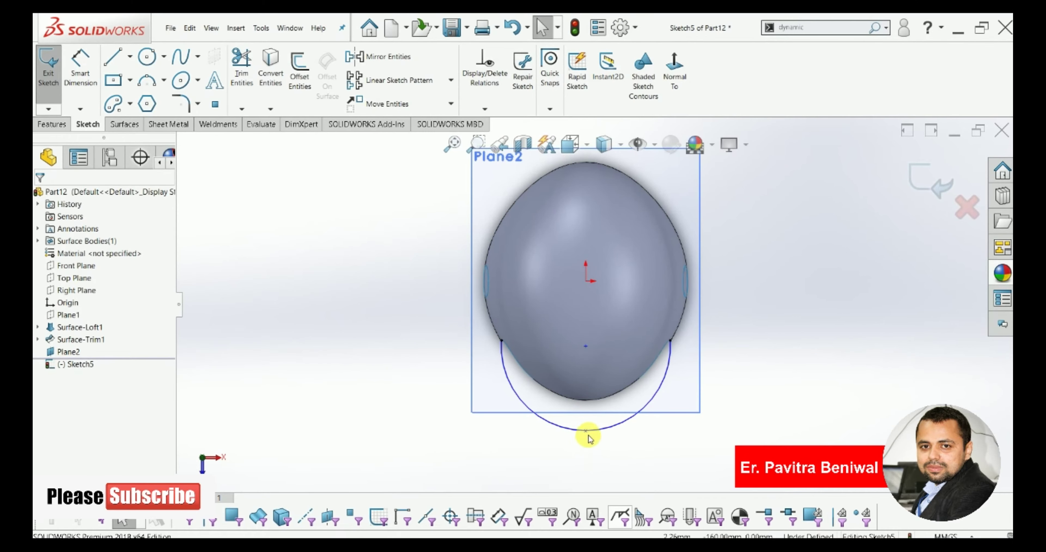
{"action": "left_click", "coordinate": [579, 286], "text": "ctrl"}
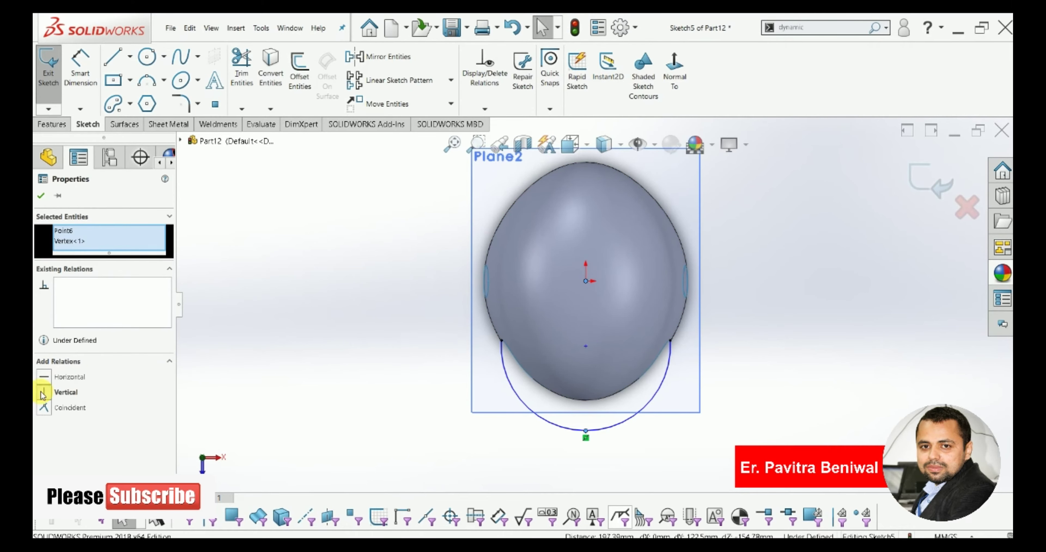
{"action": "left_click", "coordinate": [43, 204]}
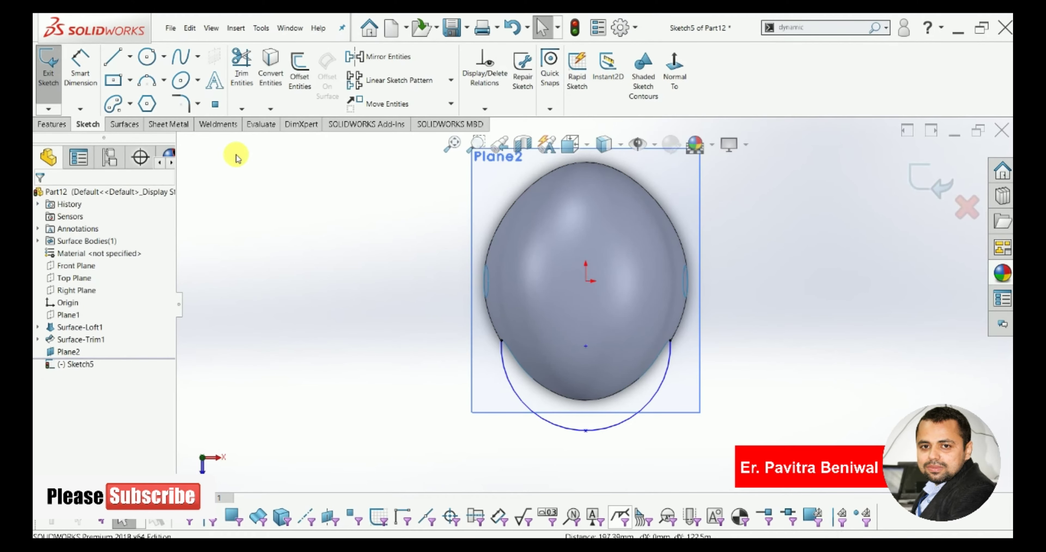
Step: Dimension the arc's lowest point 157 mm vertically below the origin
{"action": "left_click", "coordinate": [81, 67]}
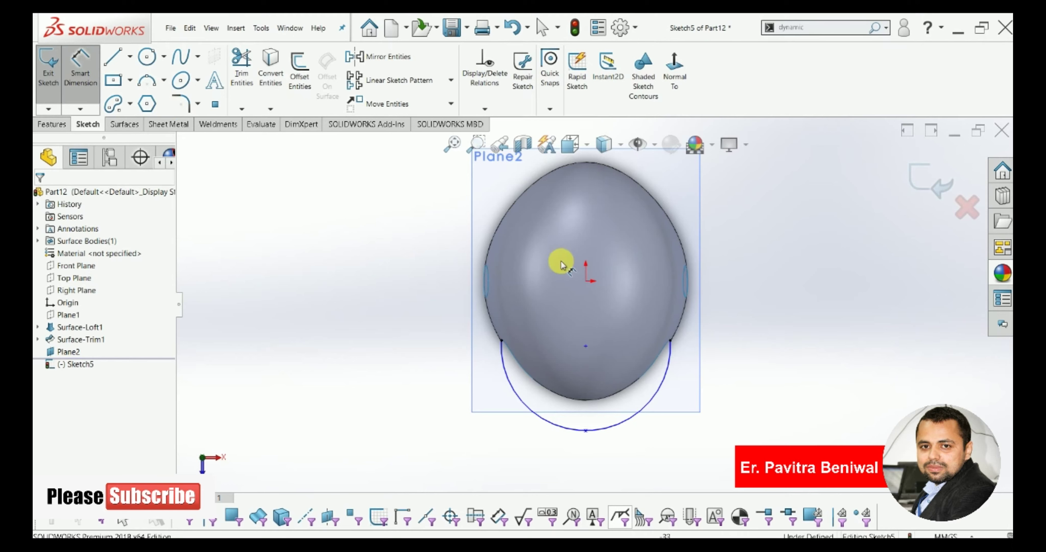
{"action": "left_click", "coordinate": [585, 280]}
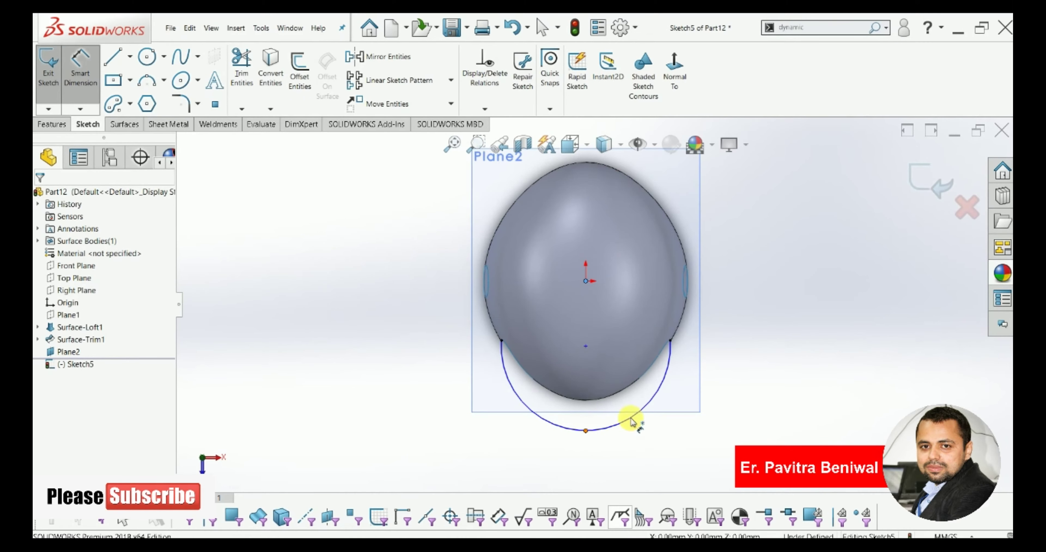
{"action": "left_click", "coordinate": [772, 344]}
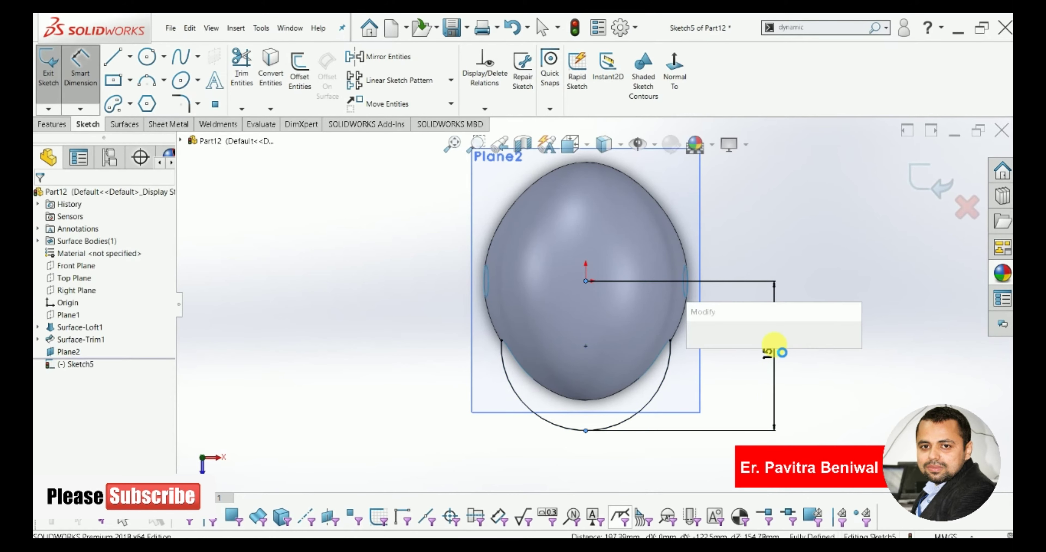
{"action": "type", "text": "157"}
{"action": "key", "text": "Return"}
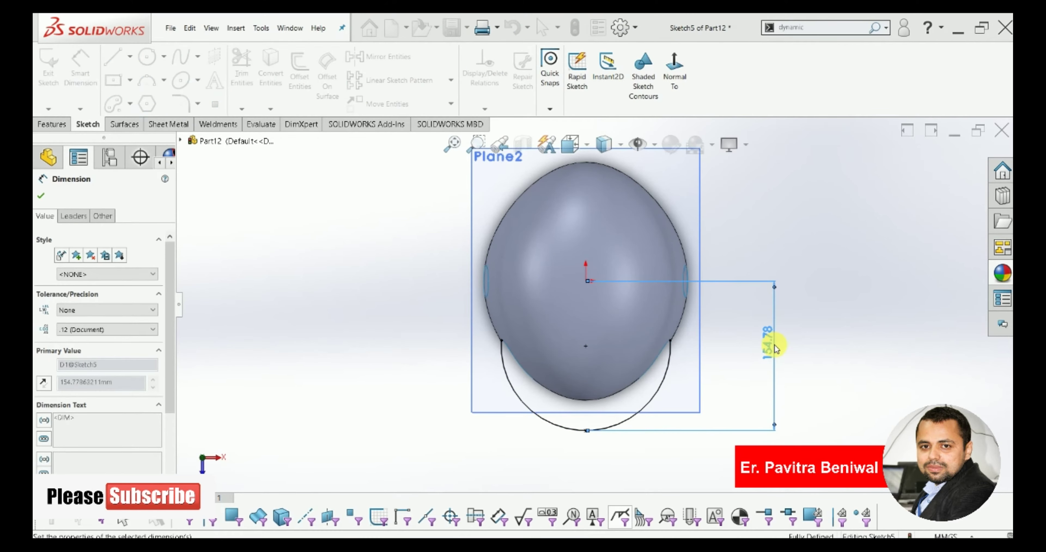
{"action": "right_click", "coordinate": [347, 290]}
{"action": "left_click", "coordinate": [377, 322]}
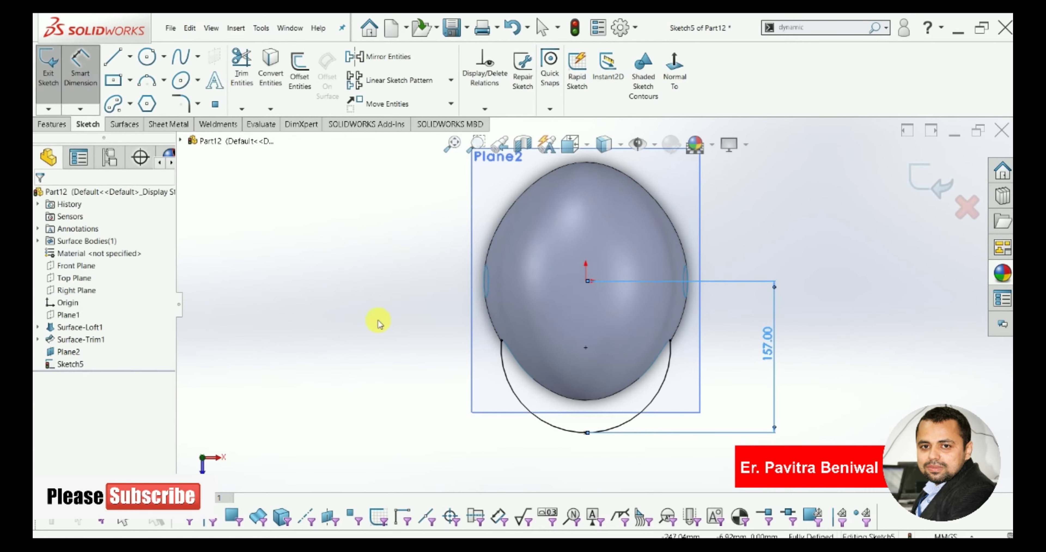
{"action": "mouse_move", "coordinate": [401, 341]}
{"action": "middle_mouse_down"}
{"action": "mouse_move", "coordinate": [446, 190]}
{"action": "mouse_move", "coordinate": [457, 55]}
{"action": "mouse_move", "coordinate": [472, 56]}
{"action": "mouse_move", "coordinate": [475, 156]}
{"action": "mouse_move", "coordinate": [457, 198]}
{"action": "middle_mouse_up"}
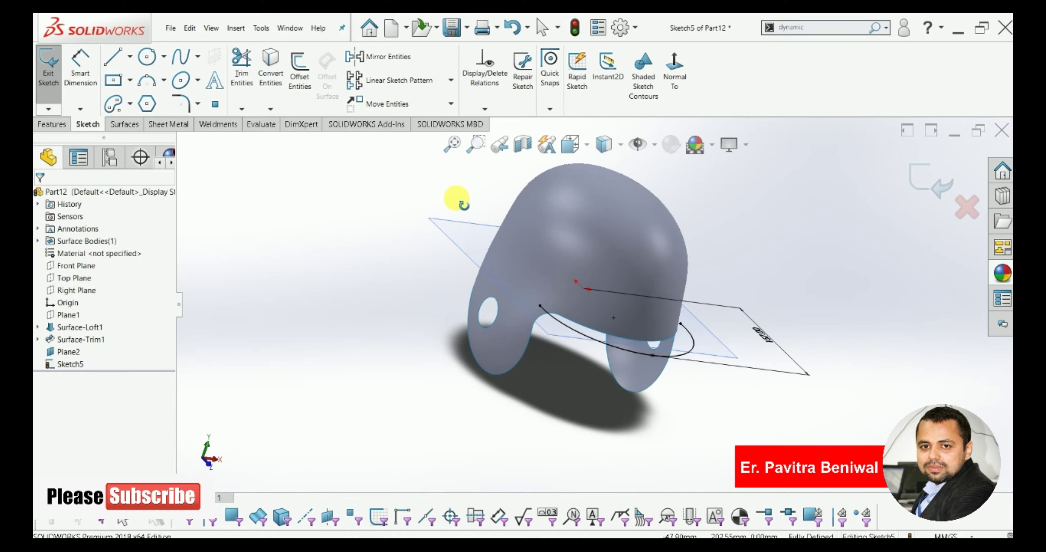
Step: Drag the arc endpoint off the helmet edge and delete the old arc from Sketch5
{"action": "left_click", "coordinate": [555, 316]}
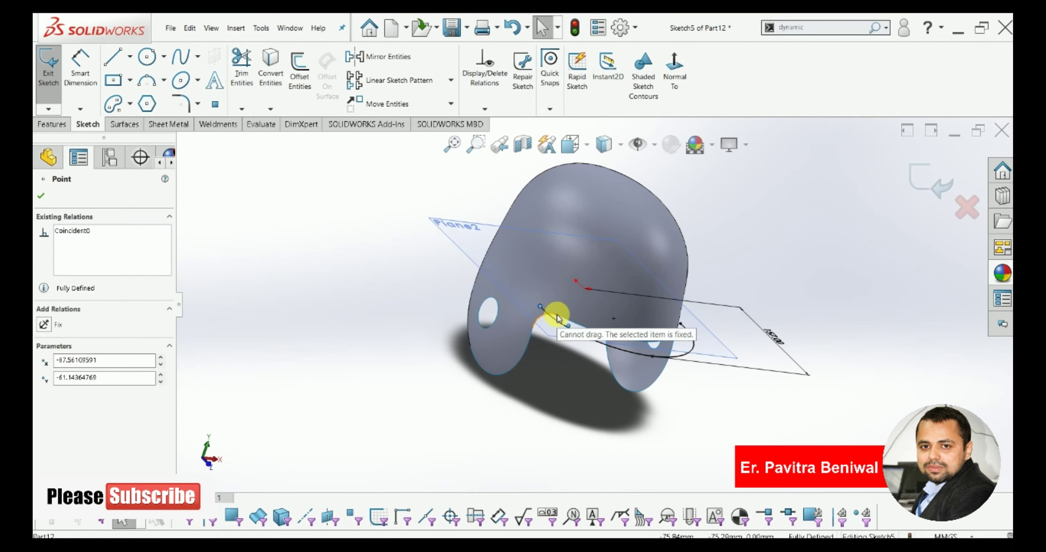
{"action": "left_click", "coordinate": [685, 82]}
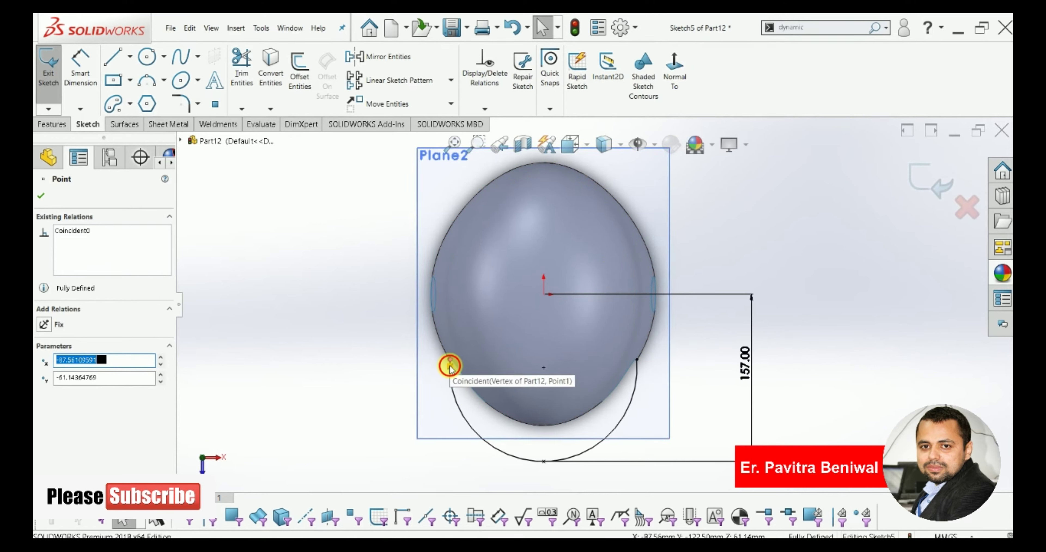
{"action": "left_click_drag", "start_coordinate": [451, 368], "coordinate": [450, 361]}
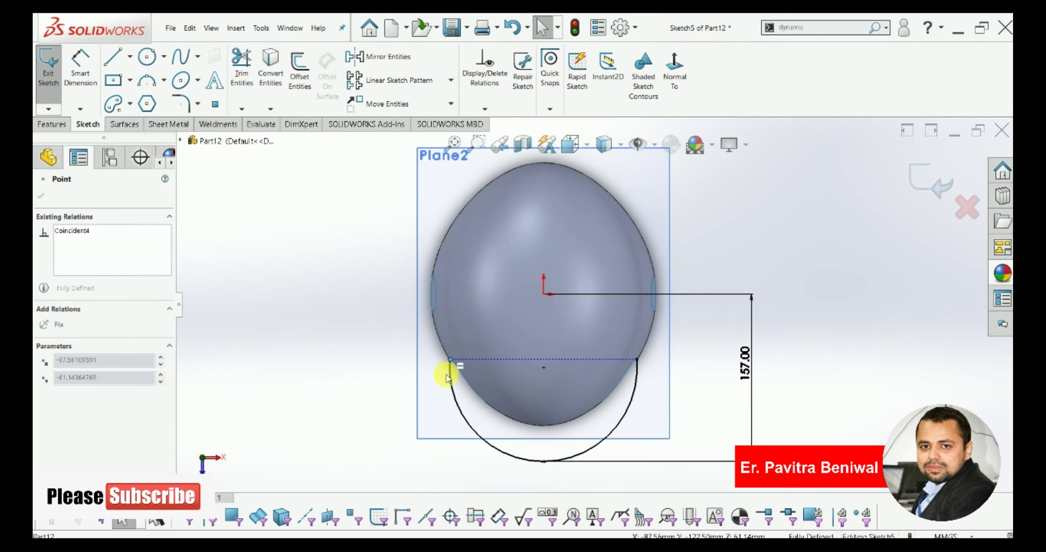
{"action": "left_click", "coordinate": [450, 367]}
{"action": "left_click_drag", "start_coordinate": [448, 369], "coordinate": [436, 373]}
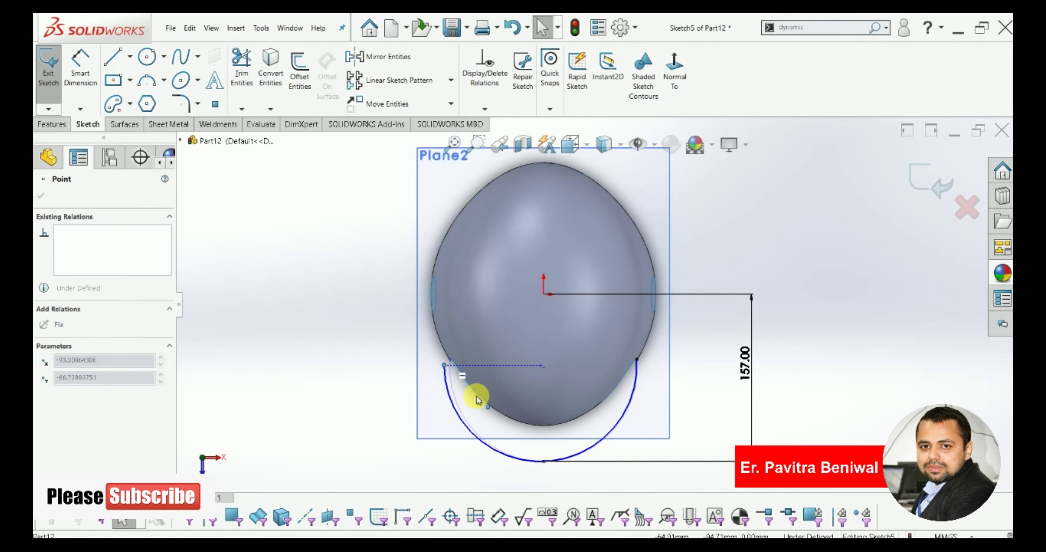
{"action": "left_click", "coordinate": [460, 412]}
{"action": "key", "text": "Delete"}
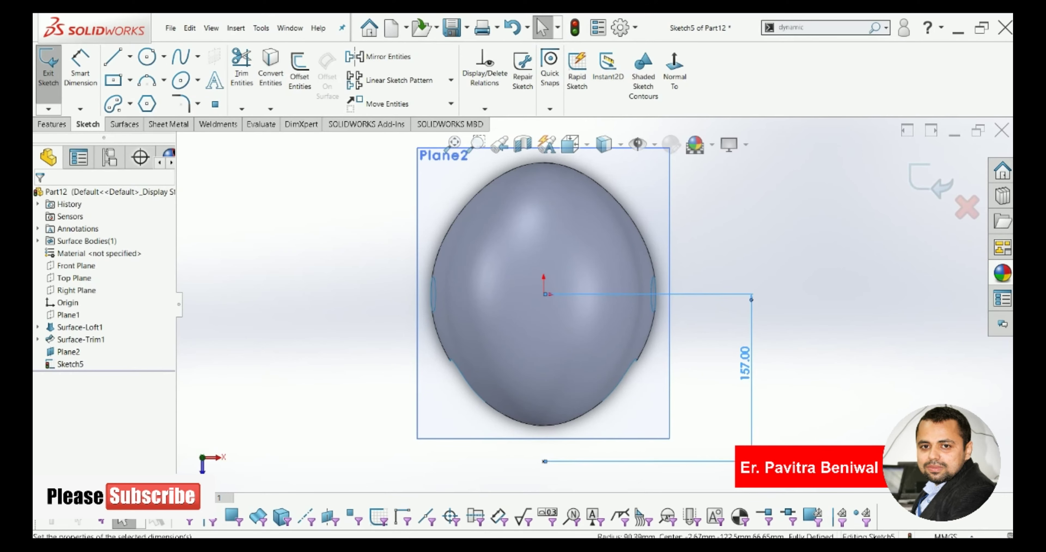
{"action": "left_click", "coordinate": [146, 80]}
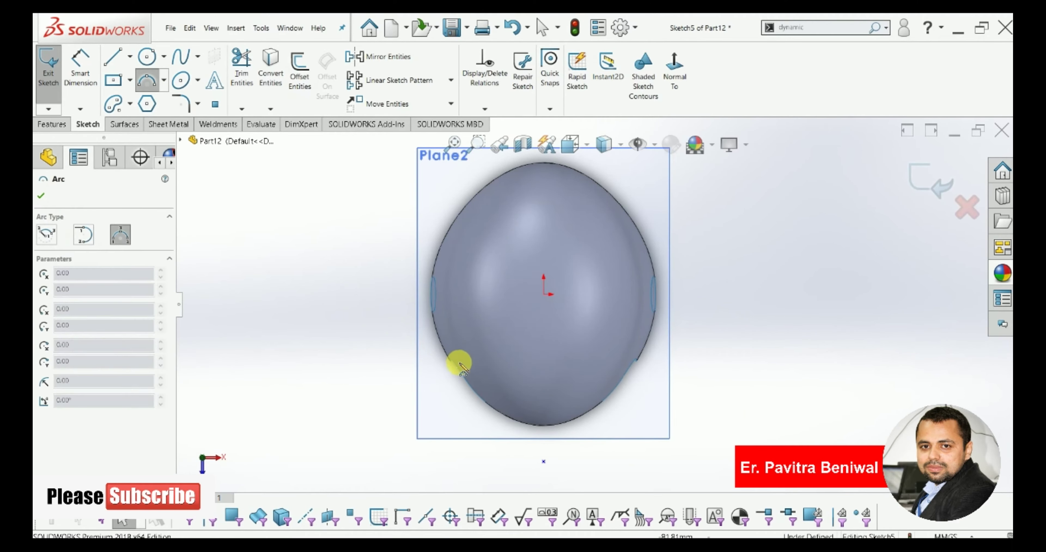
Step: Redraw a three-point arc below the helmet between its edge points, with the lower point coincident on it
{"action": "left_click", "coordinate": [466, 379]}
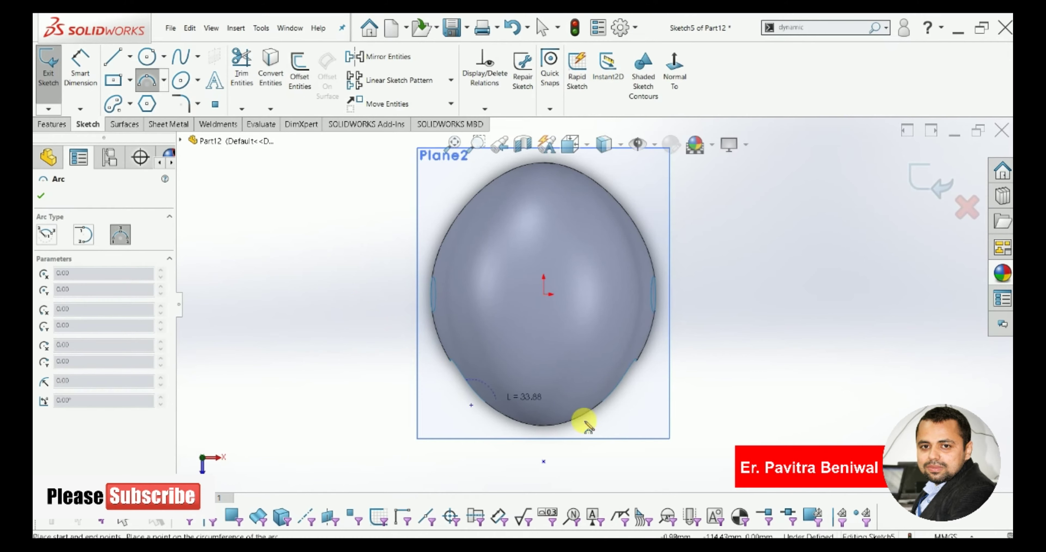
{"action": "left_click", "coordinate": [621, 381]}
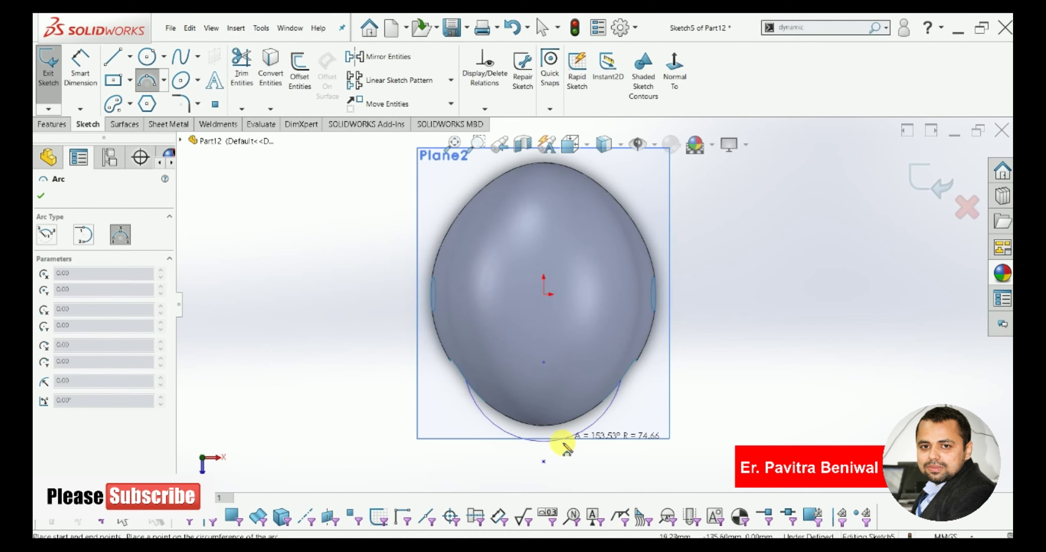
{"action": "left_click", "coordinate": [544, 460]}
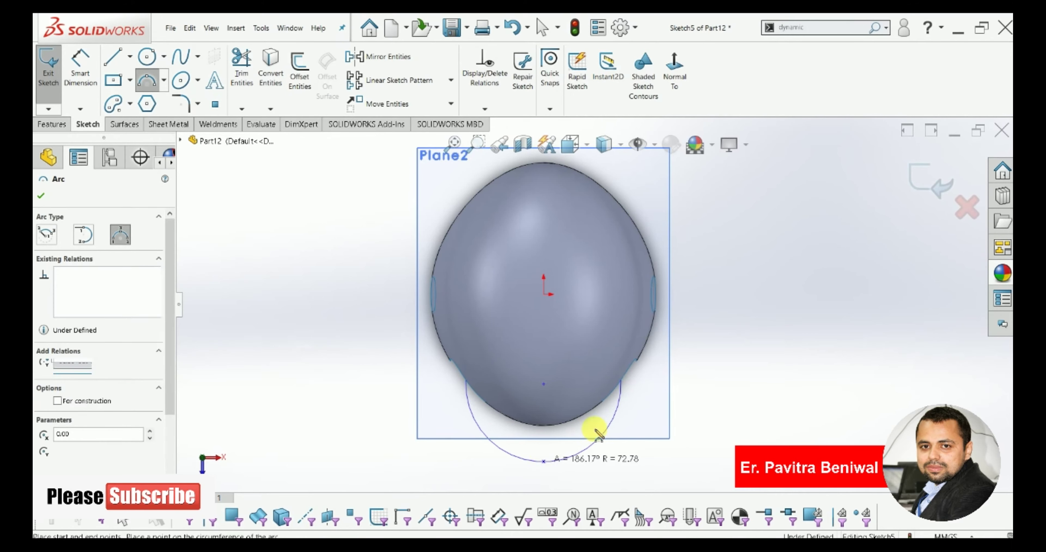
{"action": "key", "text": "Escape"}
{"action": "left_click", "coordinate": [544, 462]}
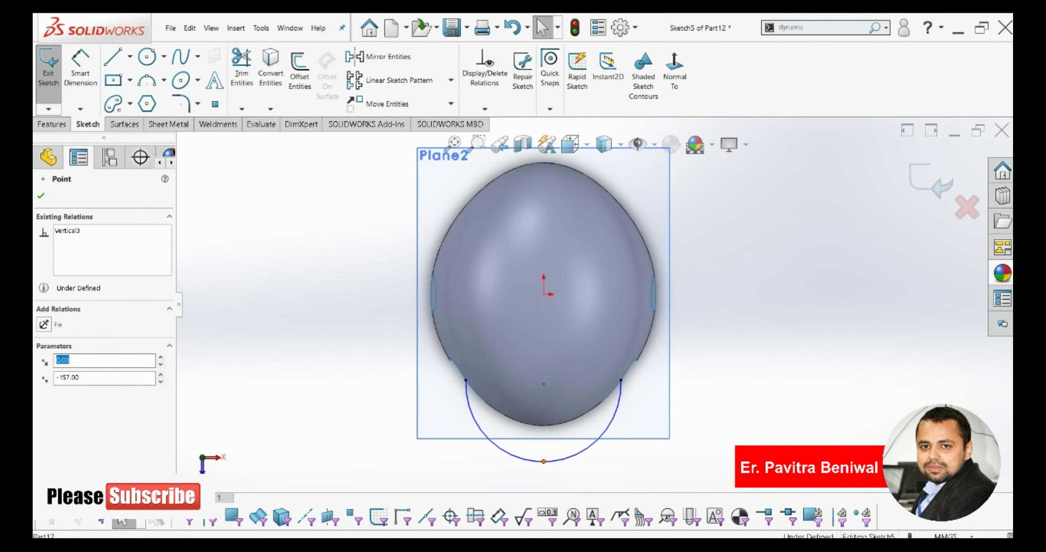
{"action": "left_click", "coordinate": [483, 414]}
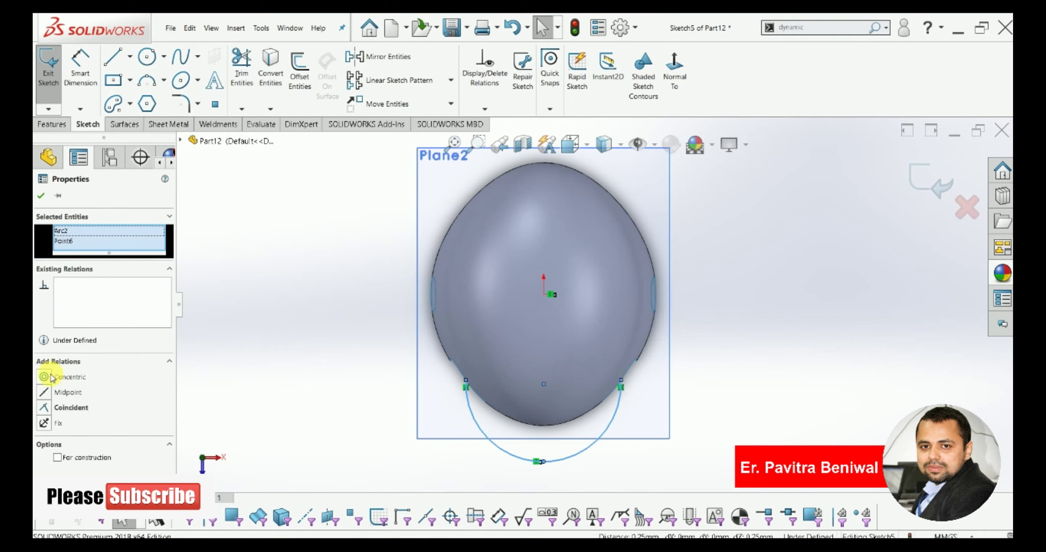
{"action": "left_click", "coordinate": [44, 409]}
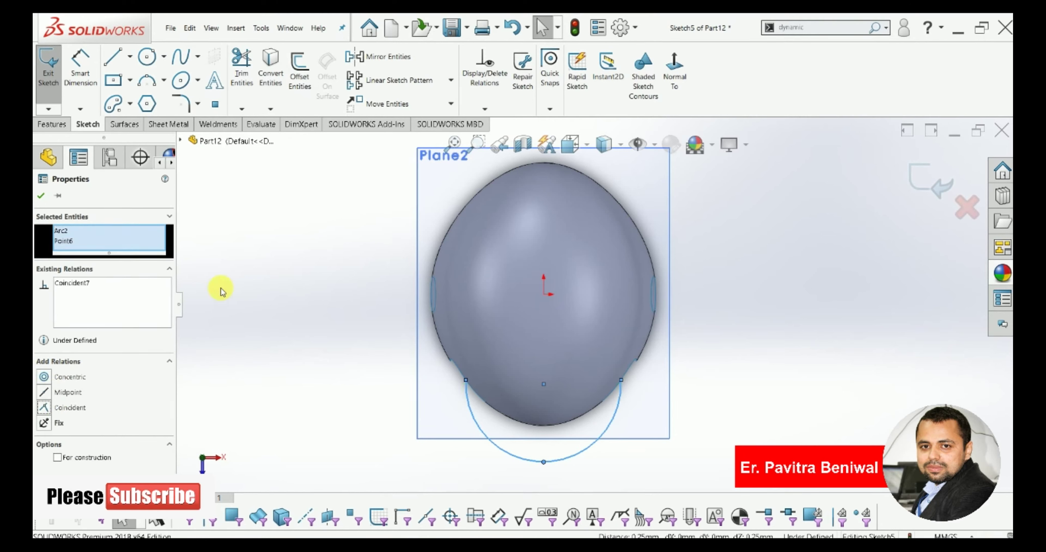
Step: Dimension the arc bottom 157 mm vertically from the origin and exit Sketch5
{"action": "left_click", "coordinate": [80, 65]}
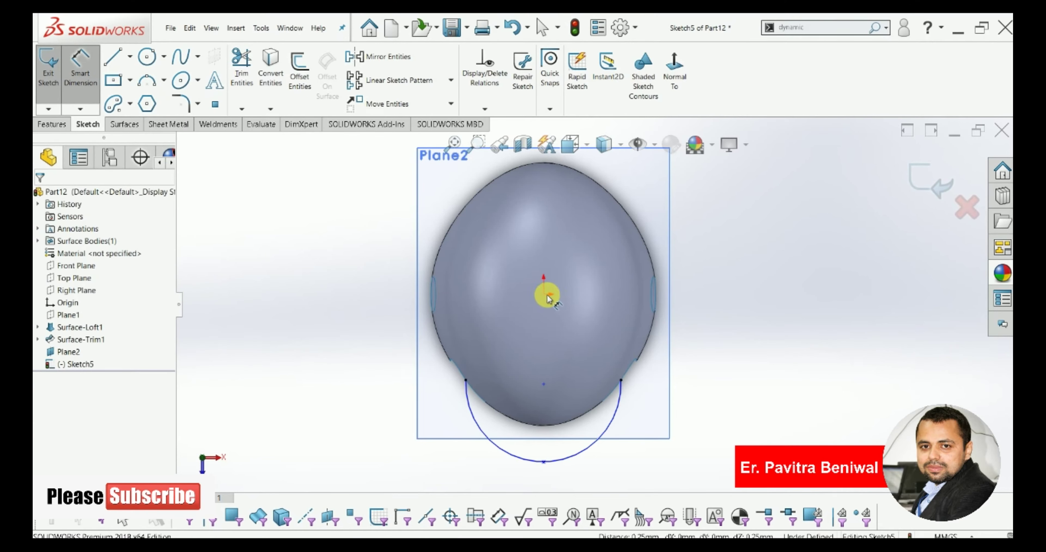
{"action": "left_click", "coordinate": [543, 295]}
{"action": "left_click", "coordinate": [544, 463]}
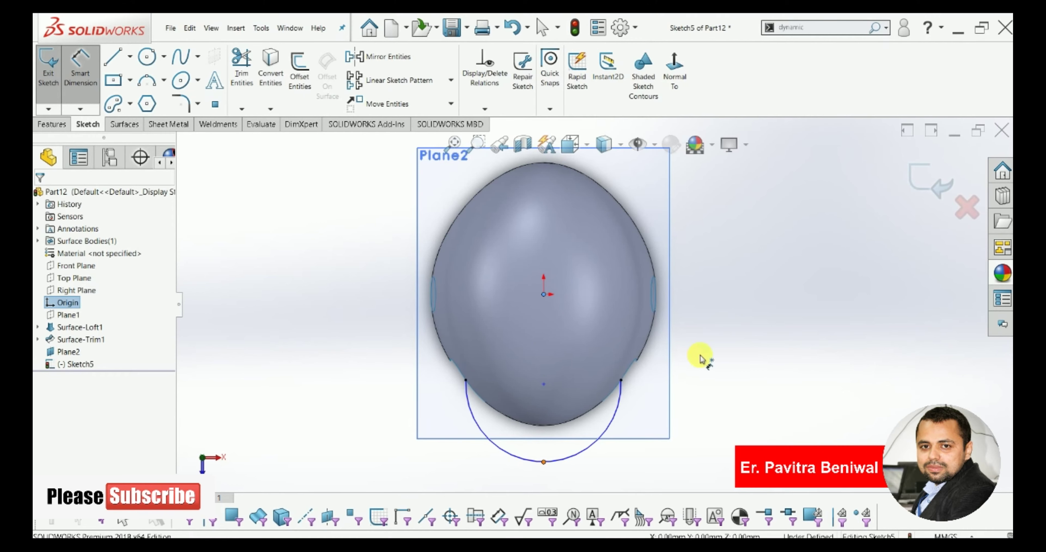
{"action": "left_click", "coordinate": [741, 366]}
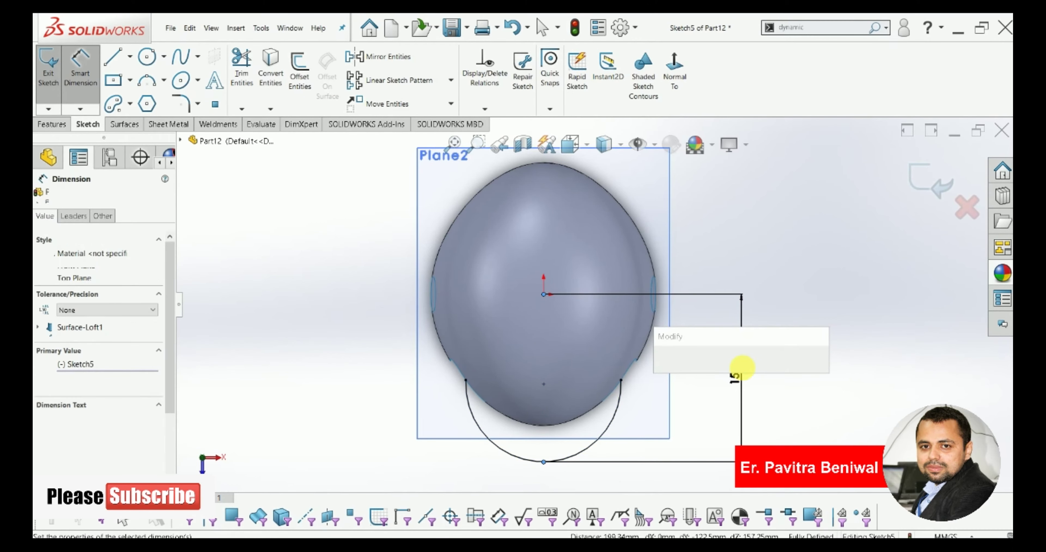
{"action": "key", "text": "Return"}
{"action": "mouse_move", "coordinate": [782, 335]}
{"action": "middle_mouse_down"}
{"action": "mouse_move", "coordinate": [729, 244]}
{"action": "mouse_move", "coordinate": [770, 280]}
{"action": "mouse_move", "coordinate": [749, 292]}
{"action": "middle_mouse_up"}
{"action": "key", "text": "Escape"}
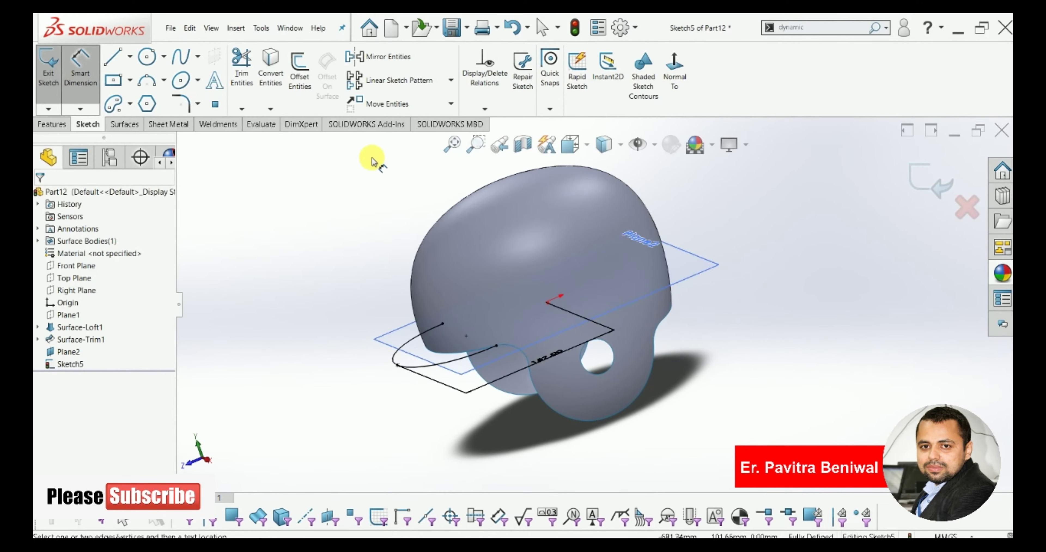
{"action": "right_click", "coordinate": [355, 195]}
{"action": "left_click", "coordinate": [932, 180]}
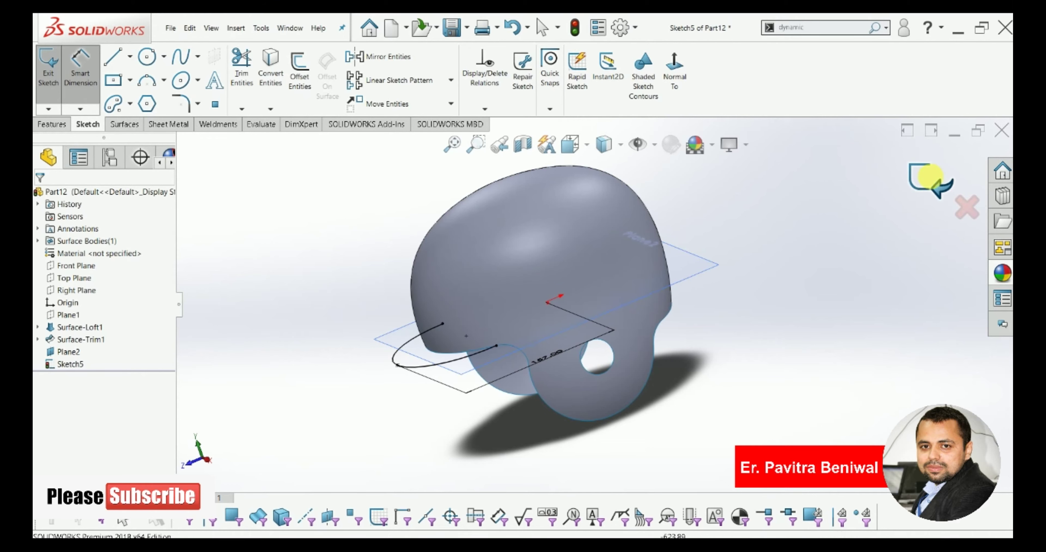
{"action": "middle_click_drag", "start_coordinate": [795, 303], "coordinate": [800, 369]}
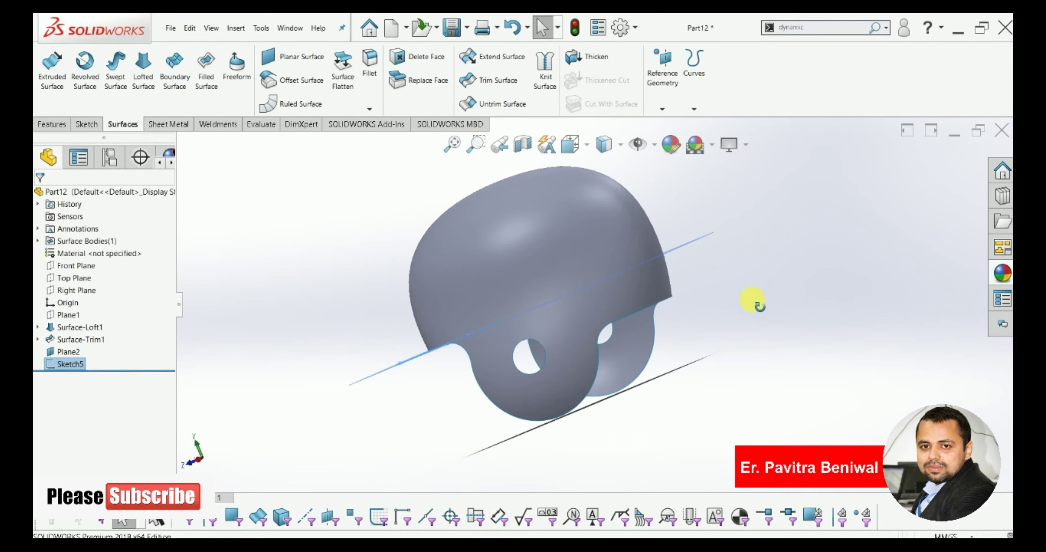
{"action": "left_click", "coordinate": [800, 369]}
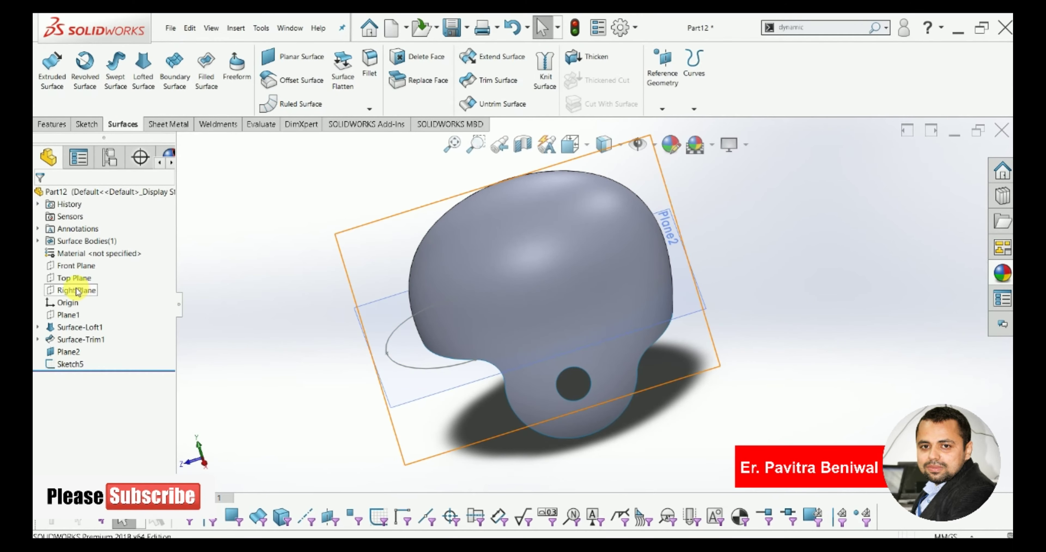
Step: Start Sketch6 on the Front Plane and draw a three-point arc over the helmet's front opening
{"action": "left_click", "coordinate": [75, 265]}
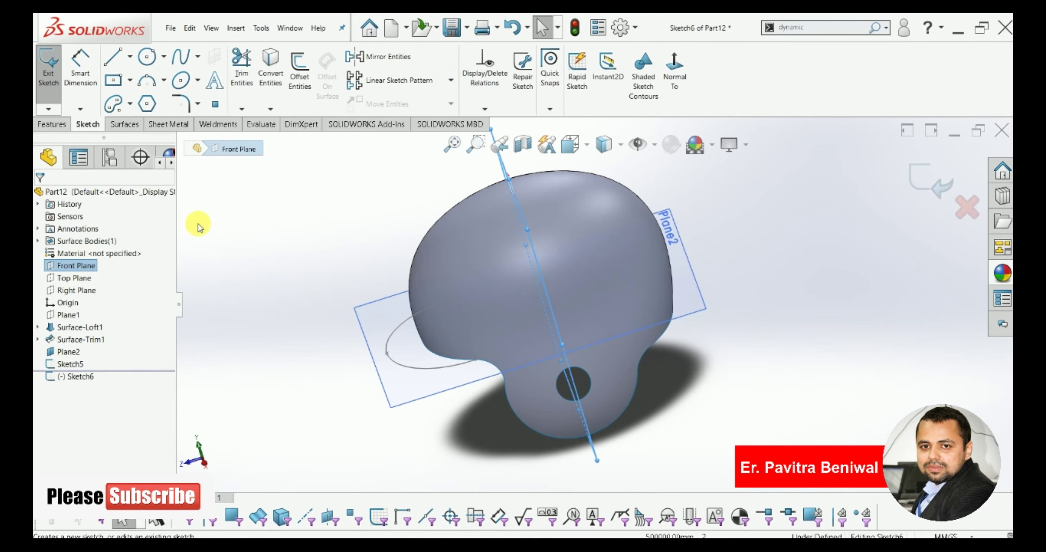
{"action": "left_click", "coordinate": [680, 71]}
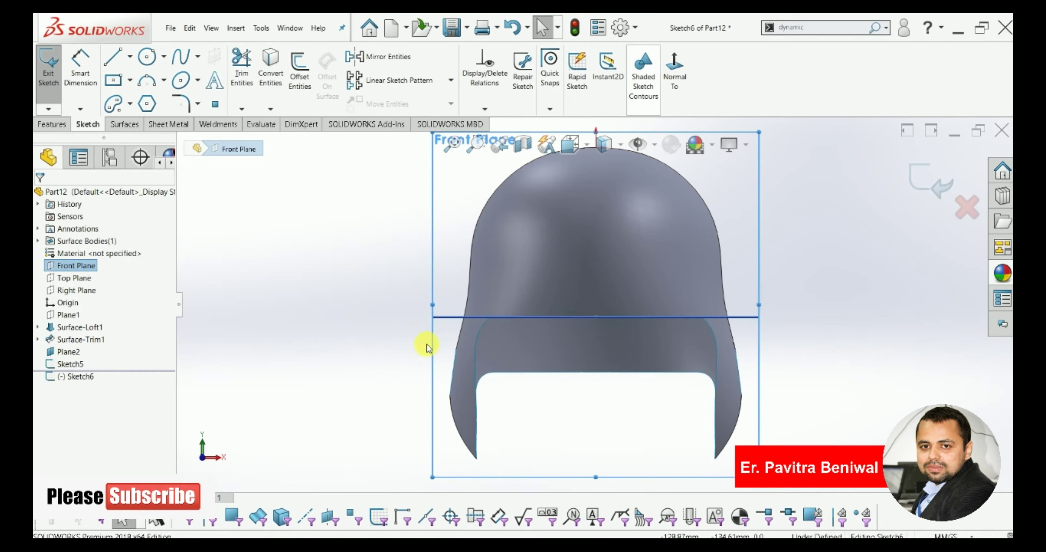
{"action": "middle_click_drag", "start_coordinate": [530, 374], "coordinate": [532, 378]}
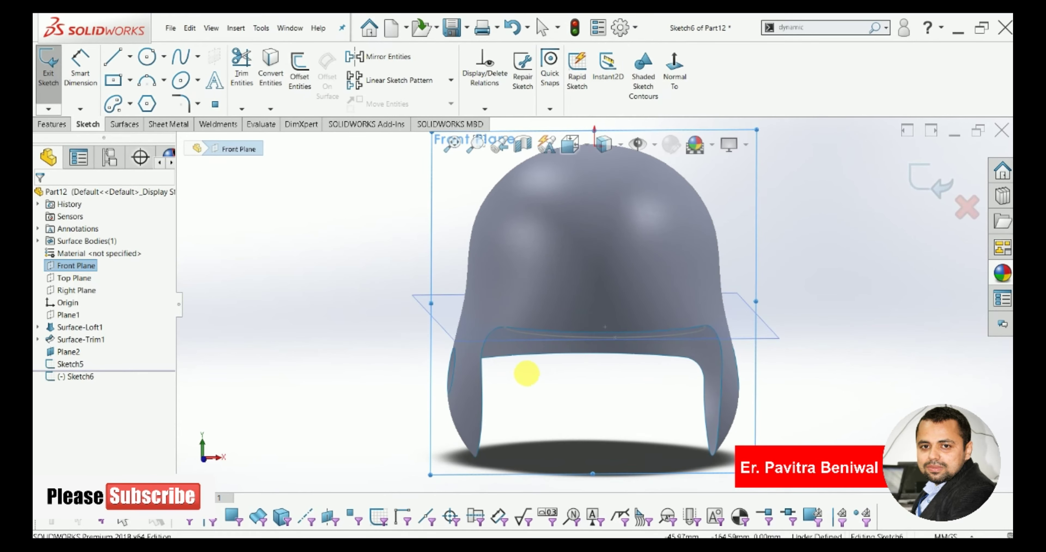
{"action": "left_click", "coordinate": [154, 85]}
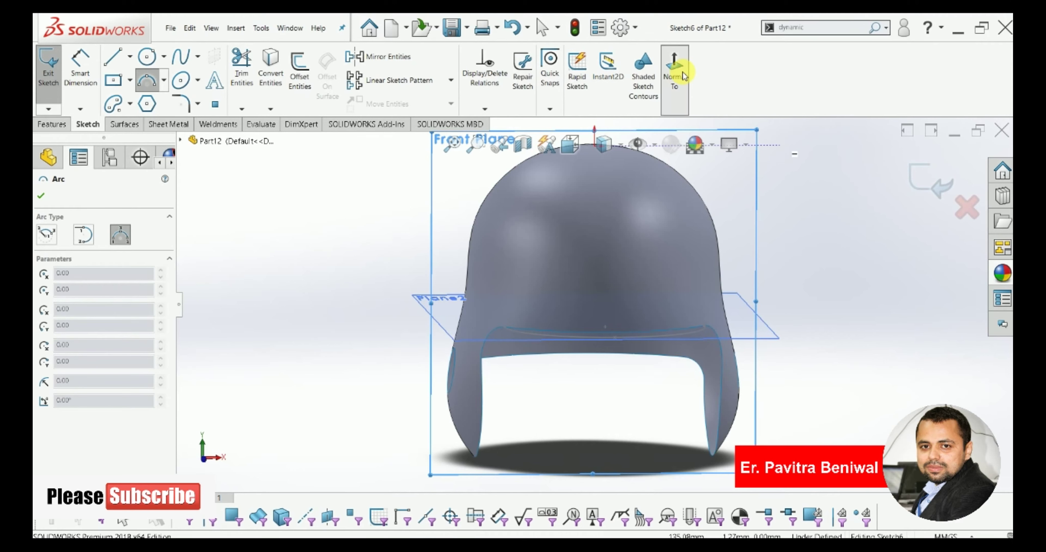
{"action": "left_click", "coordinate": [674, 67]}
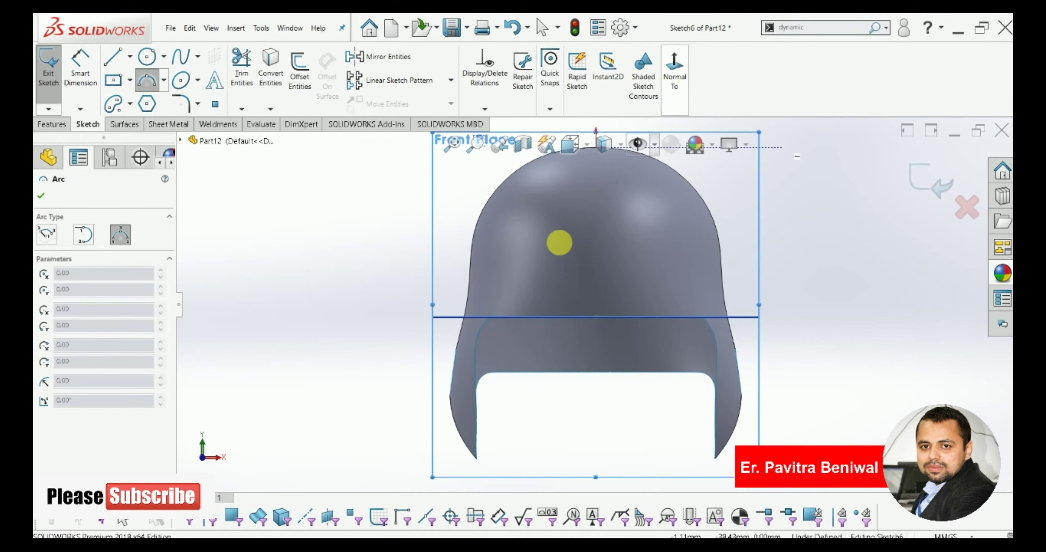
{"action": "left_click", "coordinate": [495, 316]}
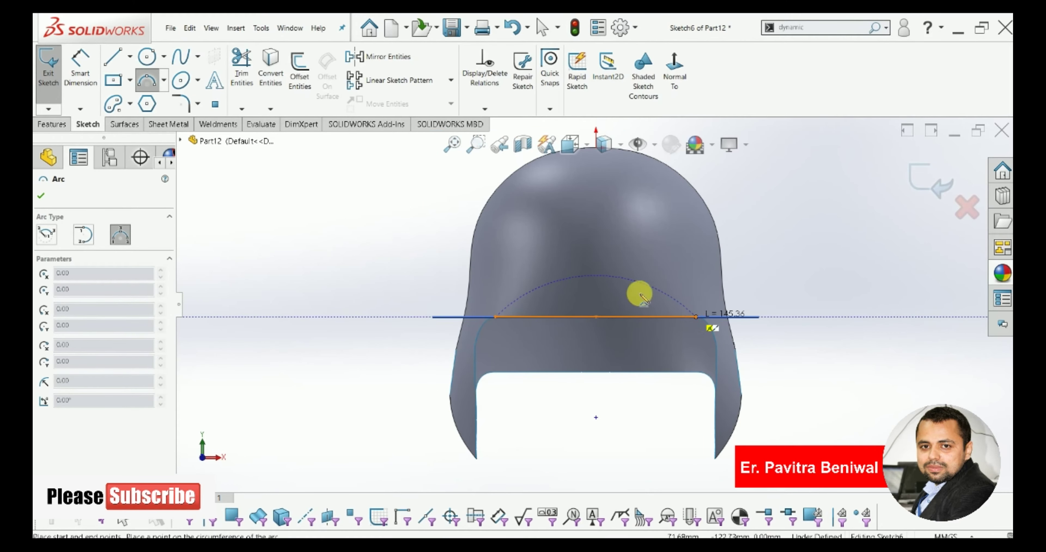
{"action": "left_click", "coordinate": [591, 284]}
{"action": "key", "text": "Escape"}
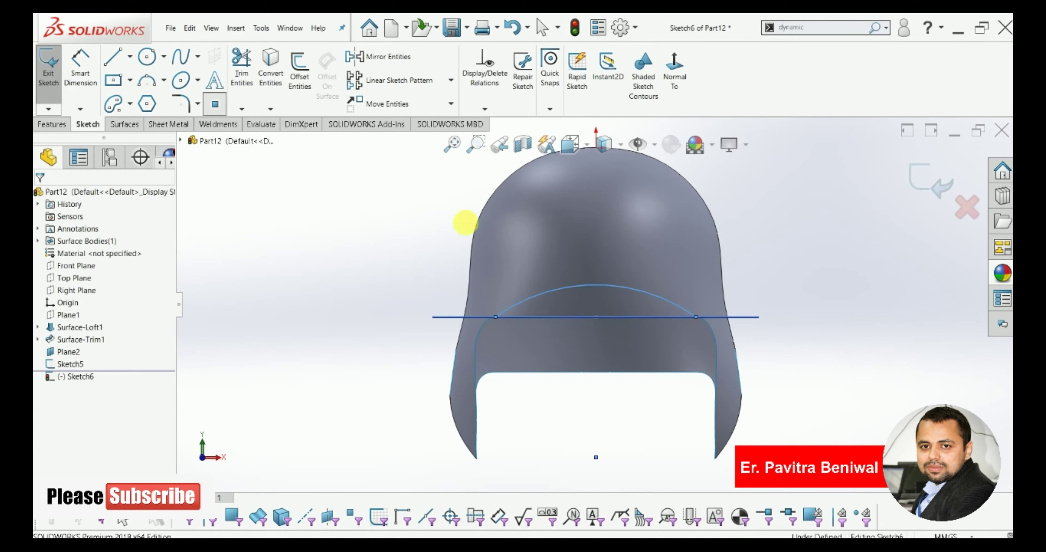
Step: Dimension the arc's top 21.00 above the horizontal line's midpoint and exit Sketch6
{"action": "left_click", "coordinate": [596, 285]}
{"action": "left_click", "coordinate": [79, 67]}
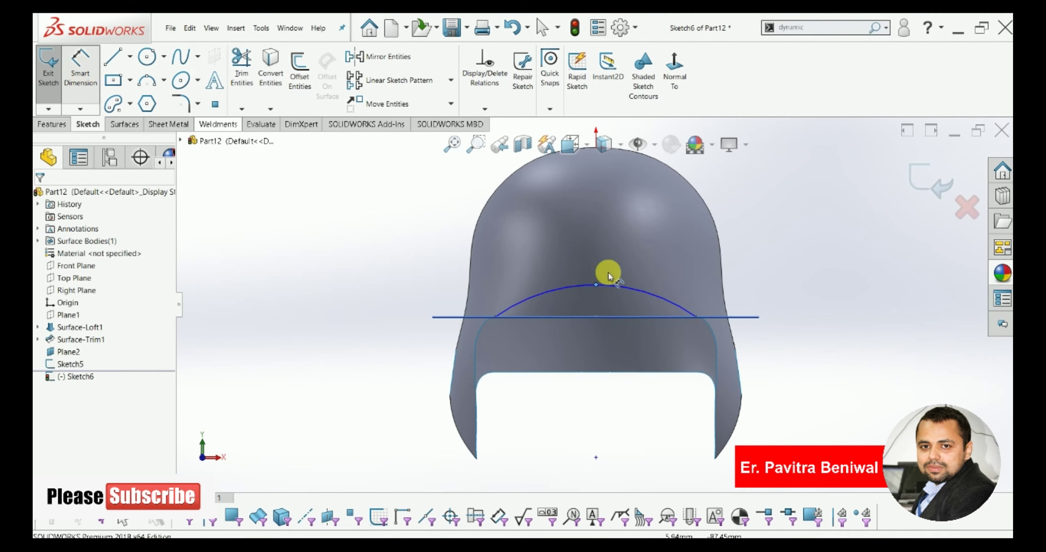
{"action": "left_click", "coordinate": [592, 318]}
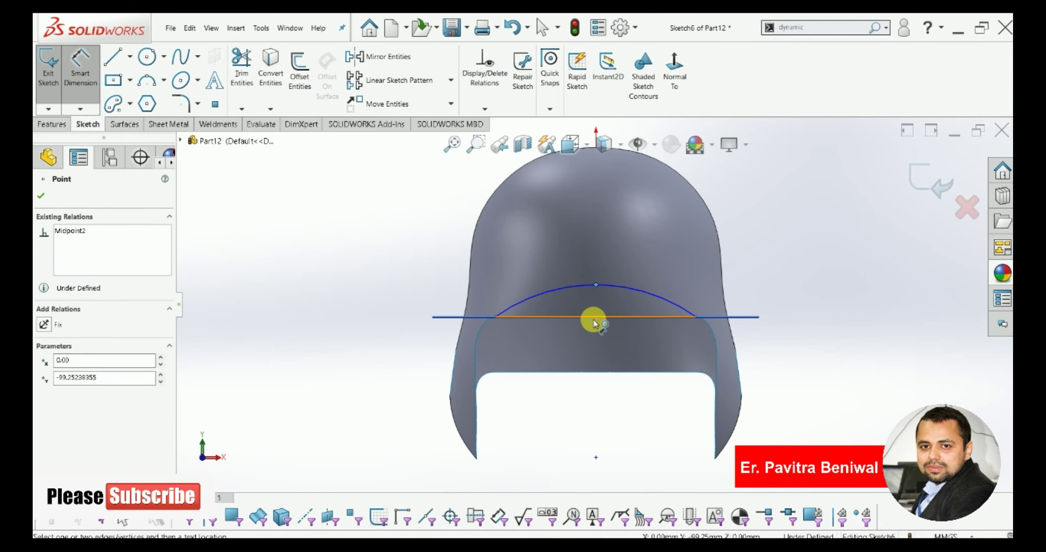
{"action": "left_click", "coordinate": [826, 299]}
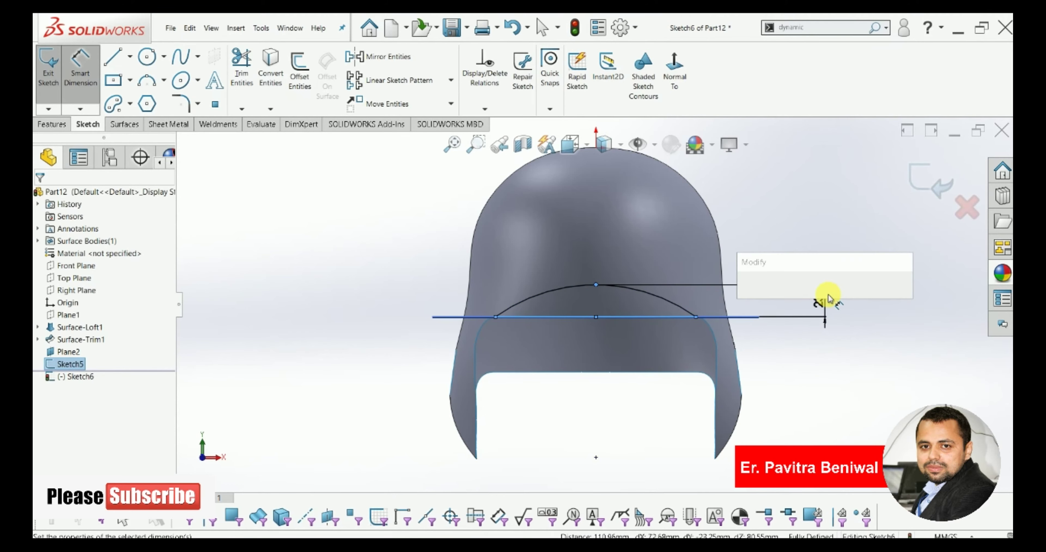
{"action": "type", "text": "21"}
{"action": "key", "text": "Return"}
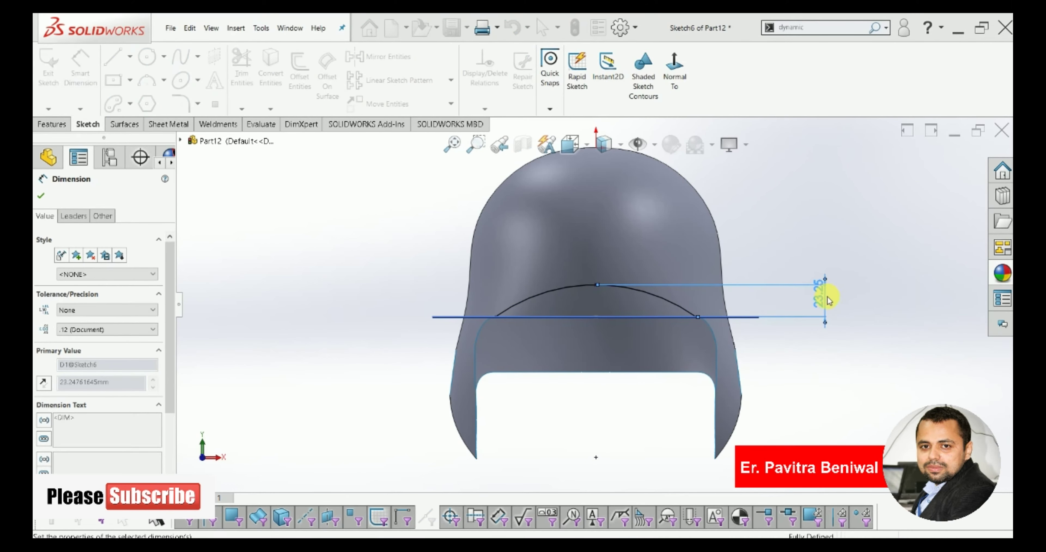
{"action": "left_click", "coordinate": [927, 180]}
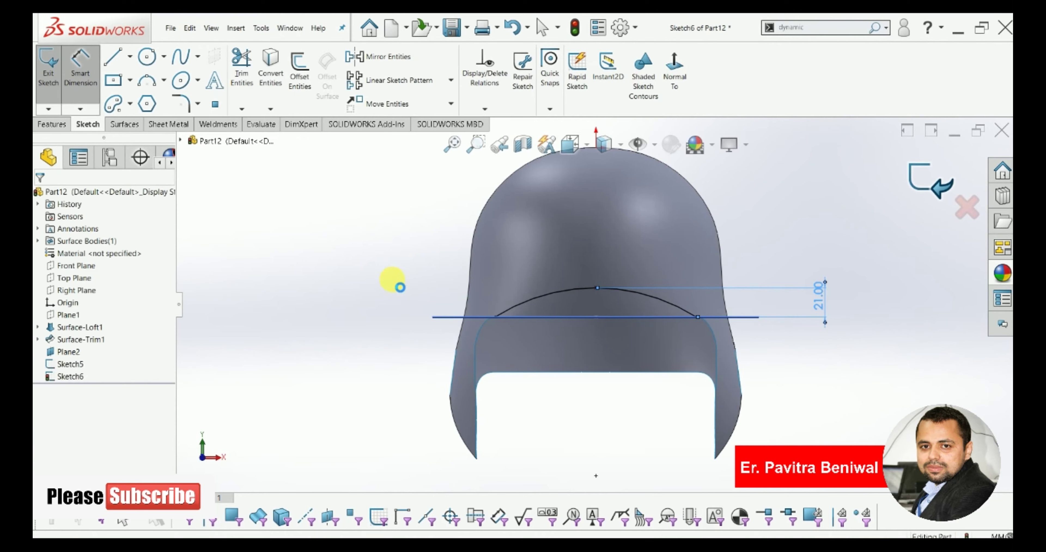
{"action": "key", "text": "ctrl+b"}
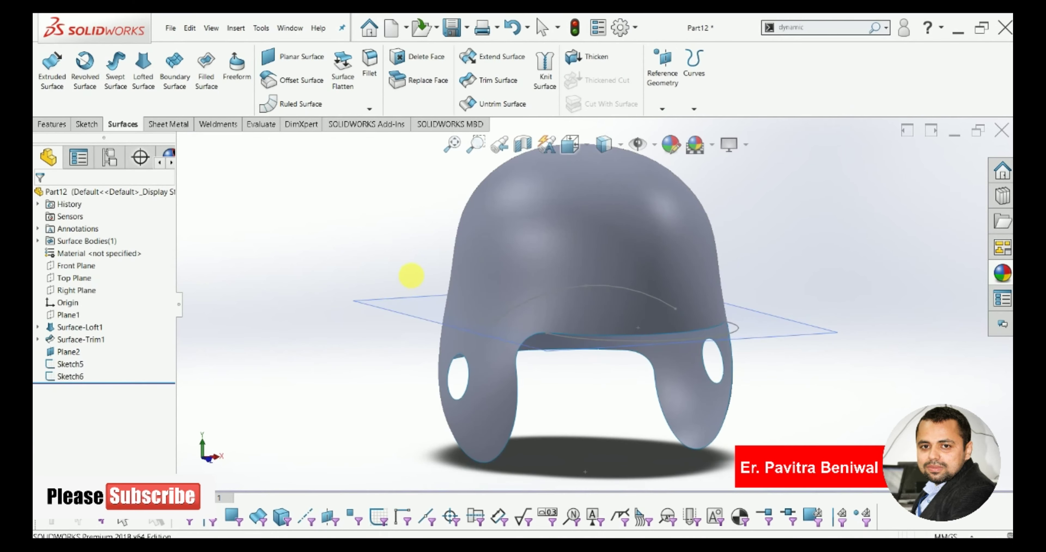
Step: Hide Plane2
{"action": "mouse_move", "coordinate": [411, 275]}
{"action": "middle_mouse_down"}
{"action": "mouse_move", "coordinate": [284, 294]}
{"action": "mouse_move", "coordinate": [372, 355]}
{"action": "middle_mouse_up"}
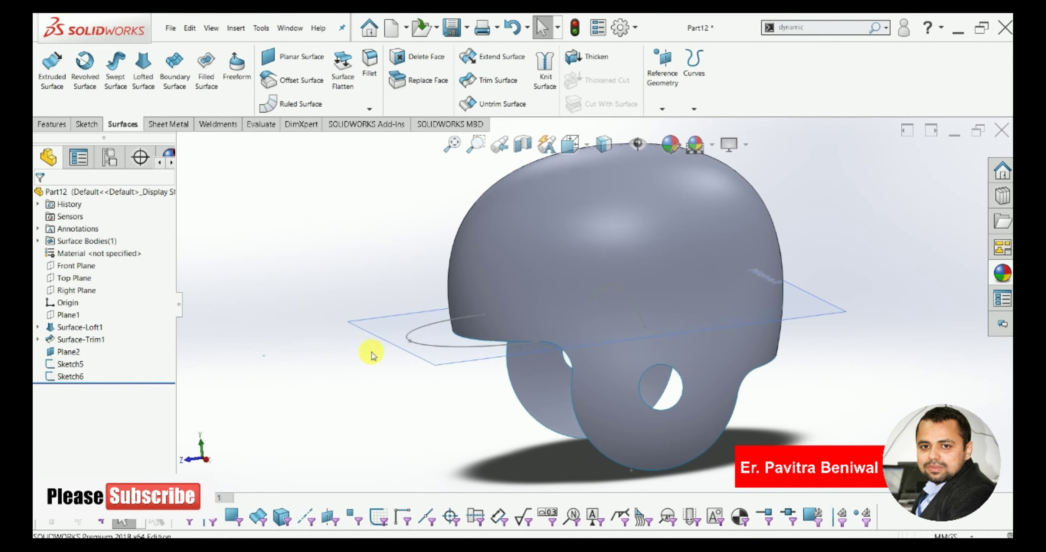
{"action": "right_click", "coordinate": [367, 330]}
{"action": "left_click", "coordinate": [408, 310]}
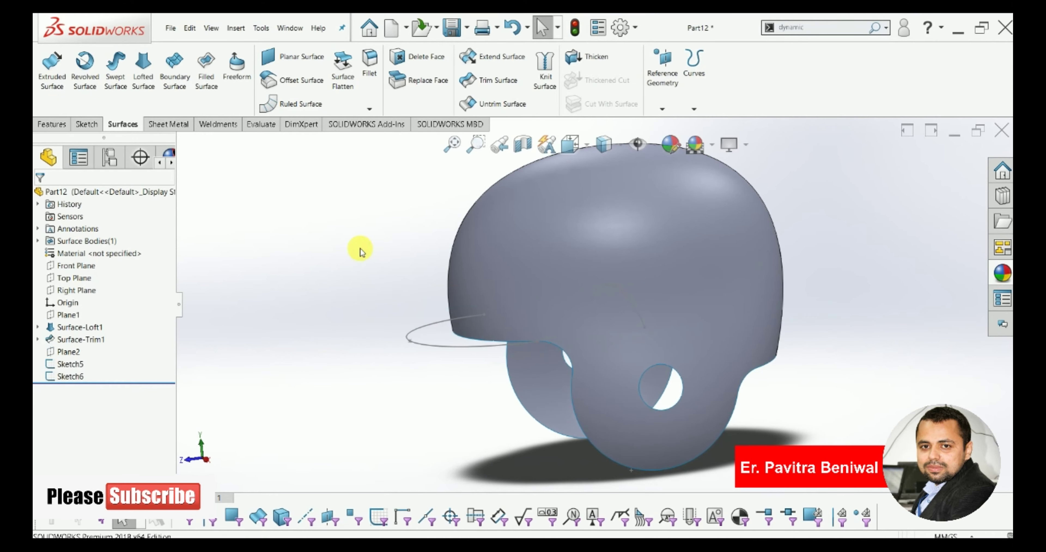
Step: Project Sketch6 onto the helmet's front face to create Curve1
{"action": "left_click", "coordinate": [660, 104]}
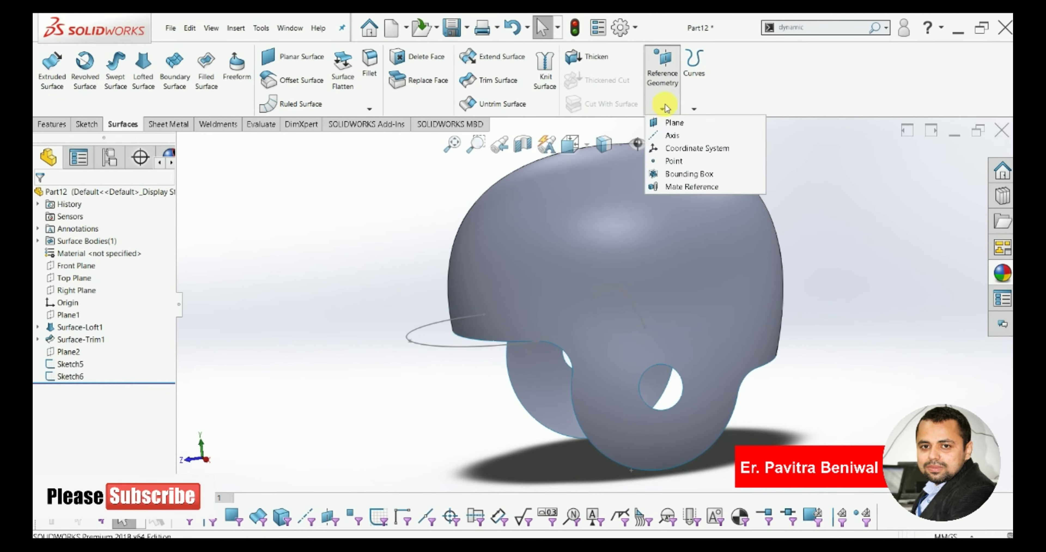
{"action": "left_click", "coordinate": [694, 108]}
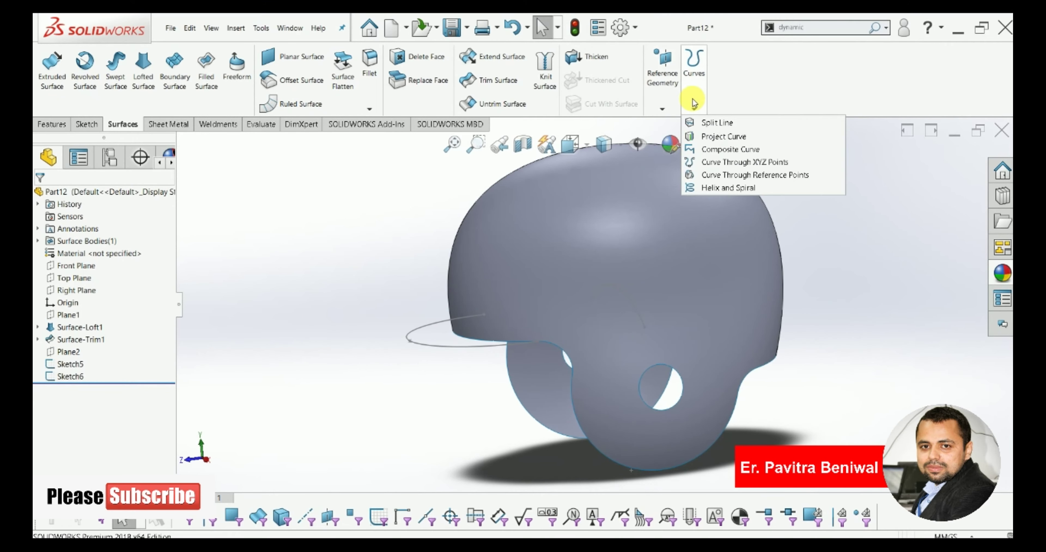
{"action": "left_click", "coordinate": [729, 138]}
{"action": "middle_click_drag", "start_coordinate": [824, 309], "coordinate": [833, 280]}
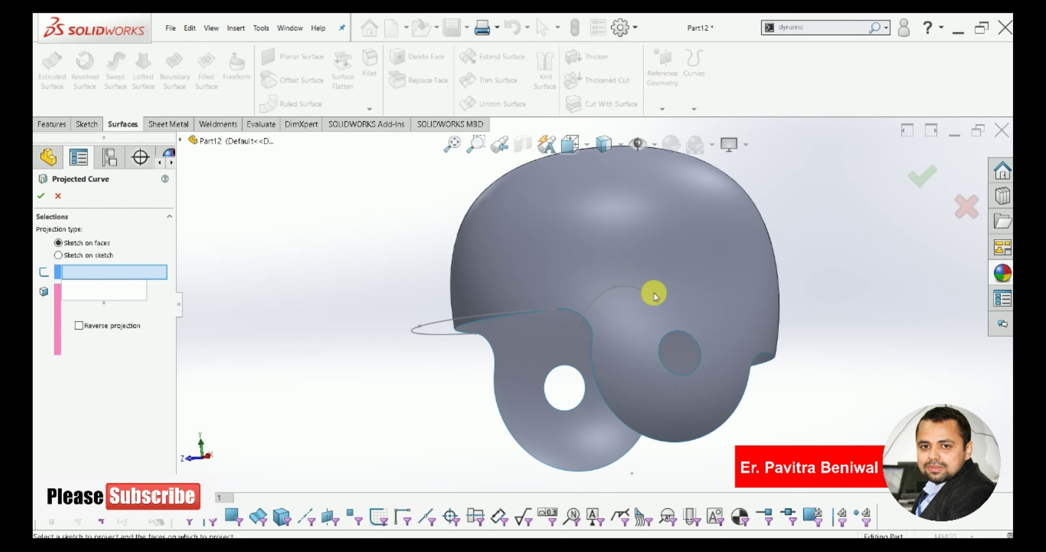
{"action": "left_click", "coordinate": [646, 295]}
{"action": "left_click", "coordinate": [499, 245]}
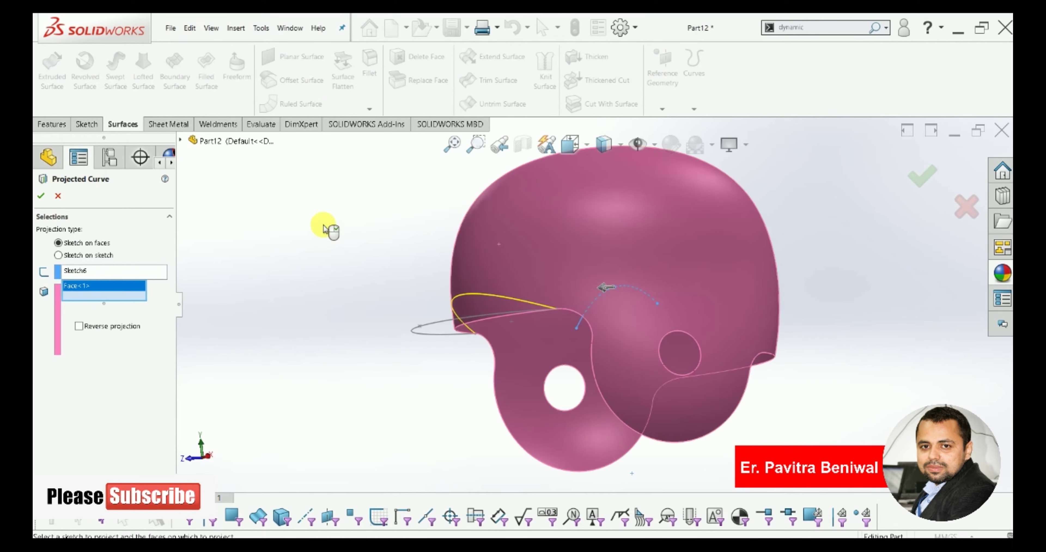
{"action": "left_click", "coordinate": [39, 198]}
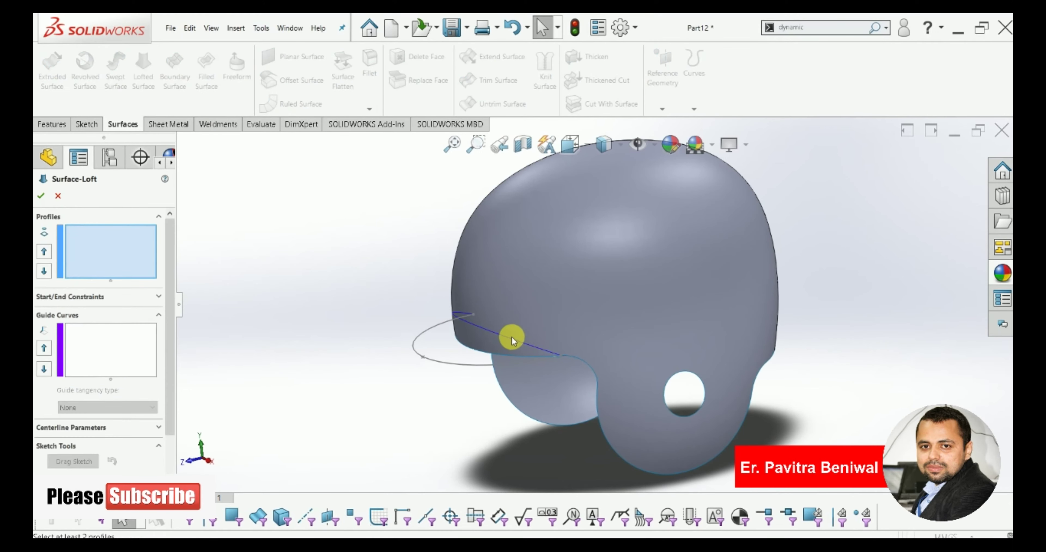
Step: Loft a visor surface from Curve1 to the Sketch5 arc, creating Surface-Loft2
{"action": "left_click", "coordinate": [502, 339]}
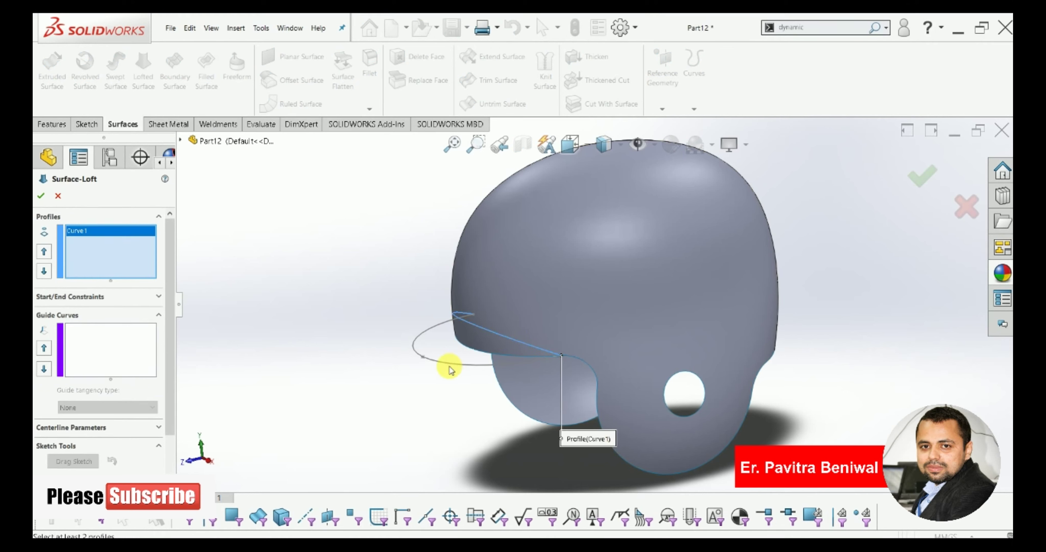
{"action": "left_click", "coordinate": [457, 369]}
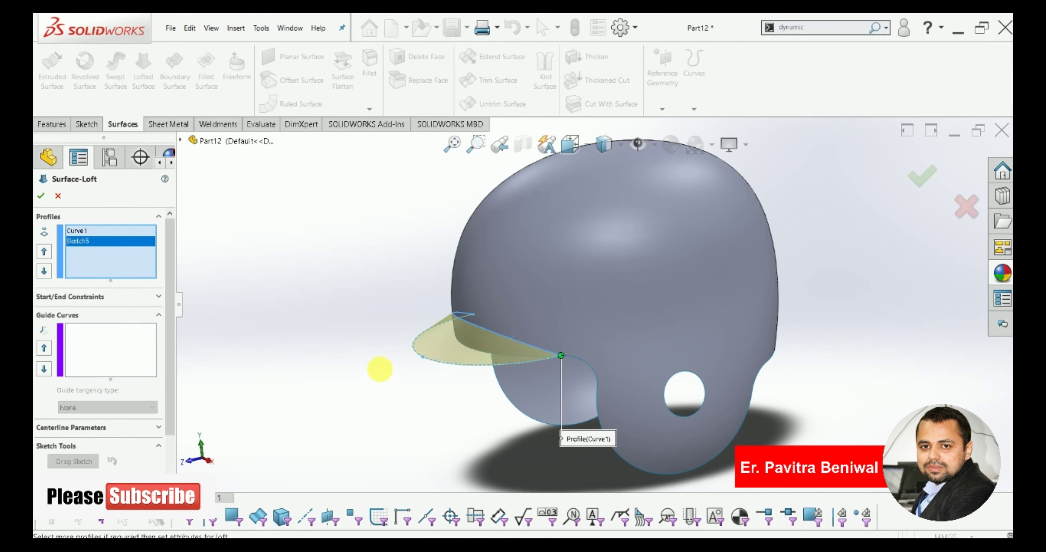
{"action": "left_click", "coordinate": [42, 197]}
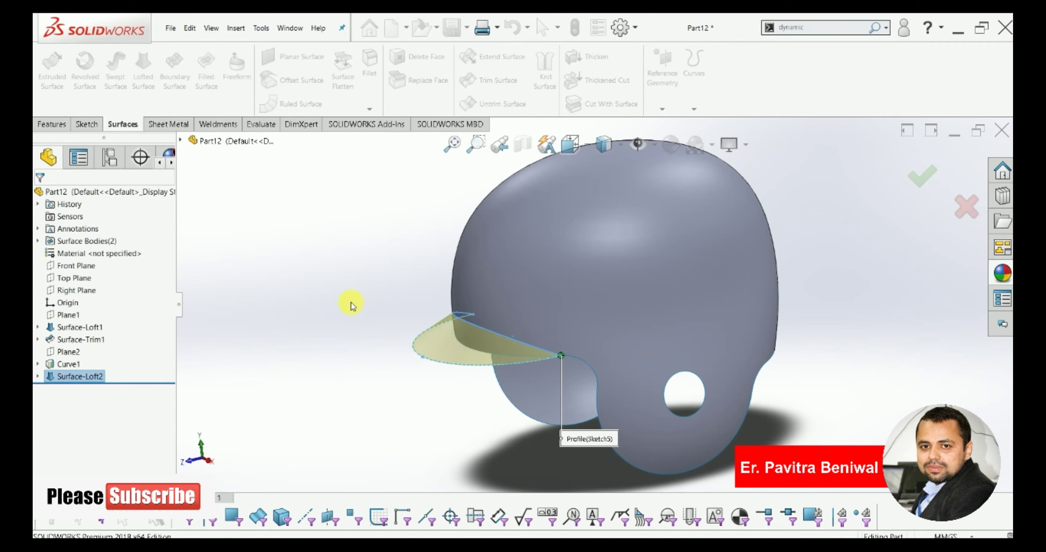
{"action": "mouse_move", "coordinate": [339, 327]}
{"action": "middle_mouse_down"}
{"action": "mouse_move", "coordinate": [388, 229]}
{"action": "mouse_move", "coordinate": [371, 231]}
{"action": "mouse_move", "coordinate": [371, 247]}
{"action": "middle_mouse_up"}
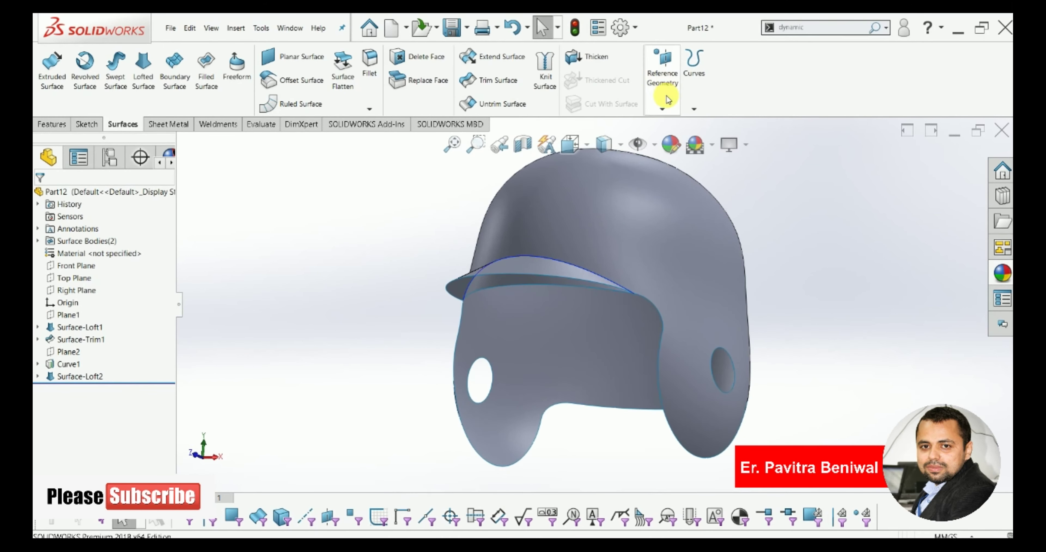
Step: Trim away the shell region under the visor using Surface-Loft2 as the trim tool
{"action": "left_click", "coordinate": [491, 80]}
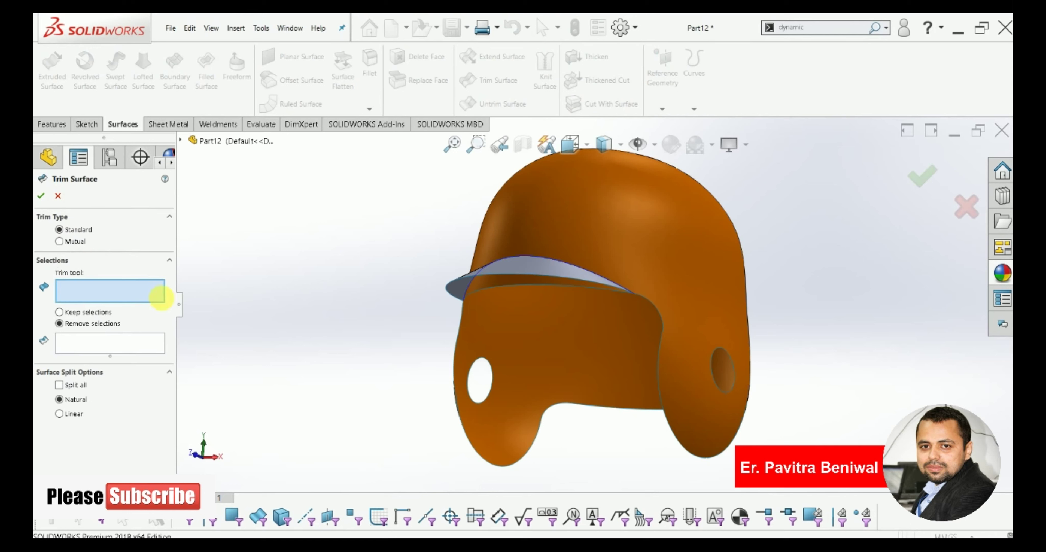
{"action": "left_click", "coordinate": [491, 268]}
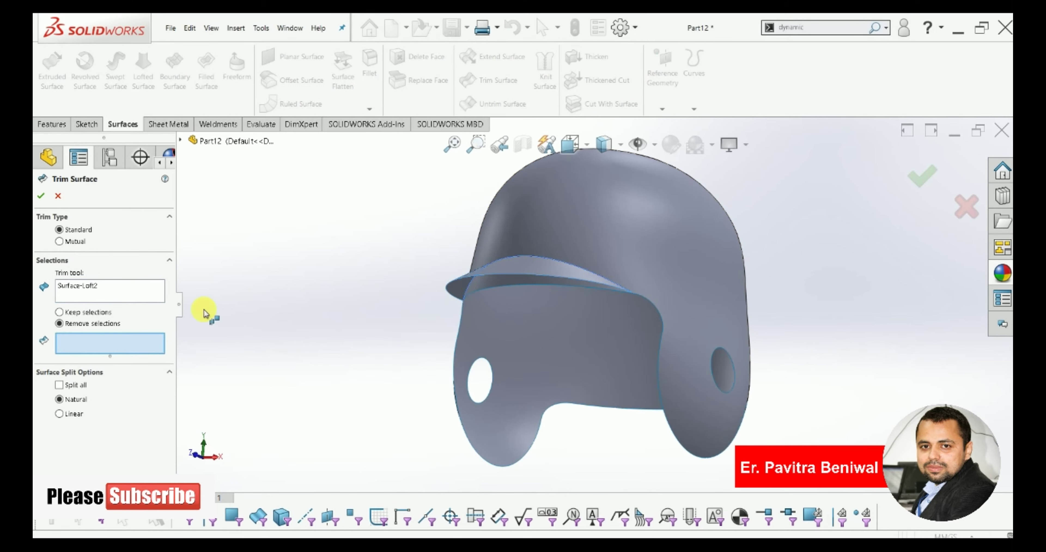
{"action": "middle_click_drag", "start_coordinate": [401, 344], "coordinate": [401, 305]}
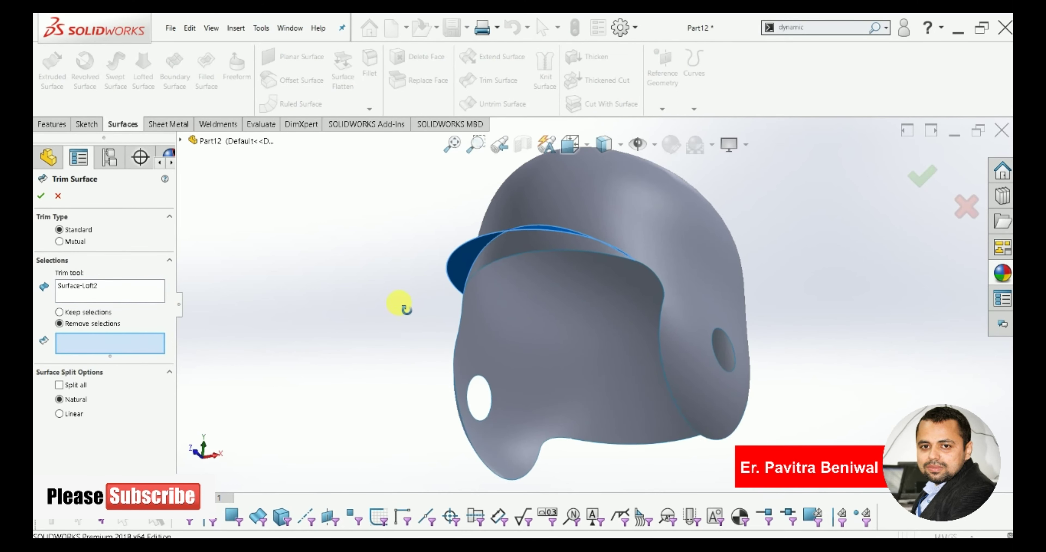
{"action": "left_click", "coordinate": [521, 248]}
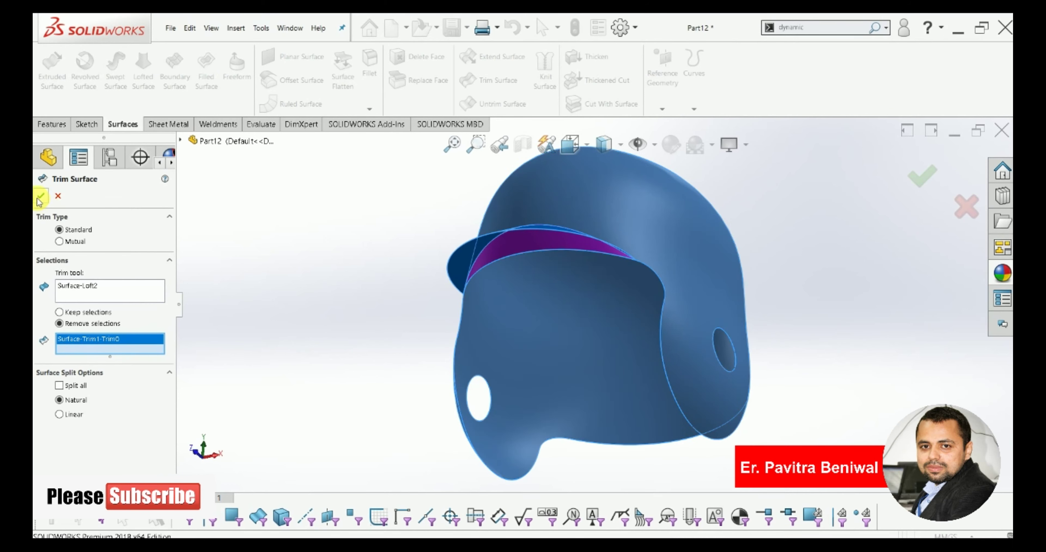
{"action": "key", "text": "Return"}
{"action": "mouse_move", "coordinate": [380, 214]}
{"action": "middle_mouse_down"}
{"action": "mouse_move", "coordinate": [414, 278]}
{"action": "mouse_move", "coordinate": [490, 283]}
{"action": "mouse_move", "coordinate": [402, 268]}
{"action": "mouse_move", "coordinate": [334, 283]}
{"action": "mouse_move", "coordinate": [335, 267]}
{"action": "mouse_move", "coordinate": [362, 284]}
{"action": "mouse_move", "coordinate": [786, 329]}
{"action": "mouse_move", "coordinate": [775, 311]}
{"action": "mouse_move", "coordinate": [737, 355]}
{"action": "mouse_move", "coordinate": [737, 342]}
{"action": "mouse_move", "coordinate": [742, 359]}
{"action": "mouse_move", "coordinate": [733, 352]}
{"action": "middle_mouse_up"}
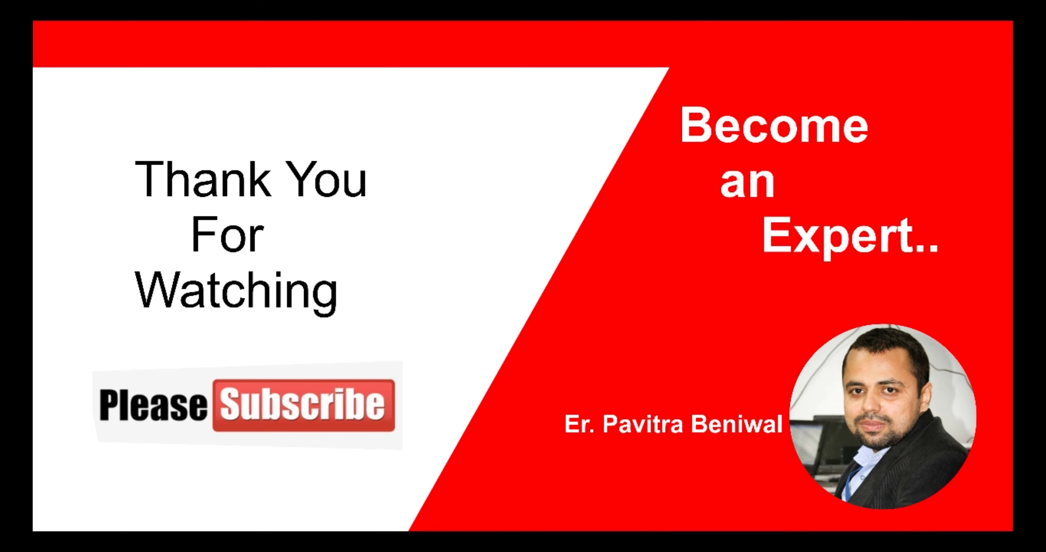